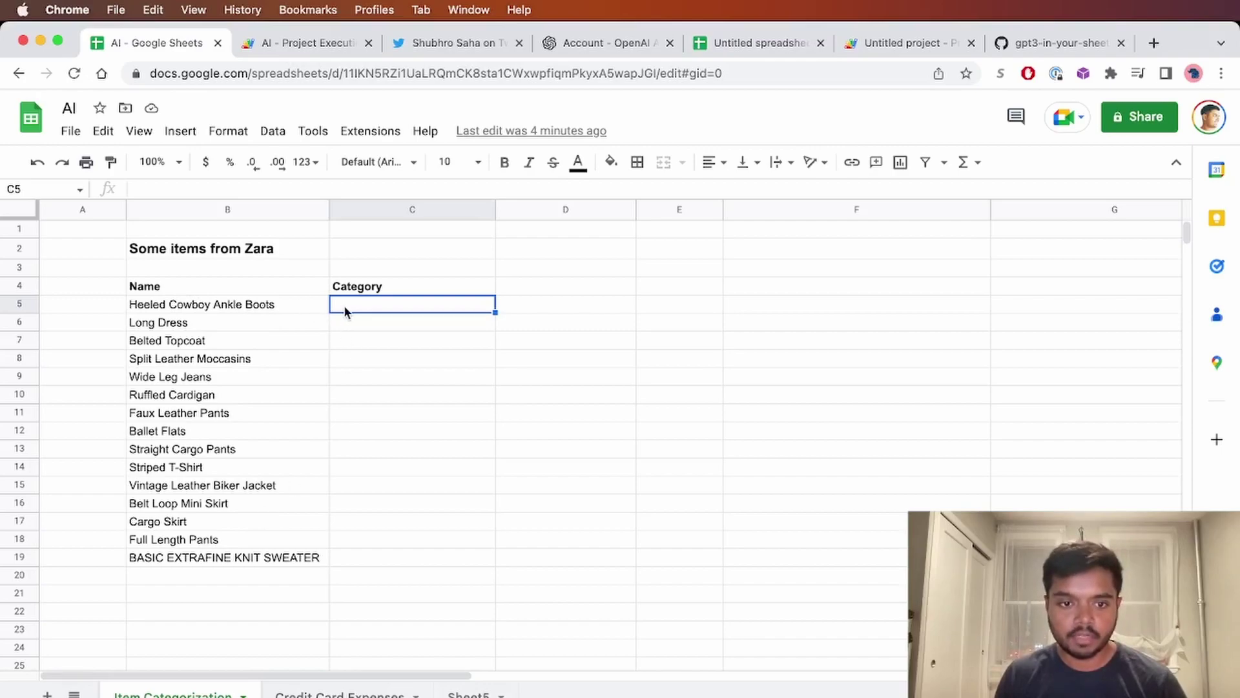
Step: Enter an =AI formula in C5 that classifies B5 as shoes, dresses, outerwear, shirts, skirts or pants, temperature 0
text(=)
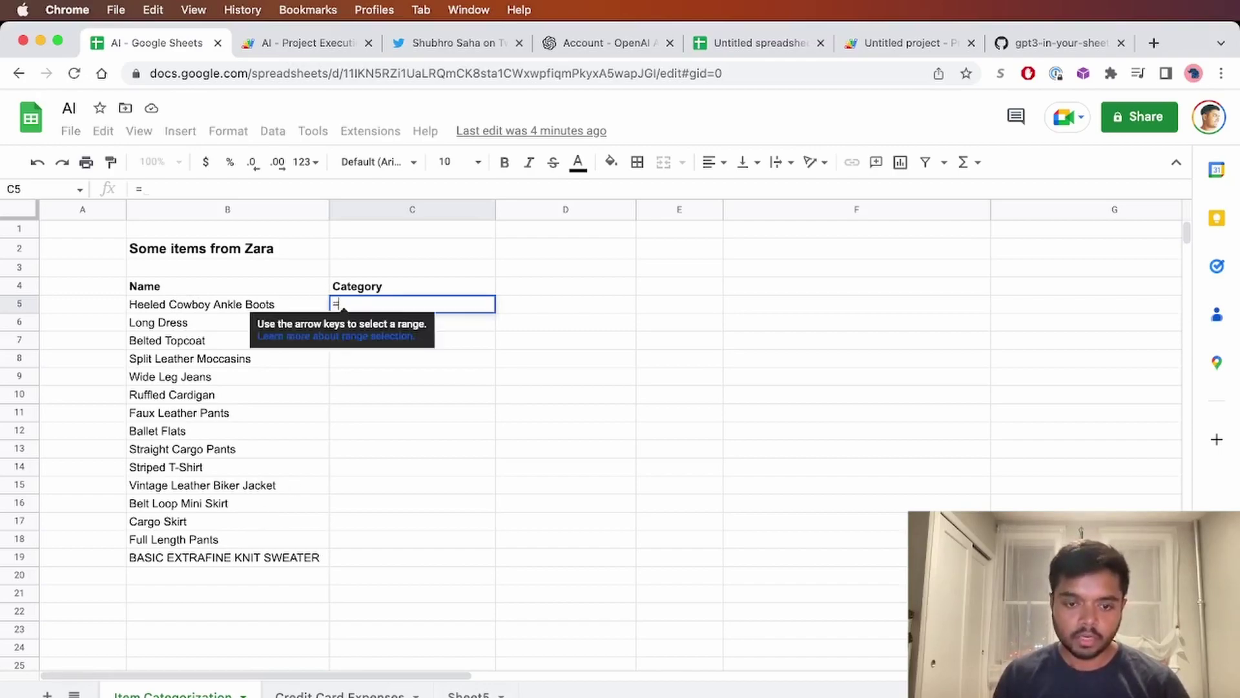
text(AI)
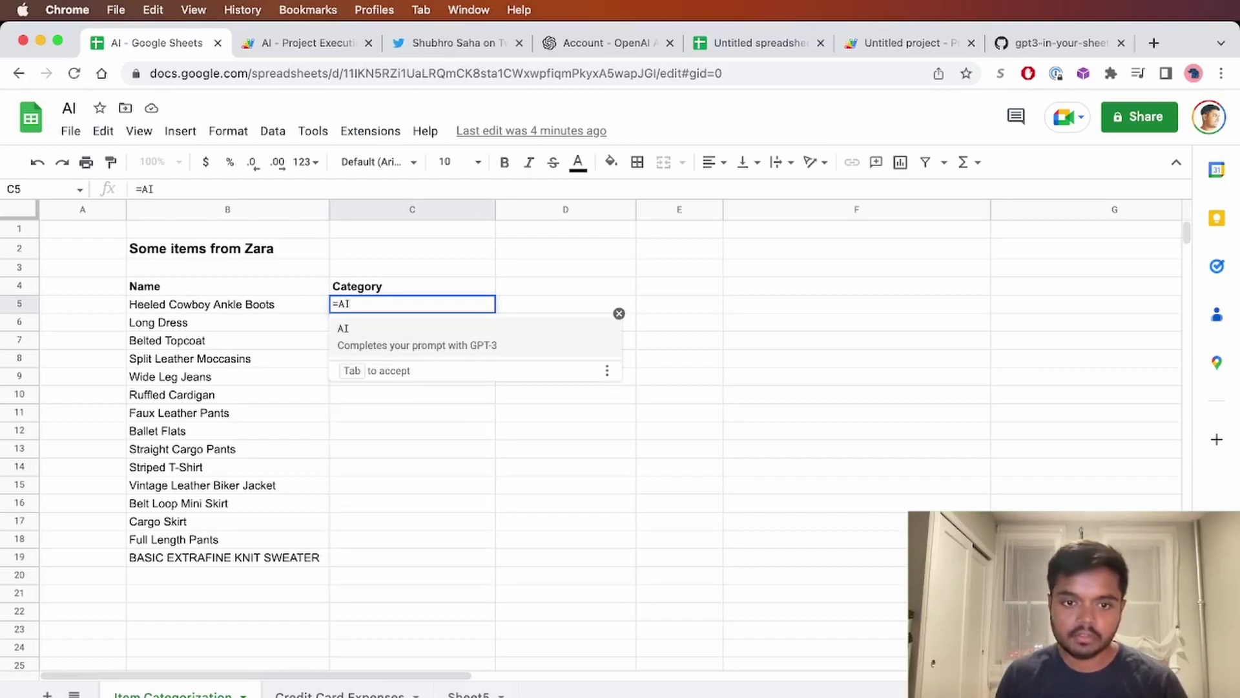
key(Tab)
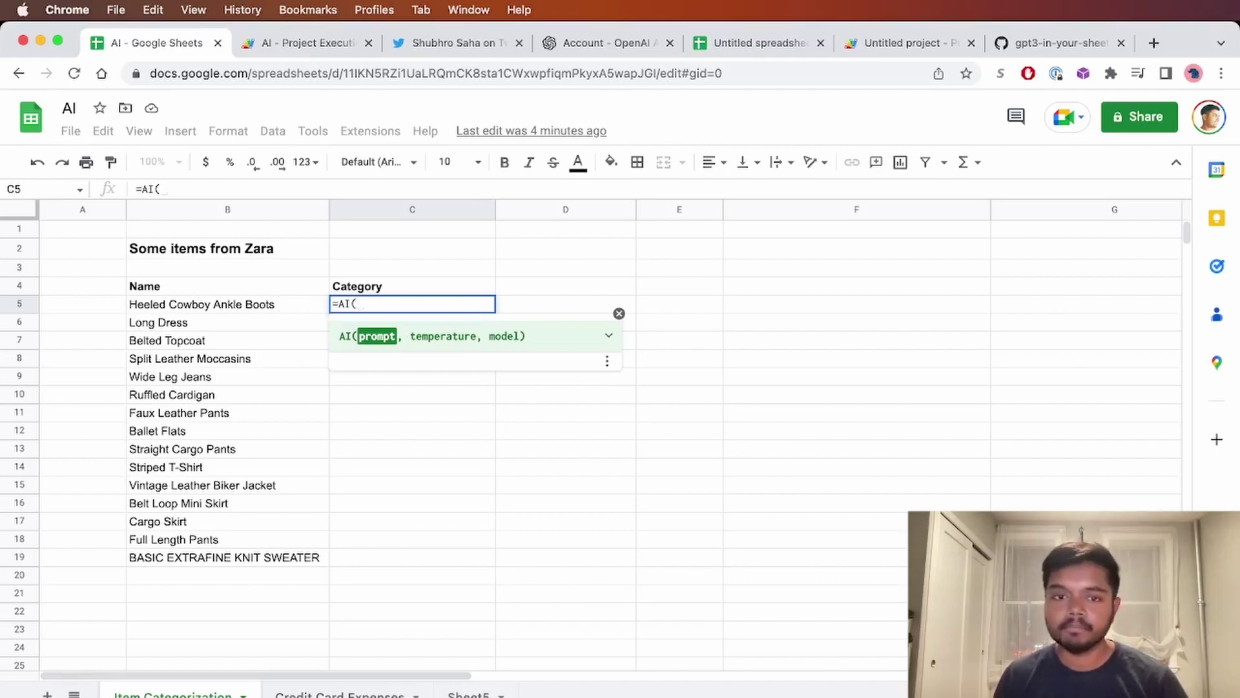
text("The categories )
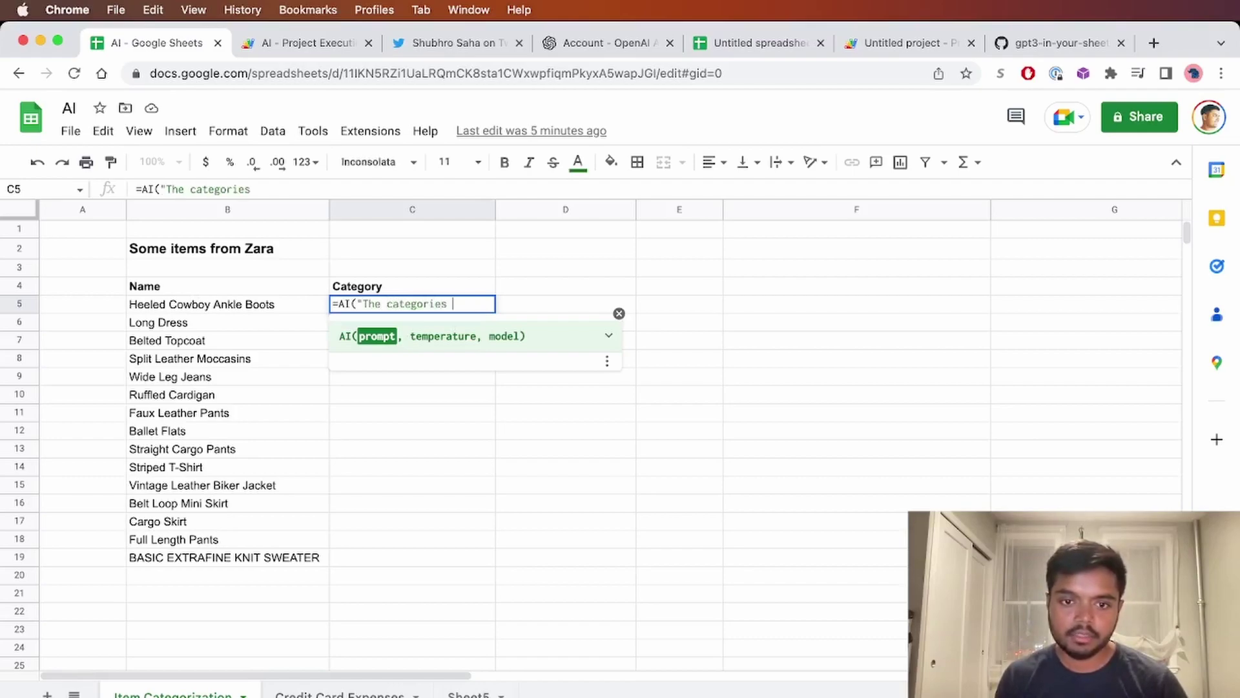
text(are )
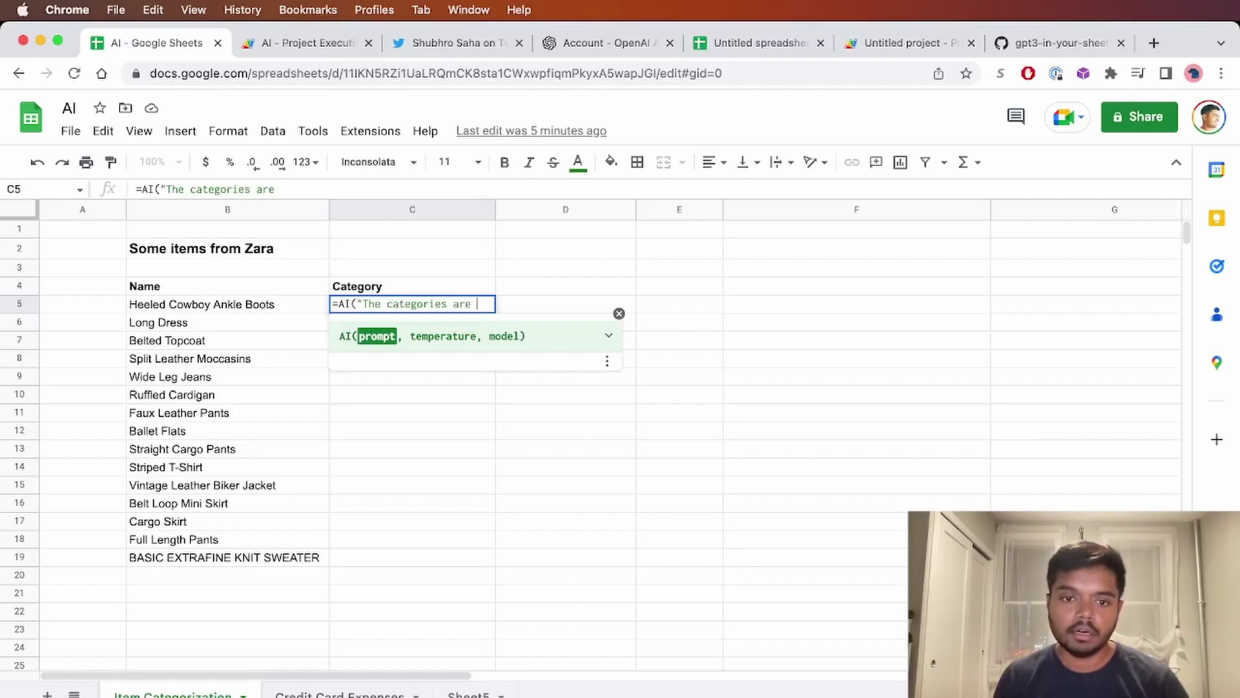
text(shoes, )
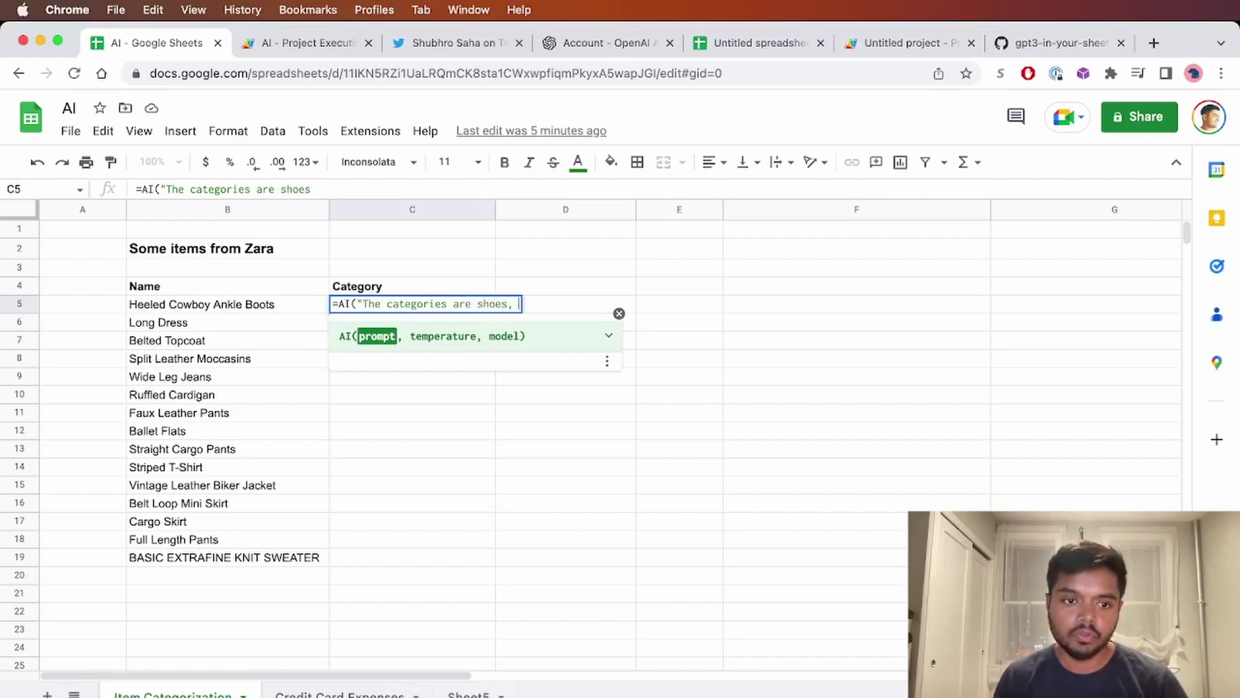
text(dresses, out)
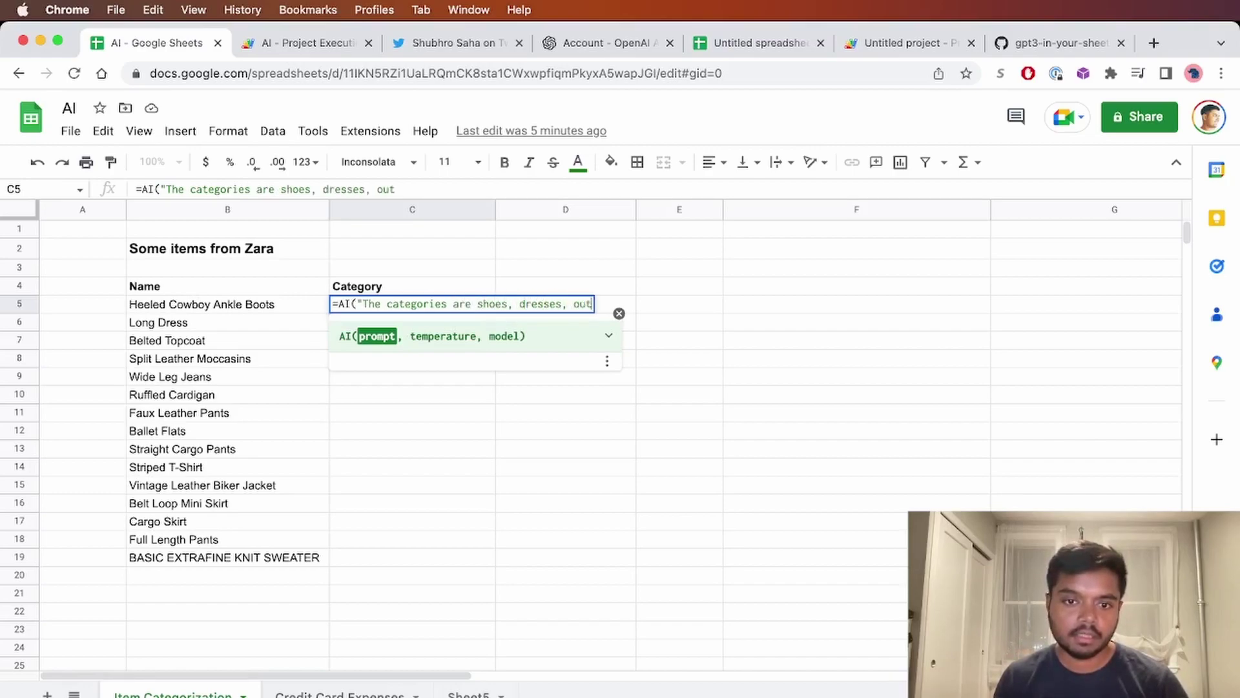
text(erwear, shir)
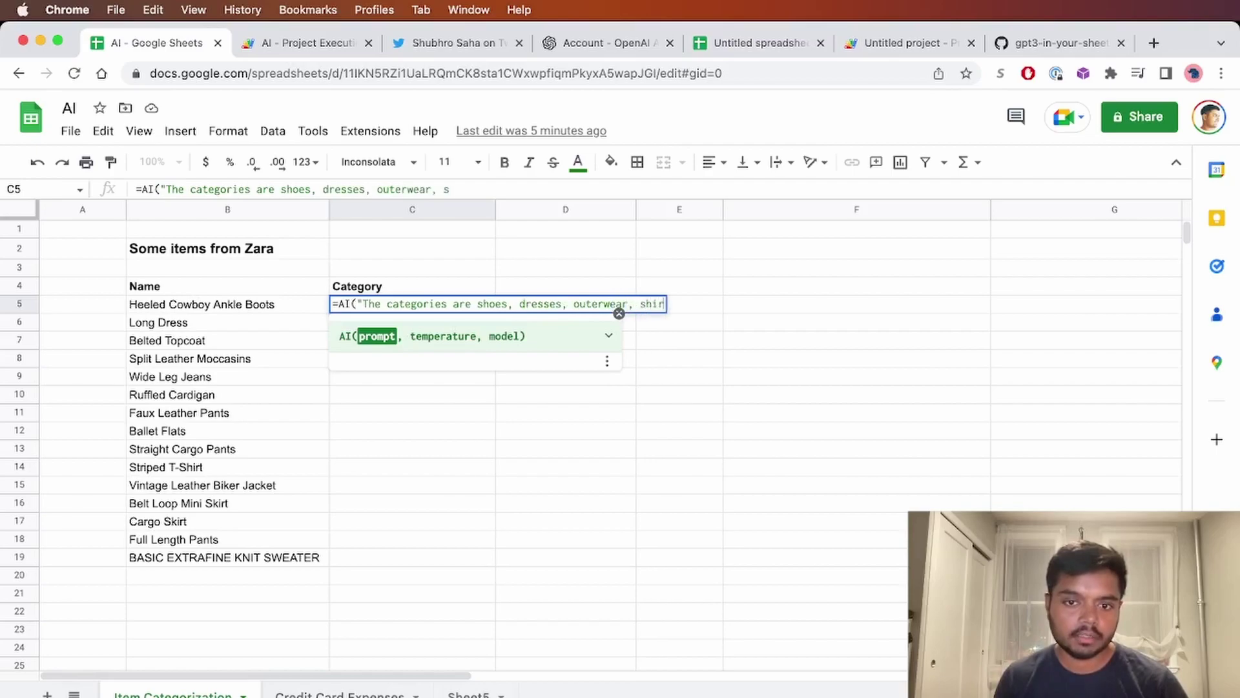
text(ts, skirts)
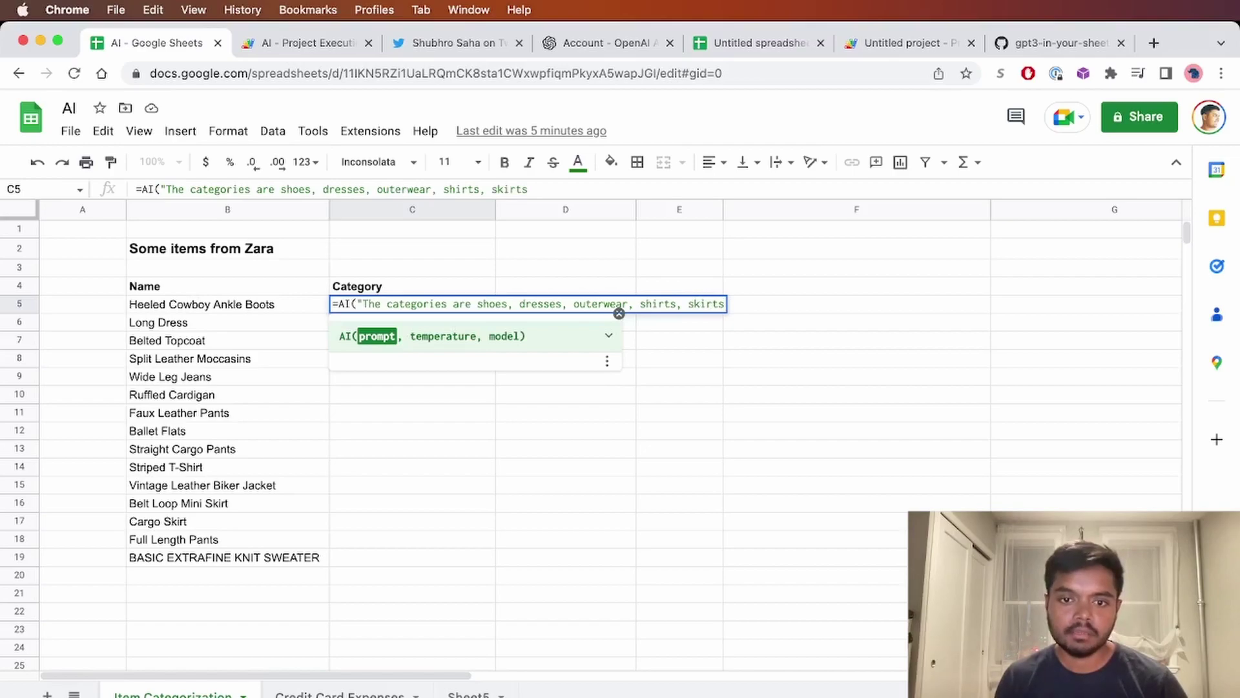
text(, pants. )
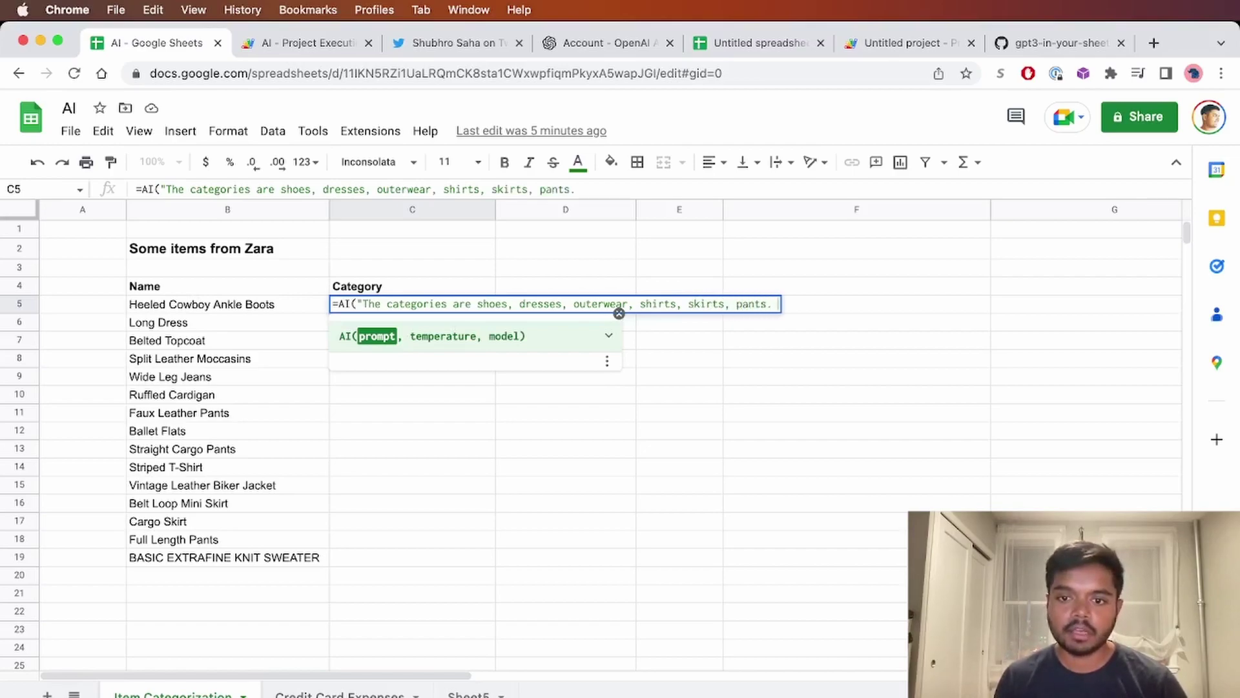
text(Wha)
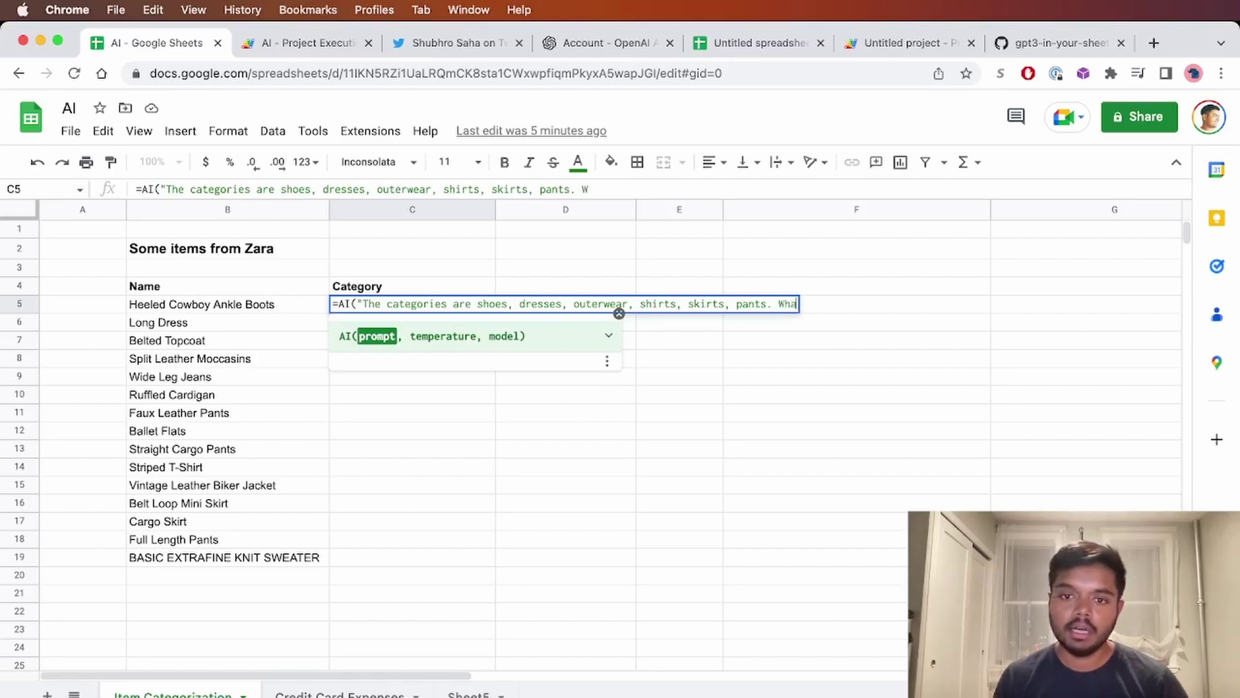
text(t cate)
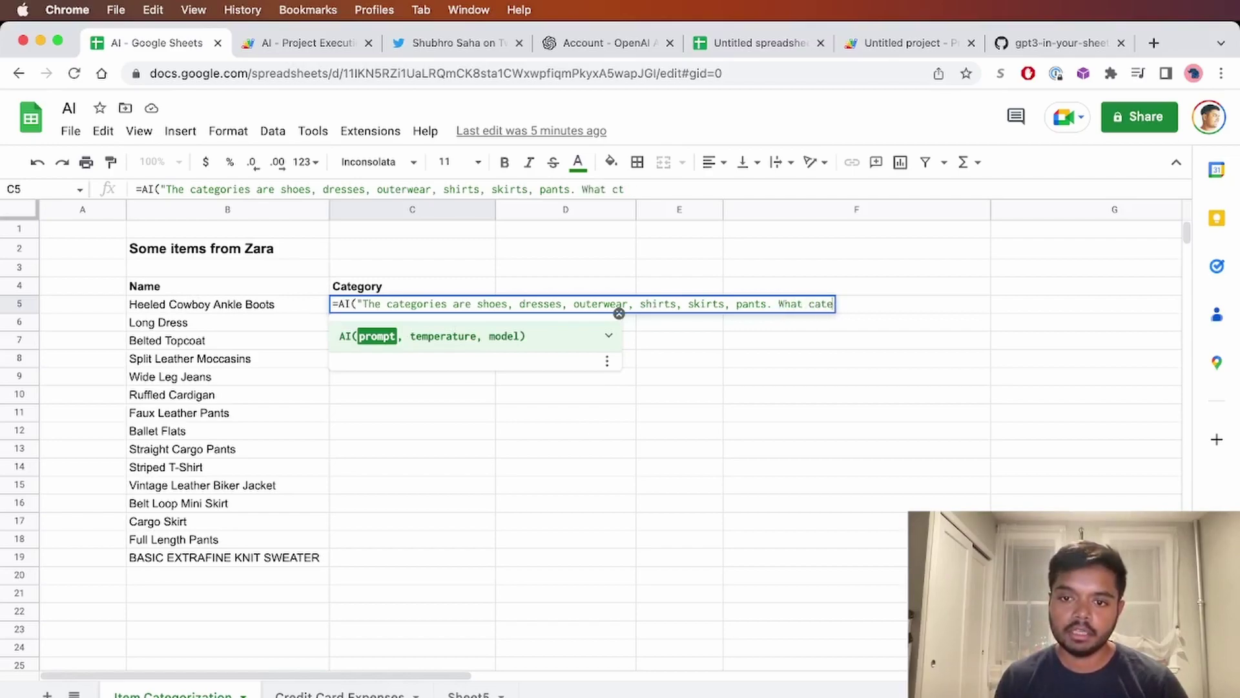
text(gory is ")
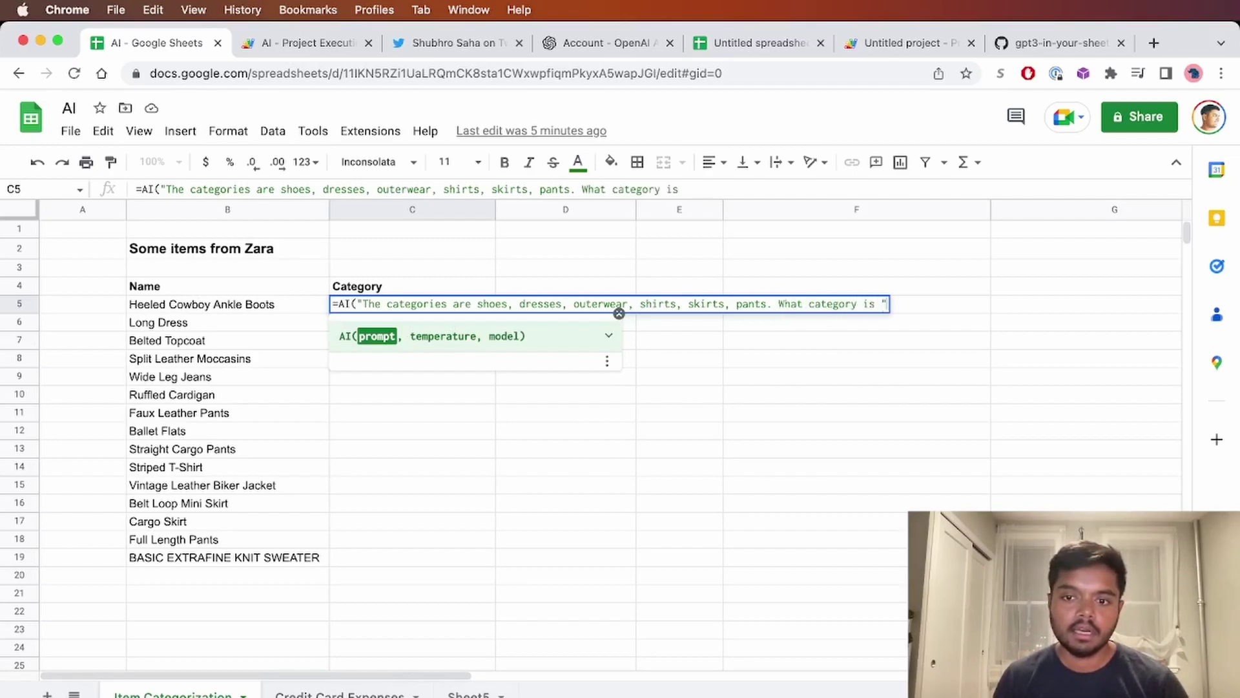
text(&)
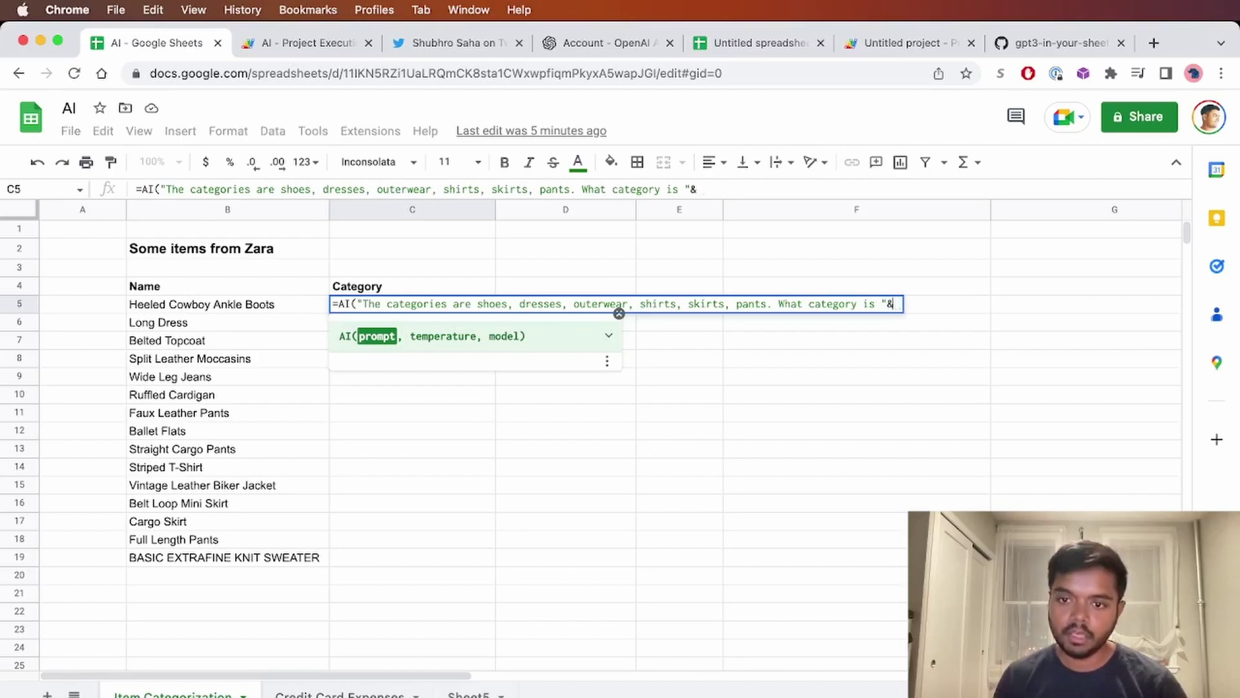
click(219, 308)
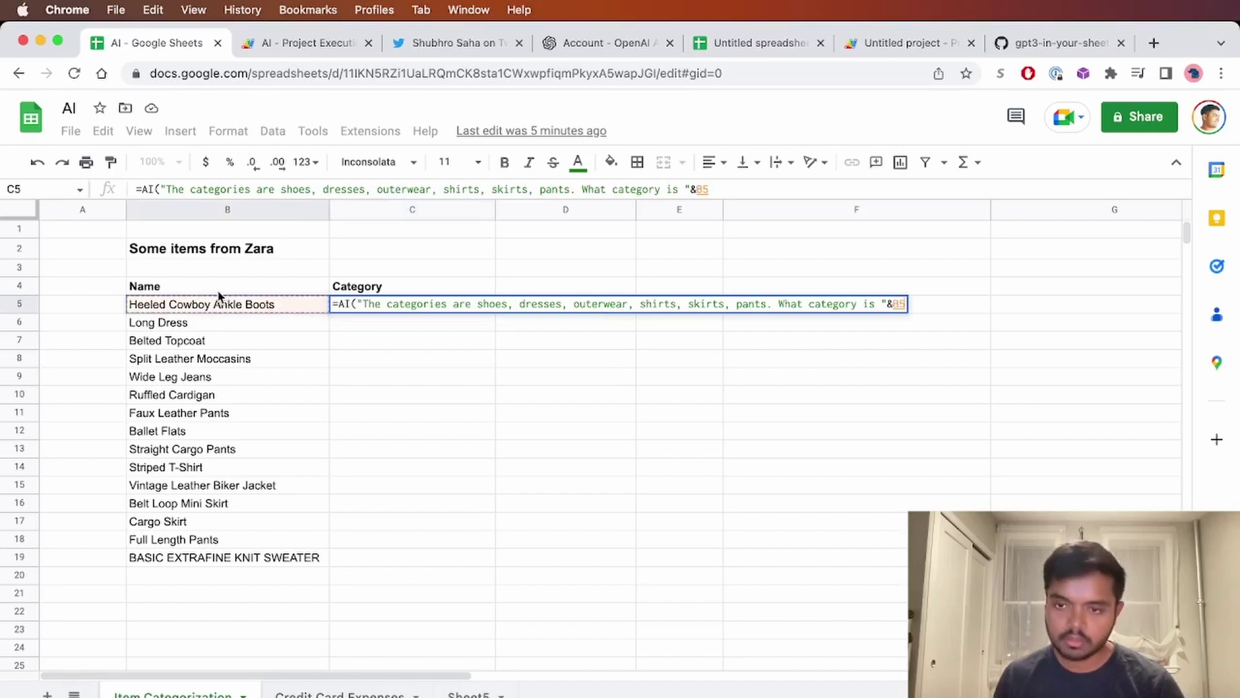
text(&")
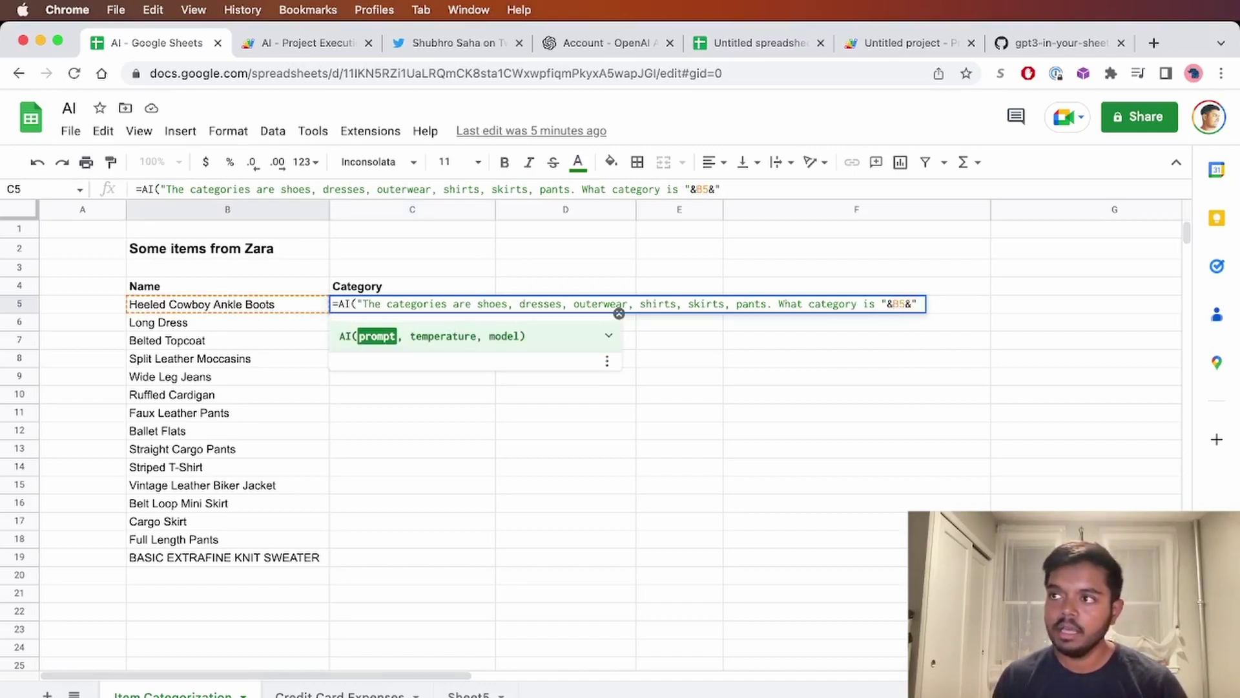
text( in?")
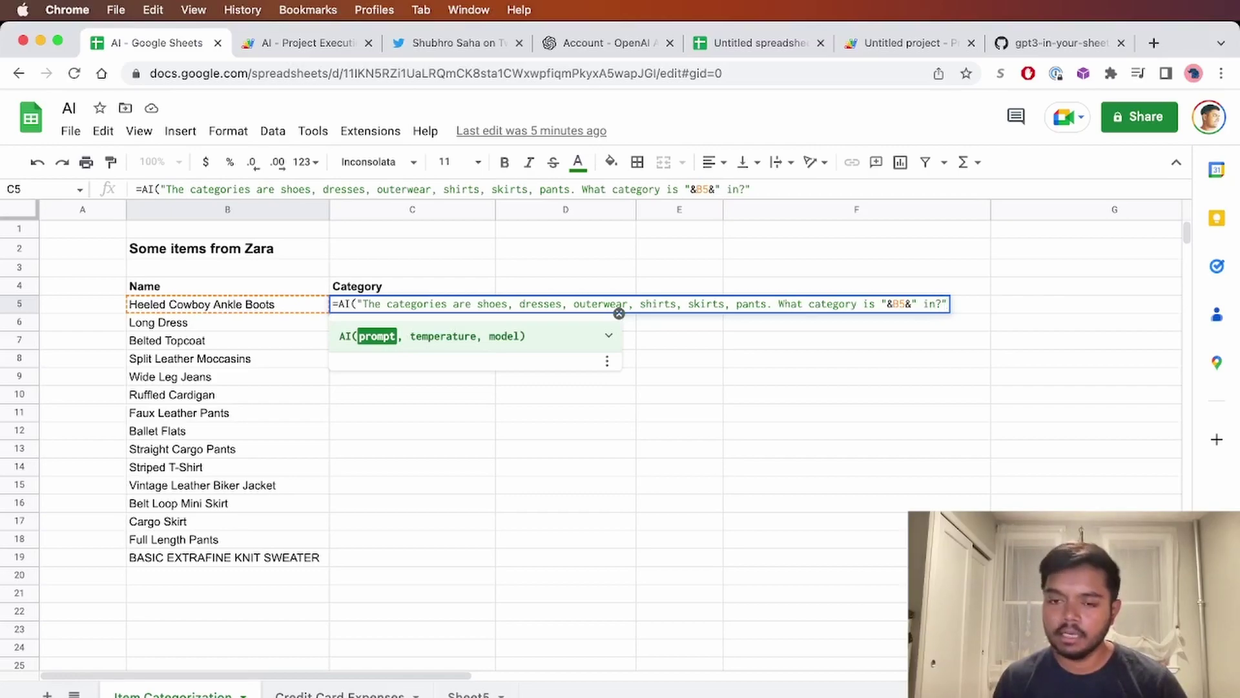
text( Reply with just th)
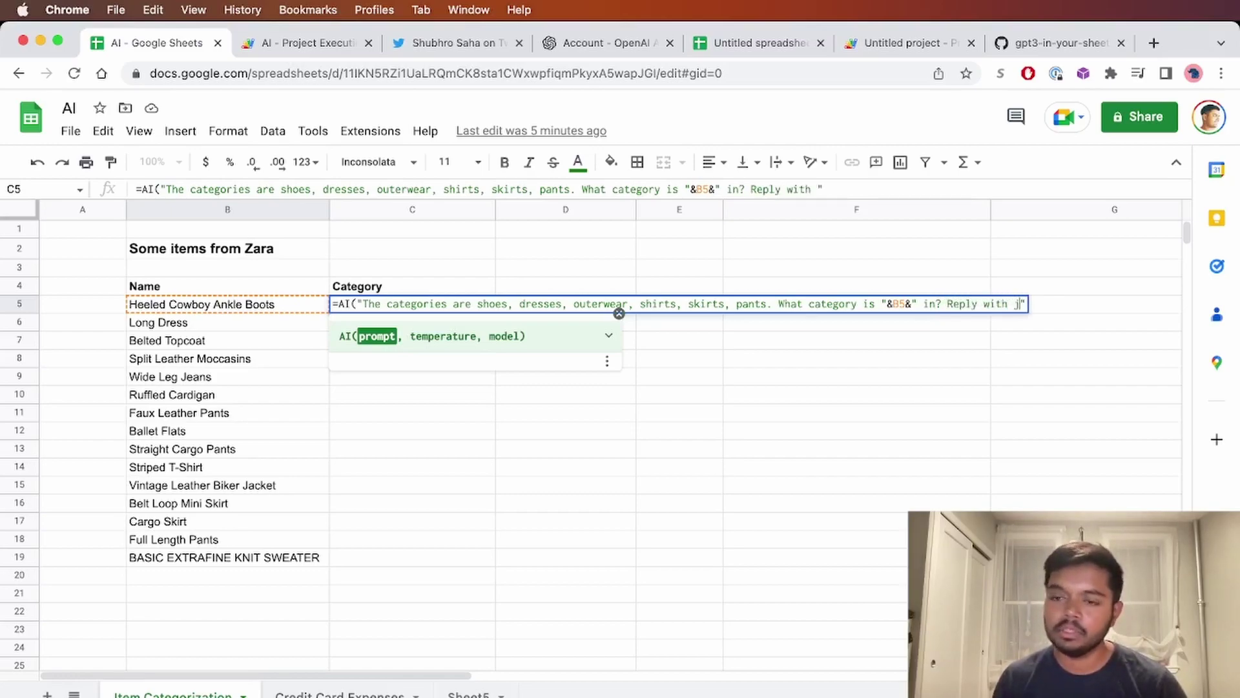
text(e catego)
key(BackSpace)
key(BackSpace)
key(BackSpace)
key(BackSpace)
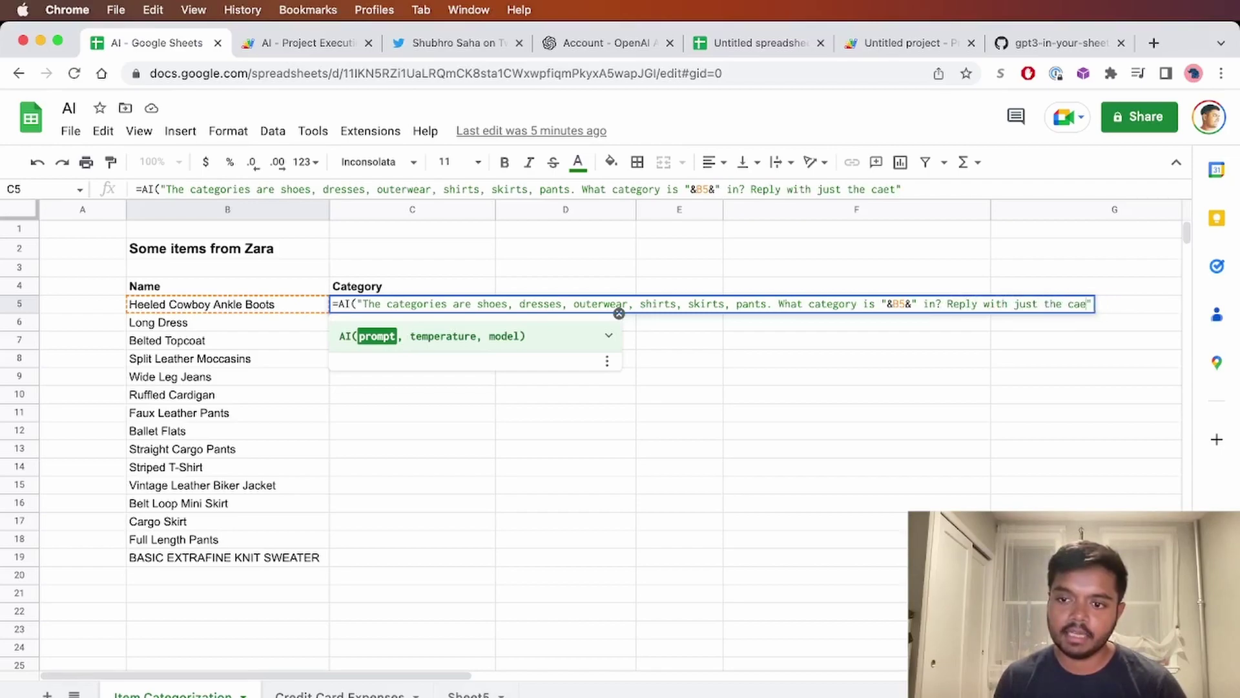
text(tegory")
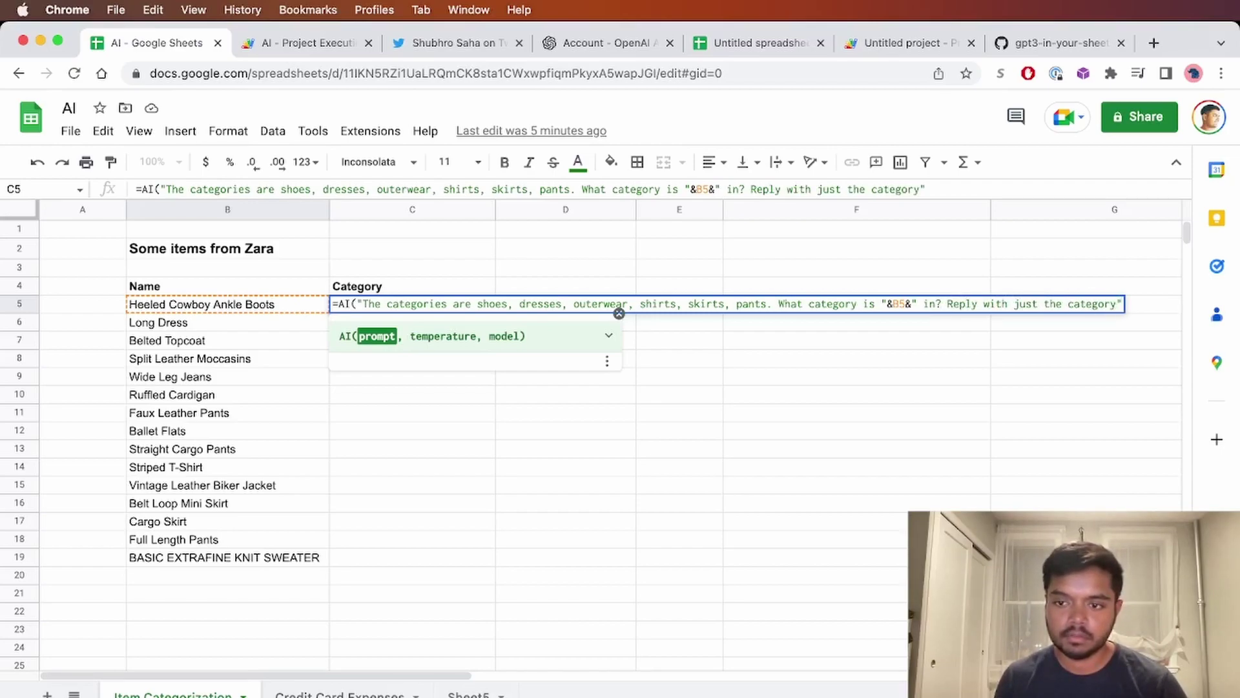
text(, 0)
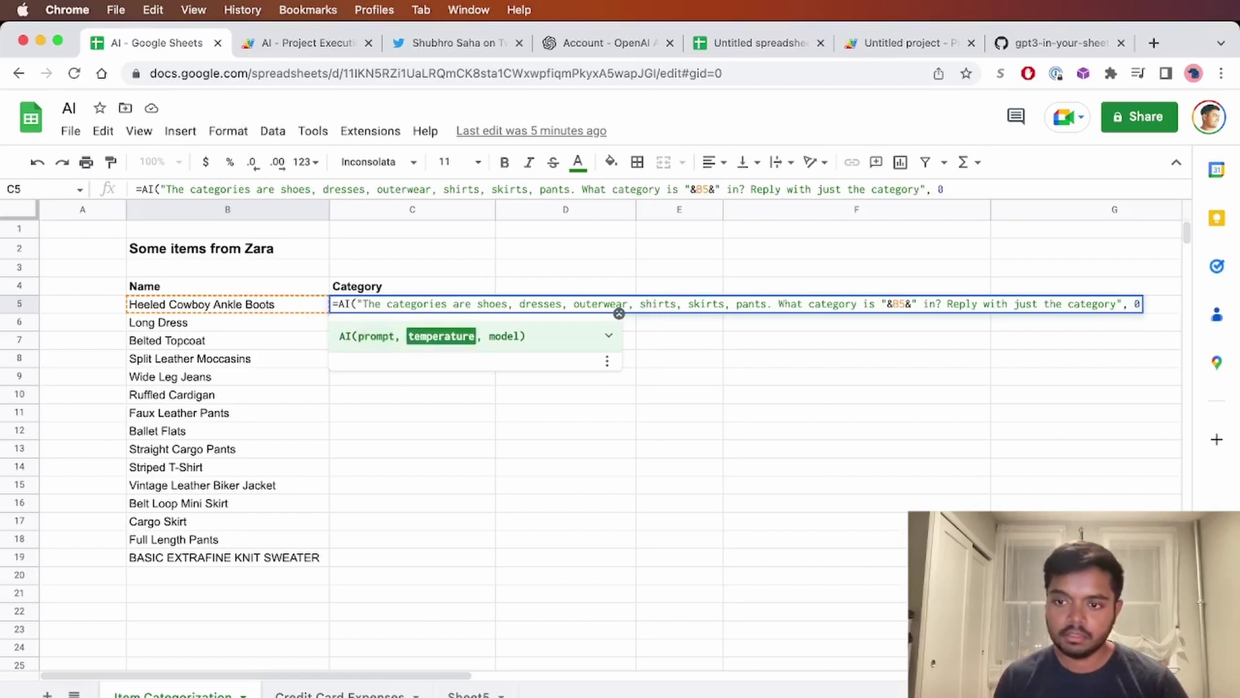
text())
key(Return)
key(Up)
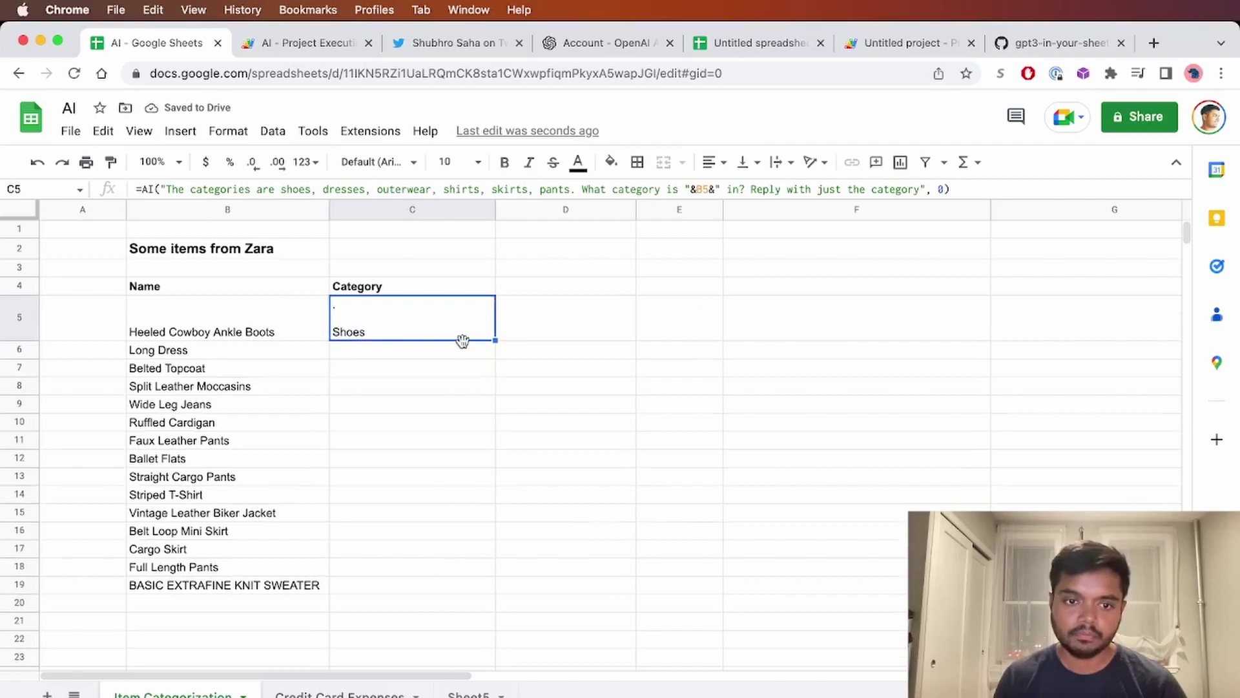
Step: Add a period after 'category' in C5's prompt and fill the formula down to C19
text(.)
key(Return)
key(Up)
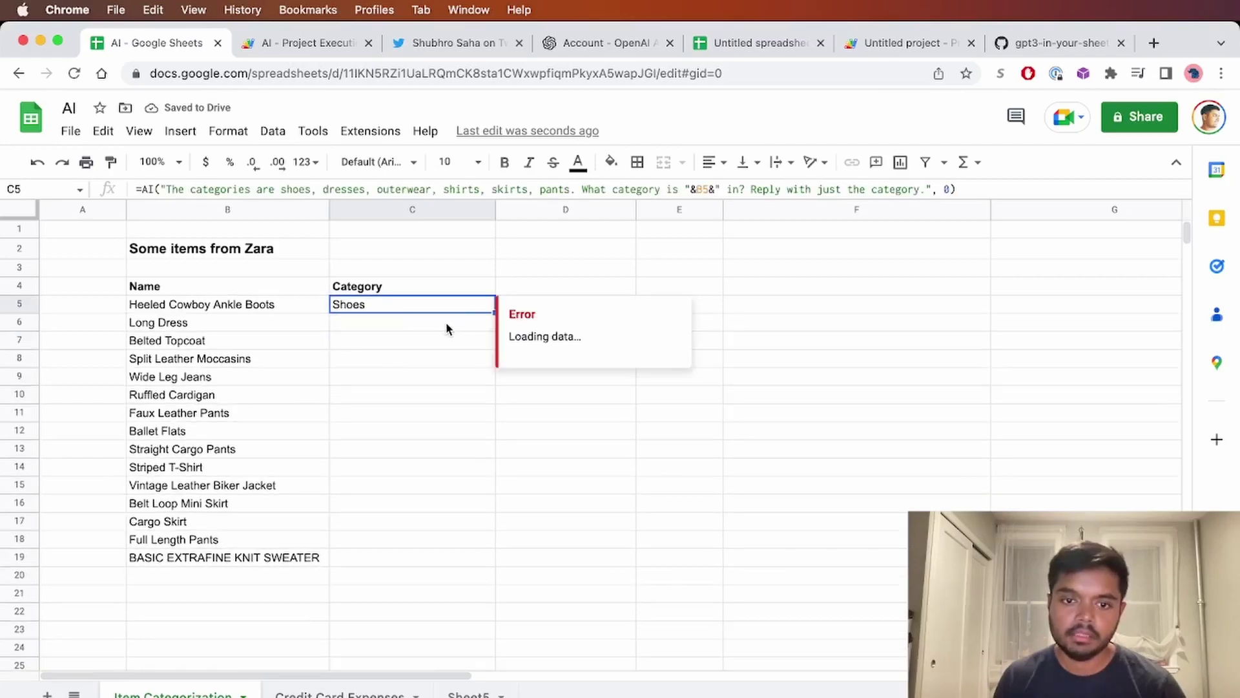
drag(495, 313, 489, 557)
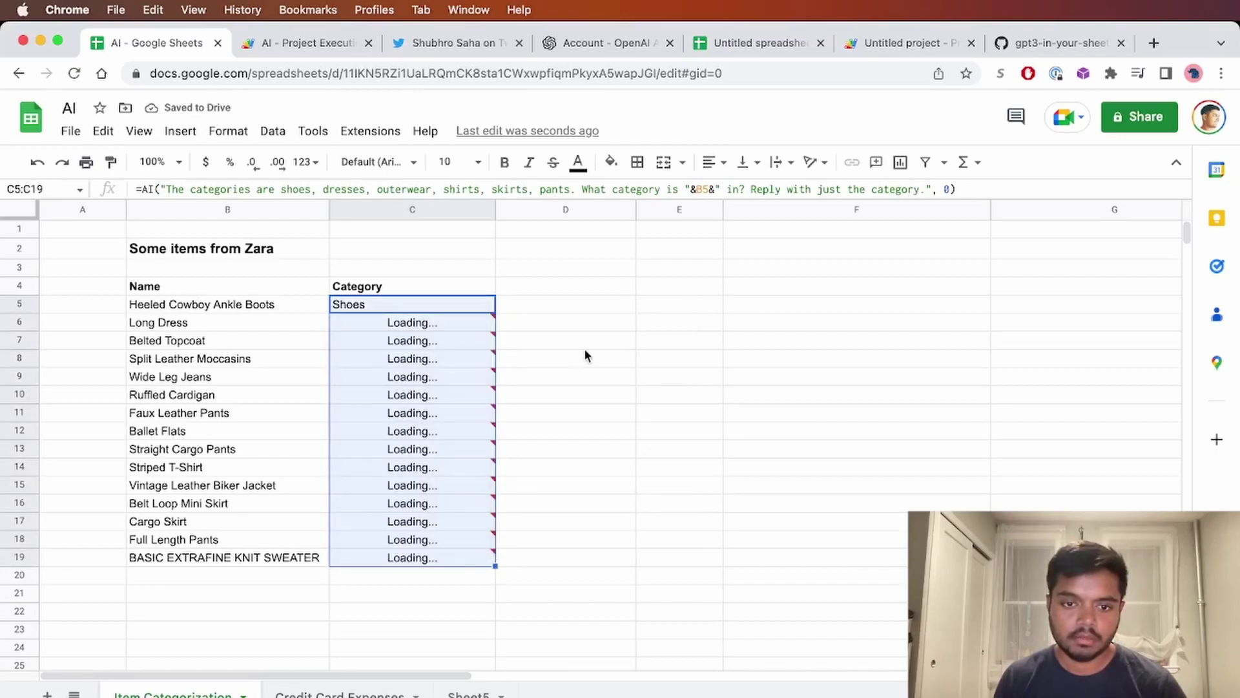
Step: Check the copied category formulas and results in C6, C19 and C7
click(389, 326)
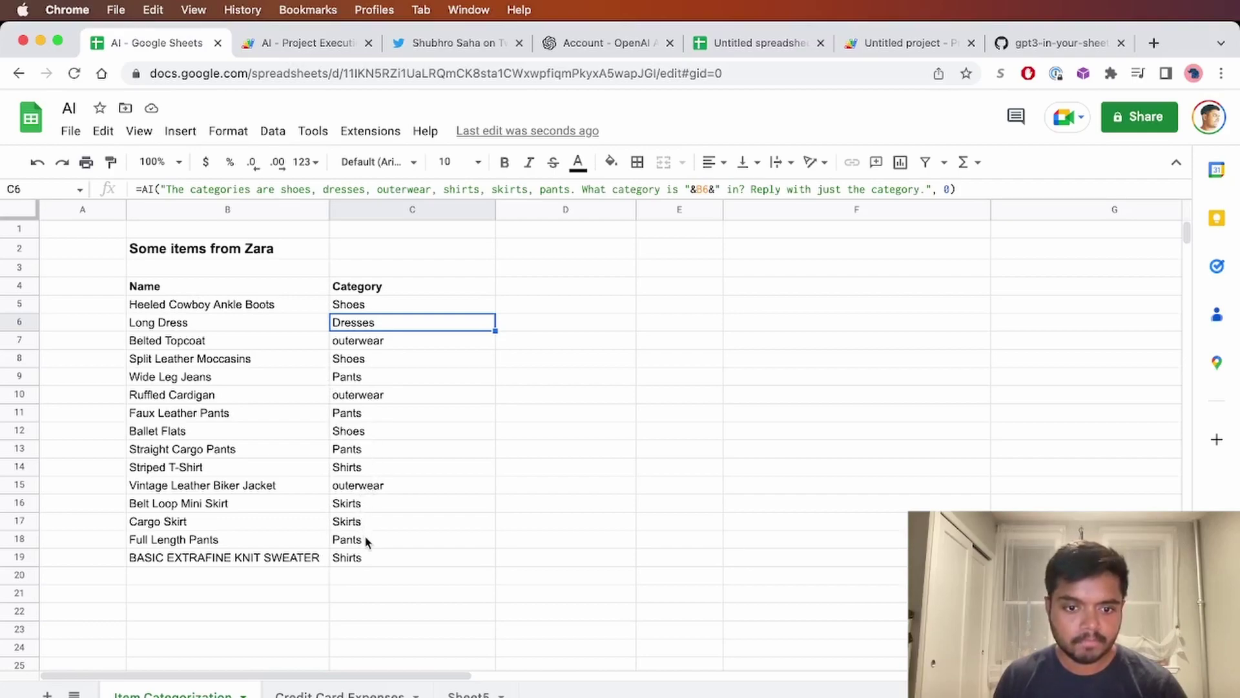
drag(292, 560, 369, 562)
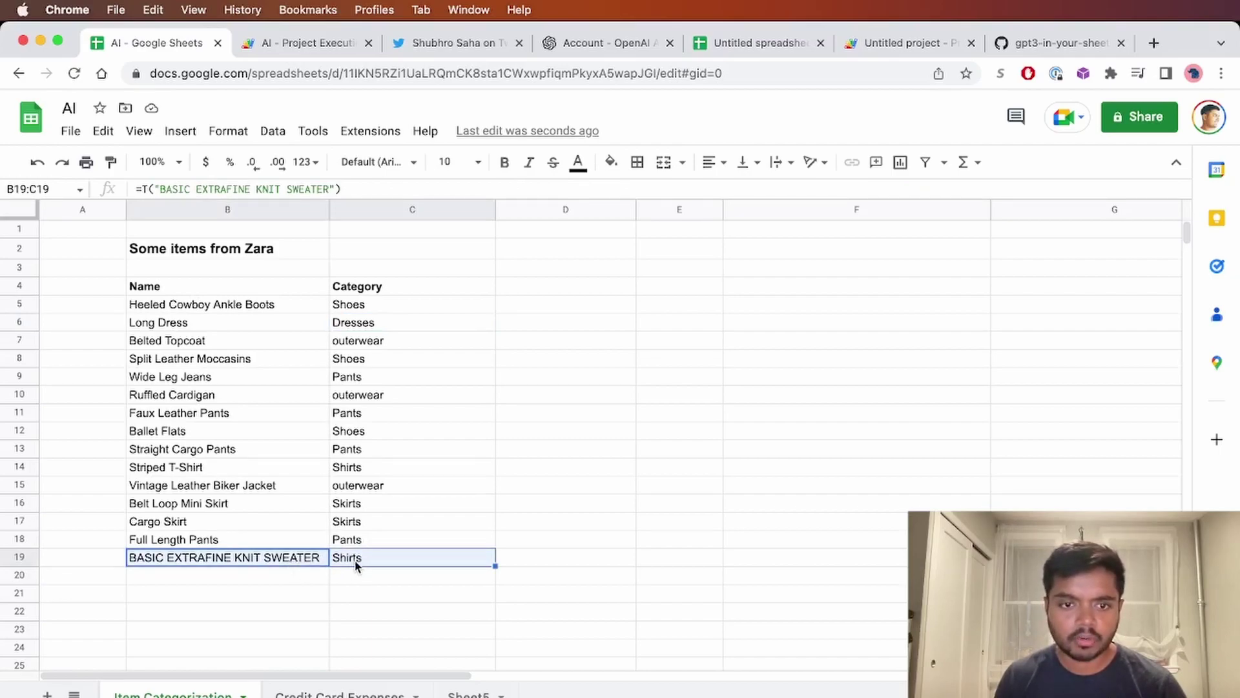
click(356, 565)
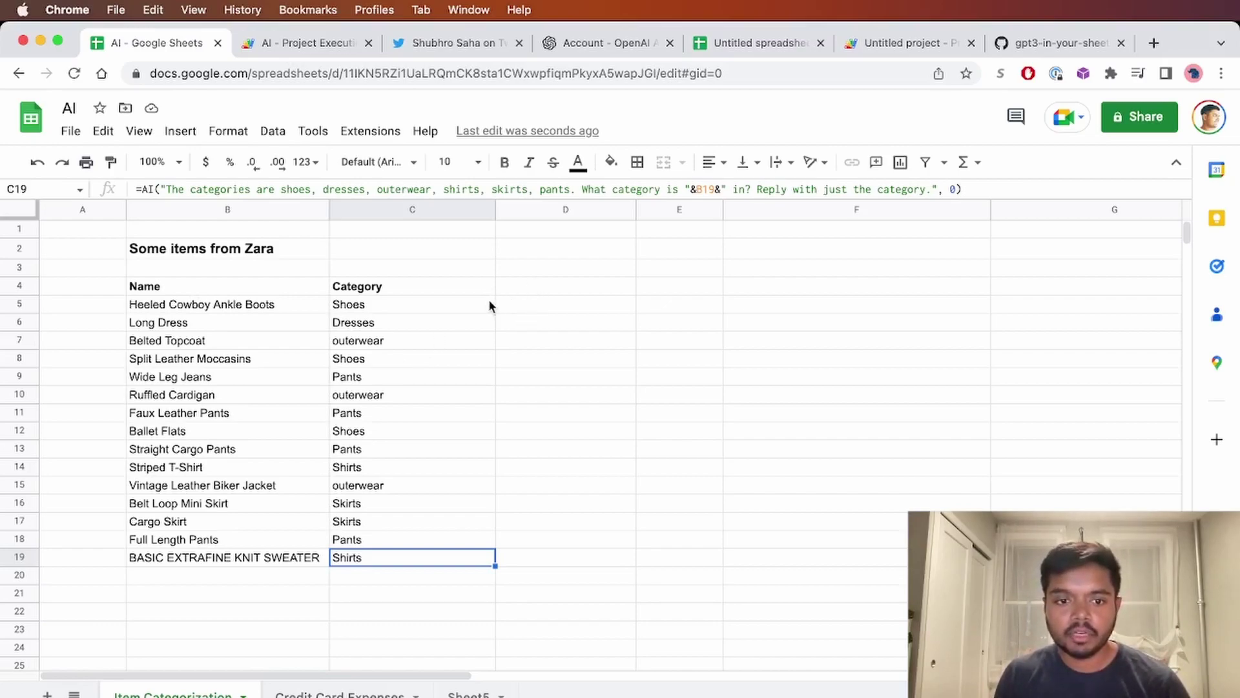
drag(396, 311, 428, 556)
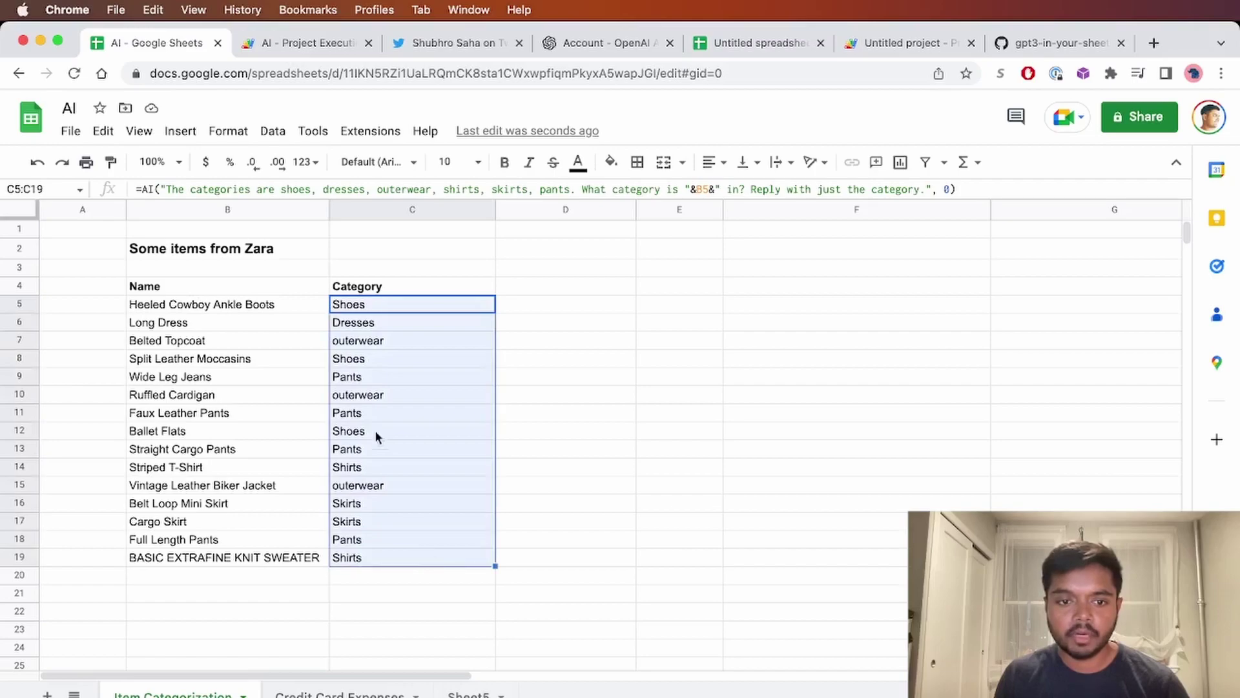
click(352, 346)
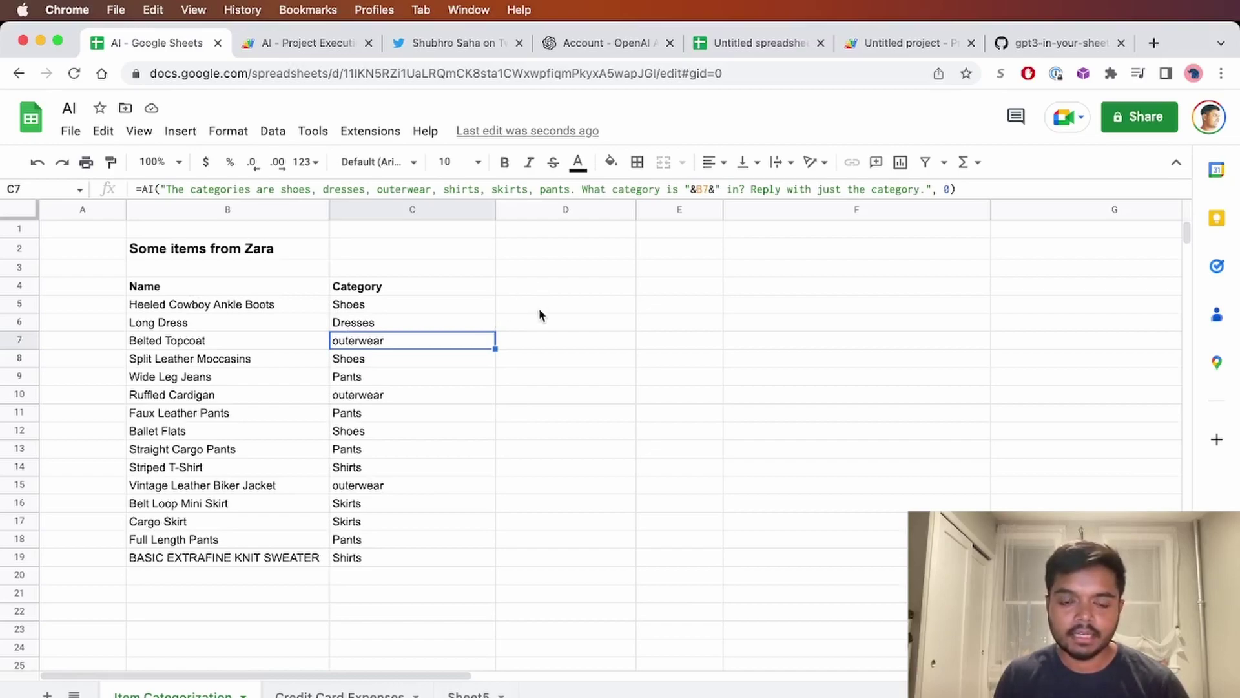
click(433, 306)
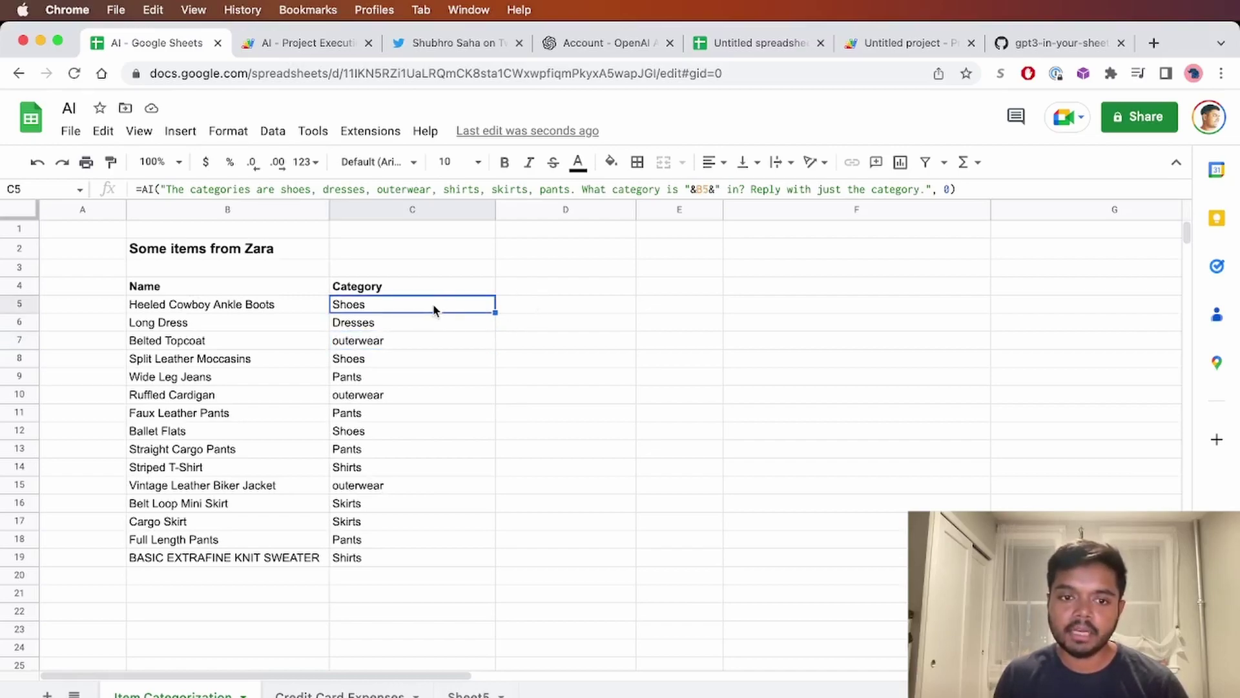
Step: Replace the =CAPITALIZE( attempt in D5 with =AI("Capitalize this word: "&C5
click(541, 308)
text(=CAPIT)
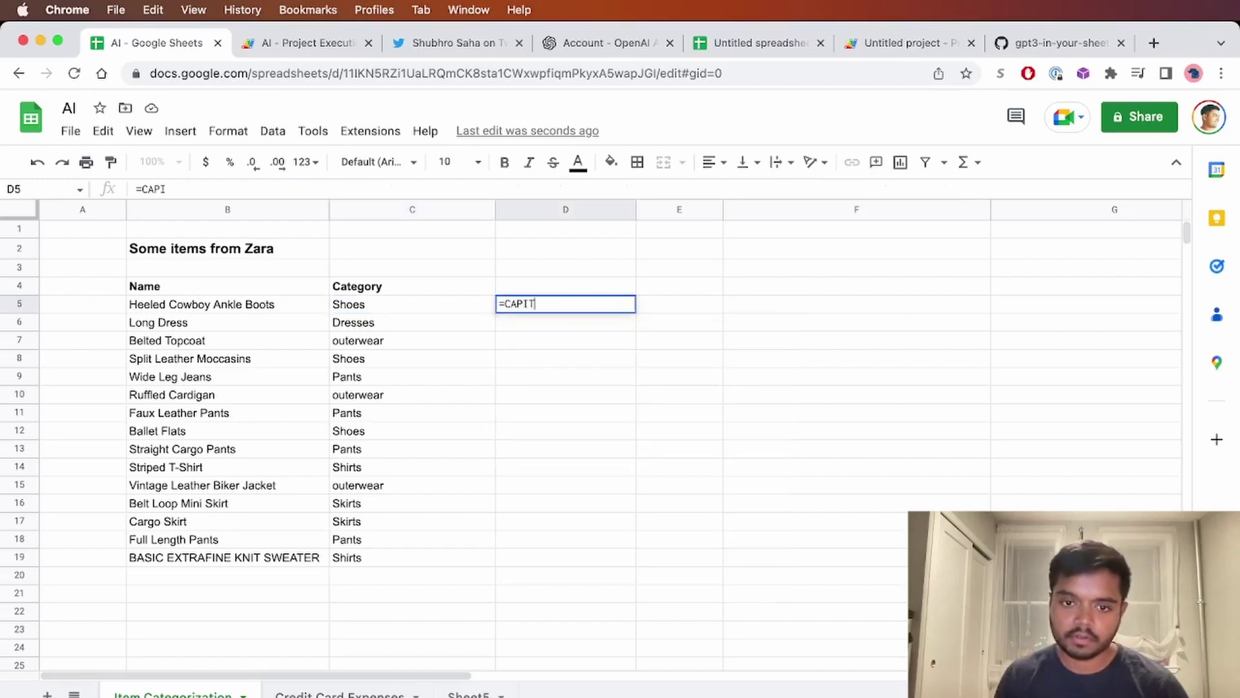
text(ALIZE)
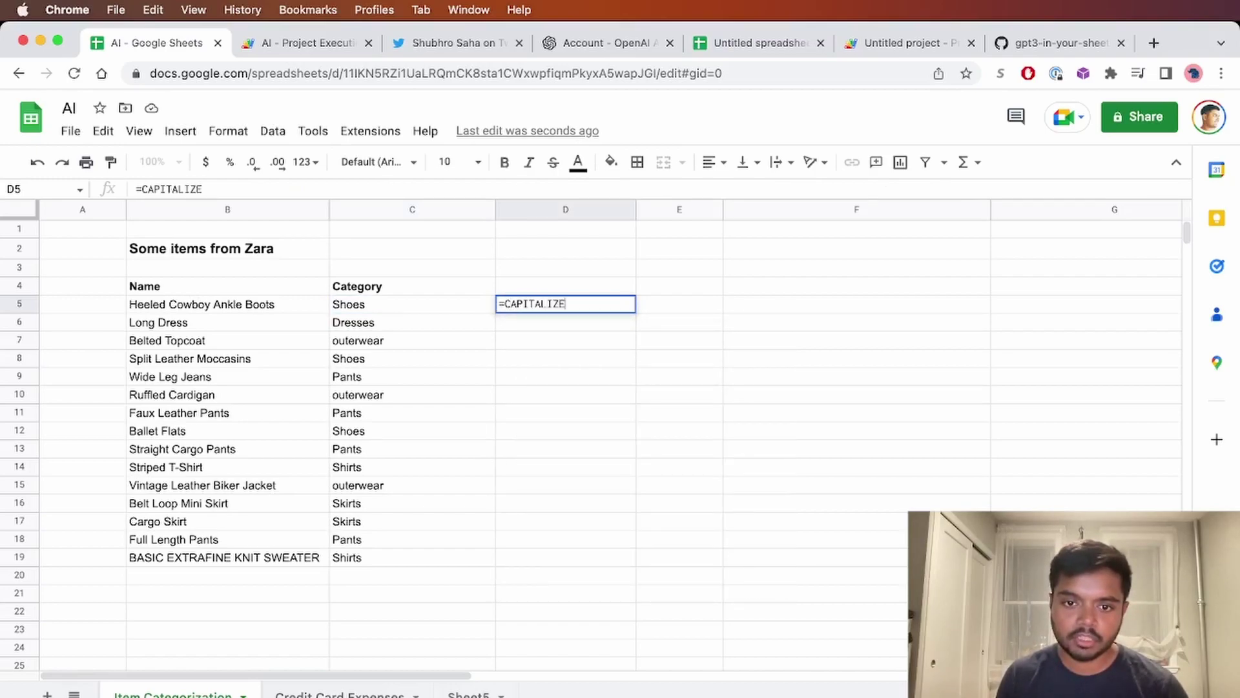
text(()
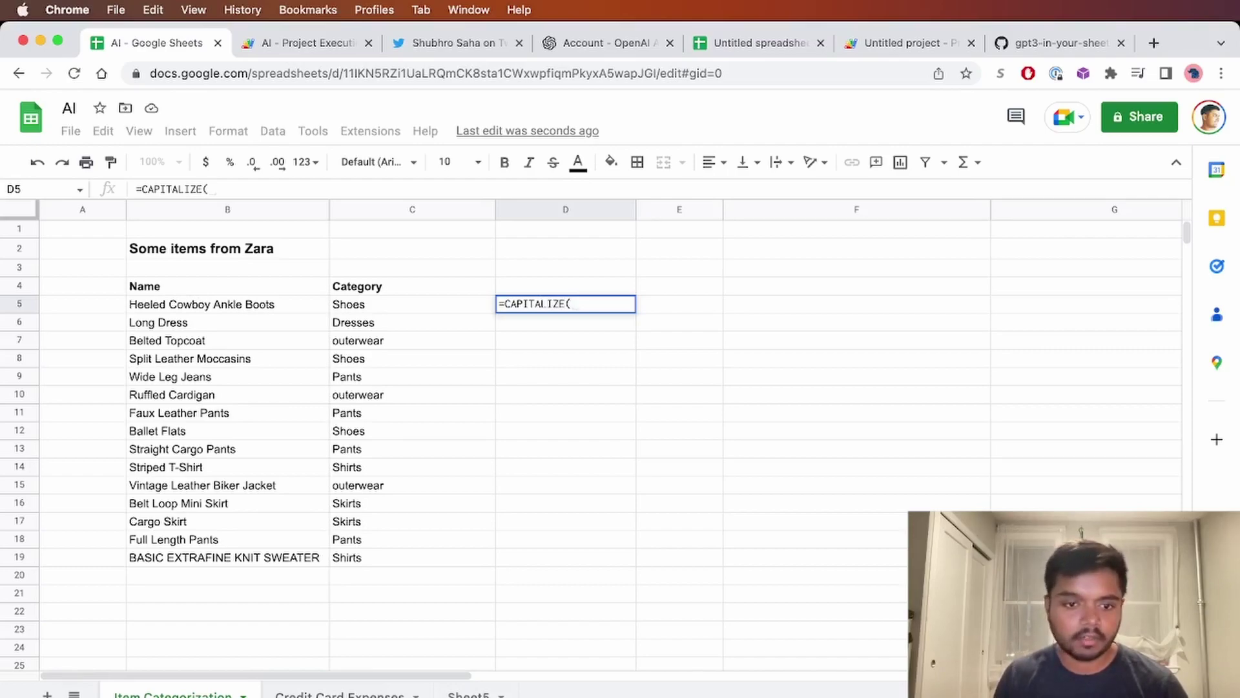
key(BackSpace)
key(BackSpace)
key(BackSpace)
key(BackSpace)
key(BackSpace)
key(BackSpace)
key(BackSpace)
key(BackSpace)
key(BackSpace)
key(BackSpace)
key(BackSpace)
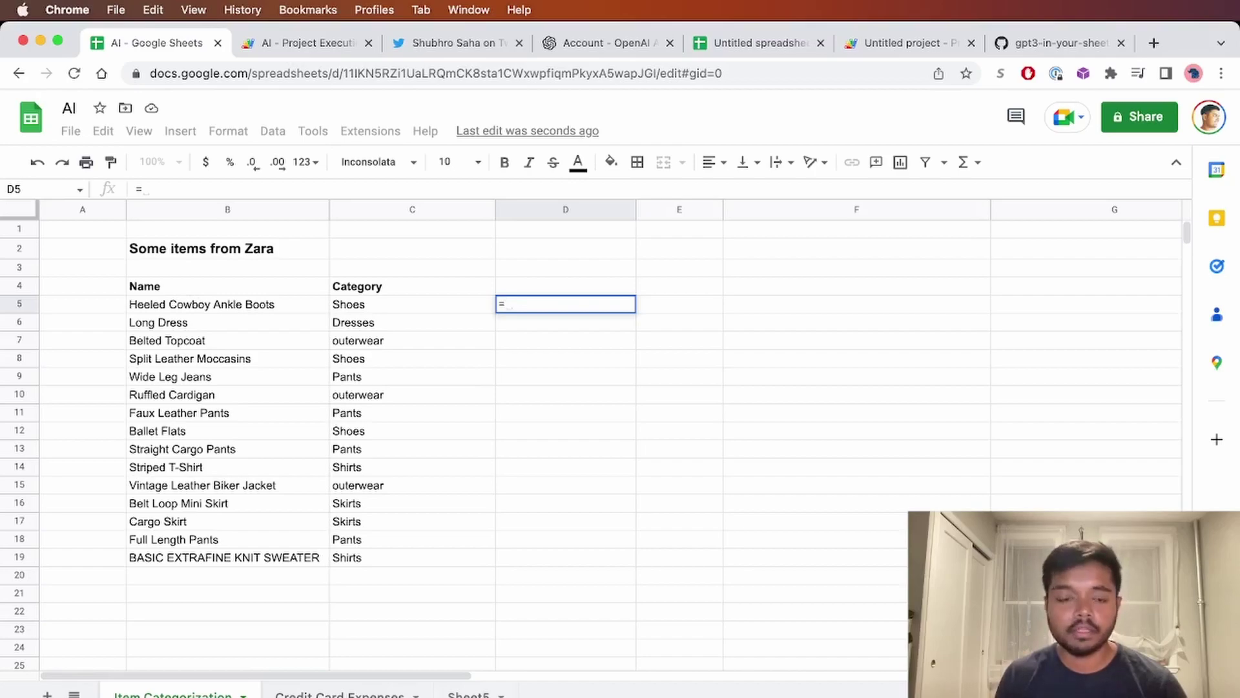
text(A)
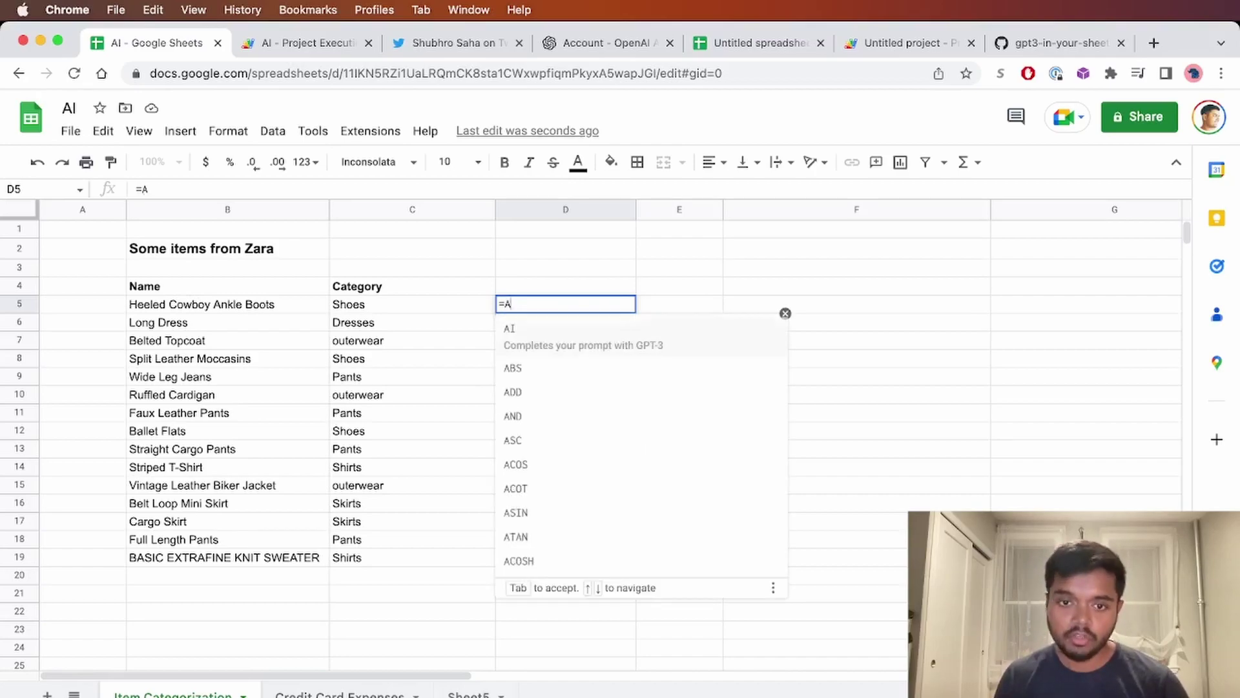
text(I(")
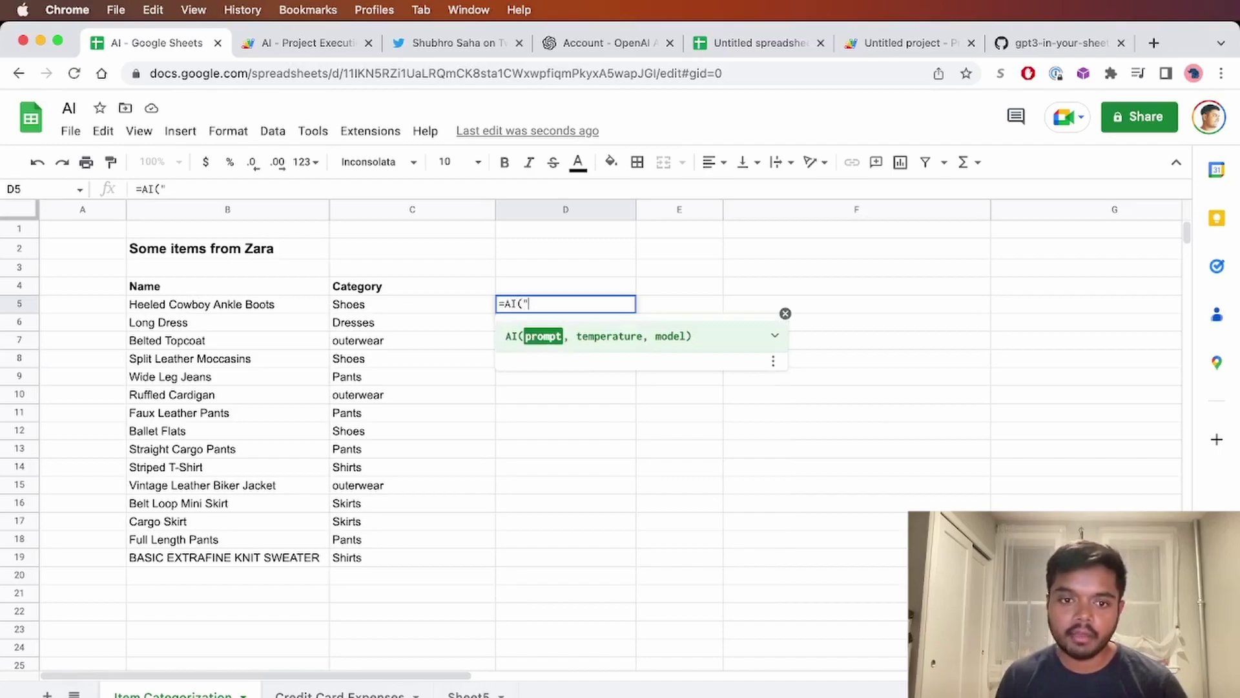
text(Capi)
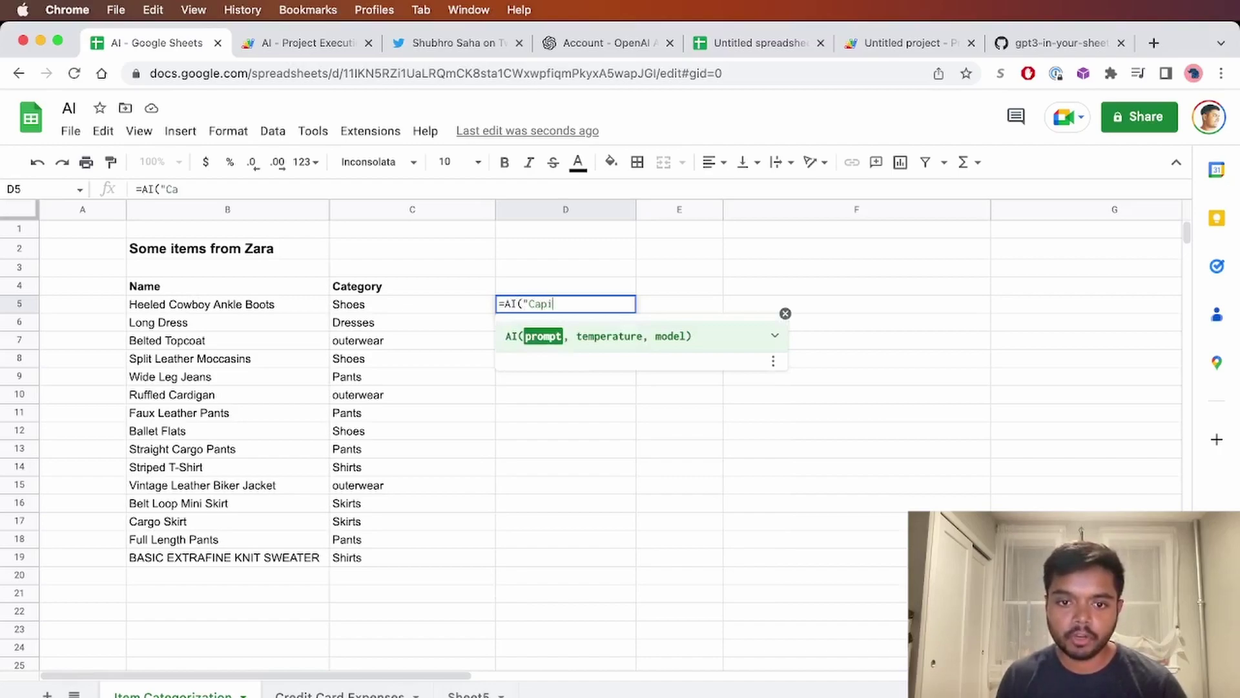
text(talize)
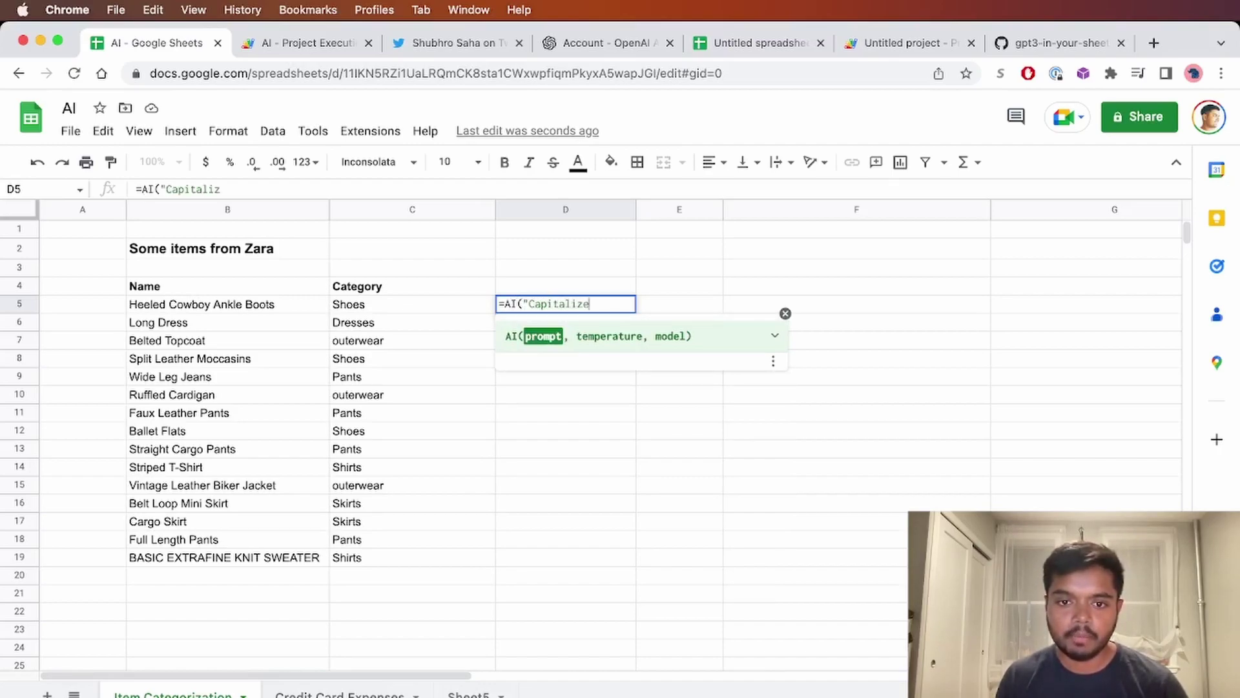
text( this word: )
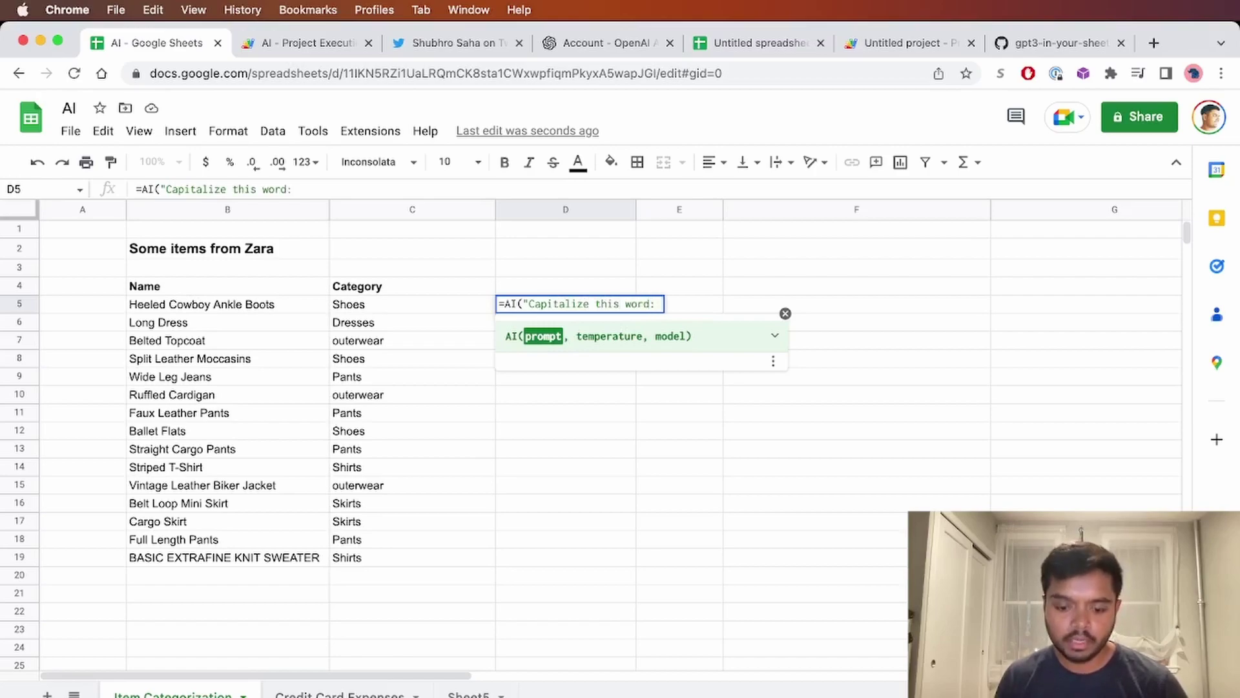
text("&)
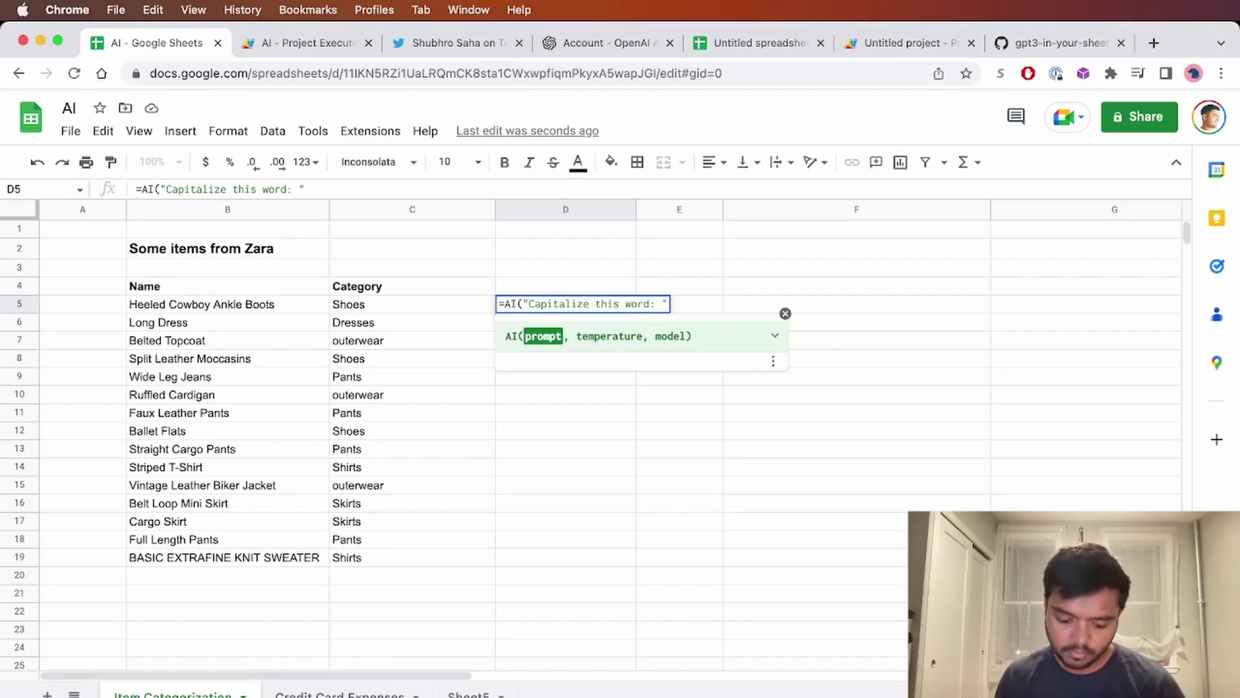
click(423, 304)
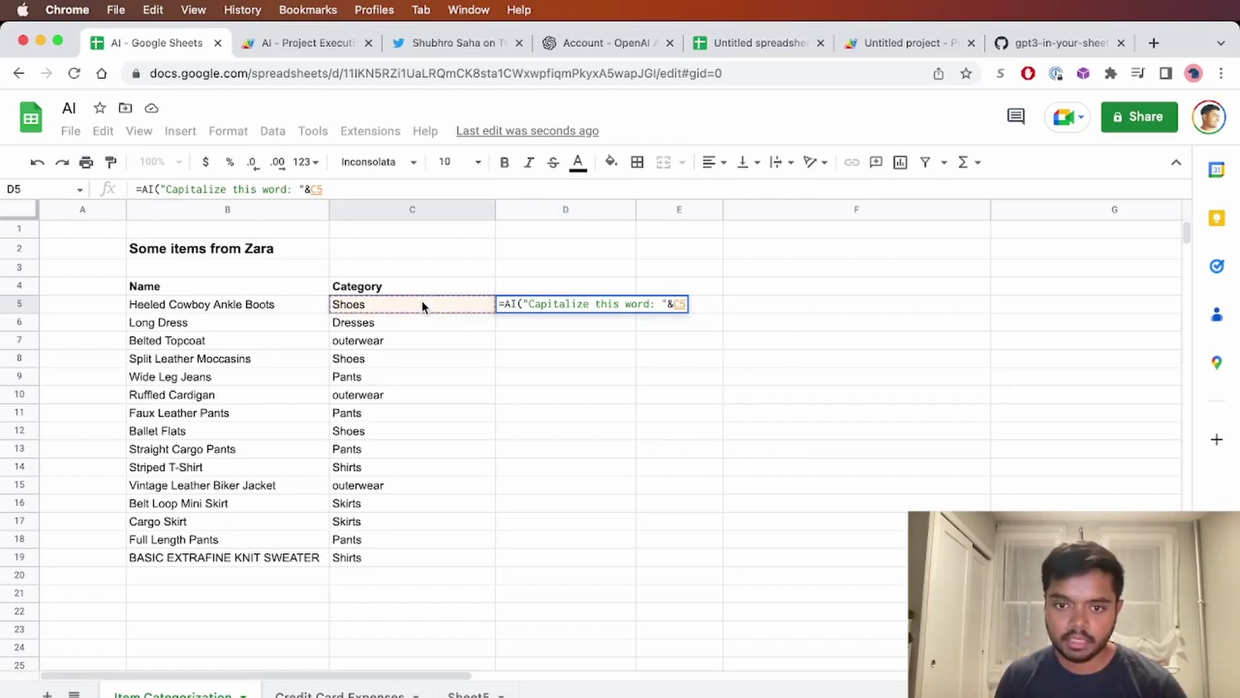
Step: Finish D5's formula with temperature 0 and fill it down to D19
text(, 0))
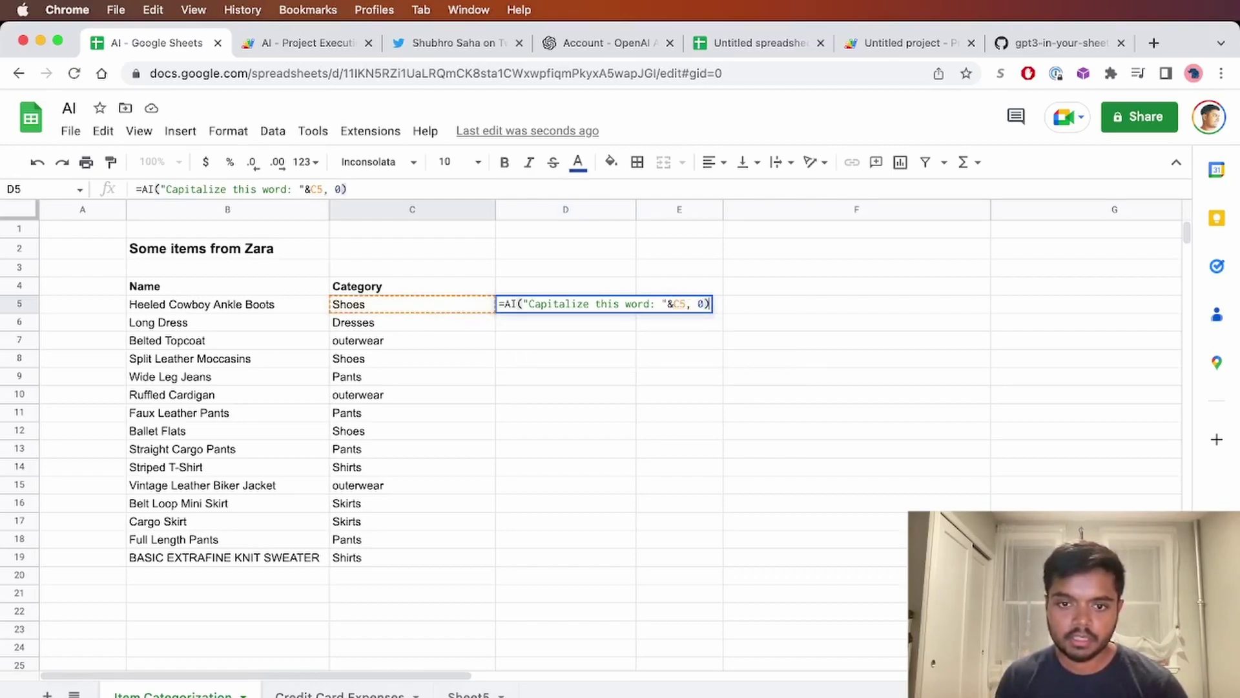
key(Return)
key(Up)
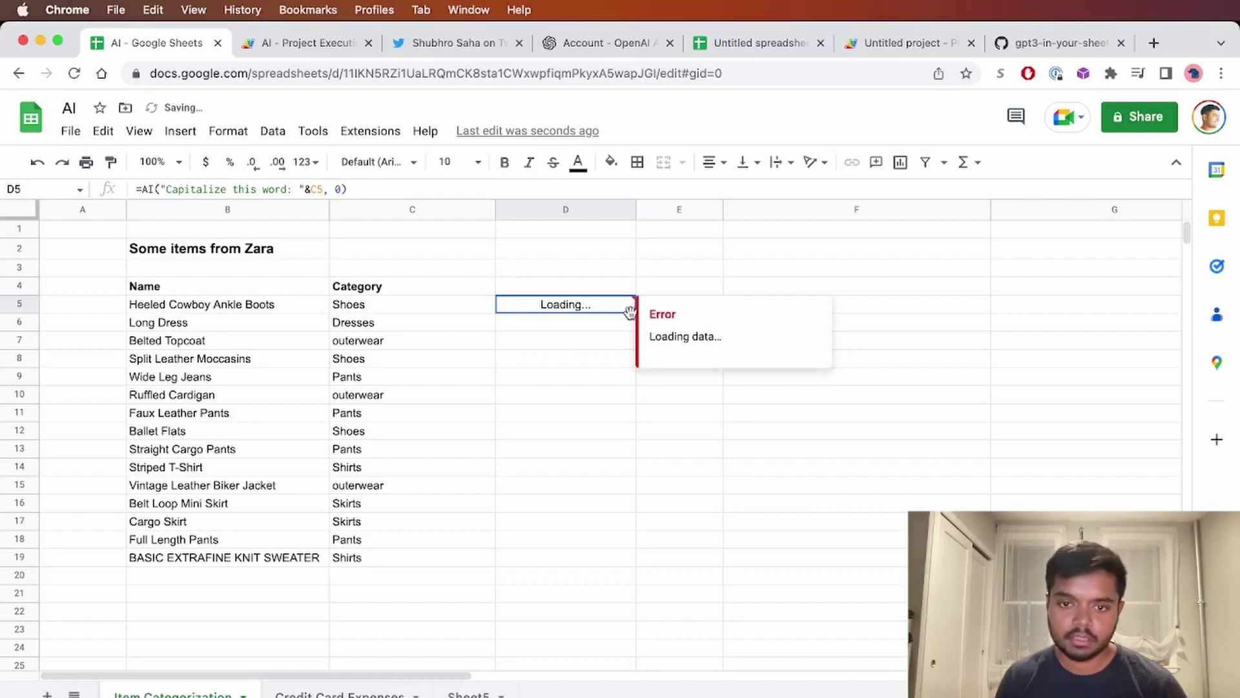
drag(633, 312, 600, 557)
Step: Check the capitalize formulas in D19 and D5
mouse_move(599, 554)
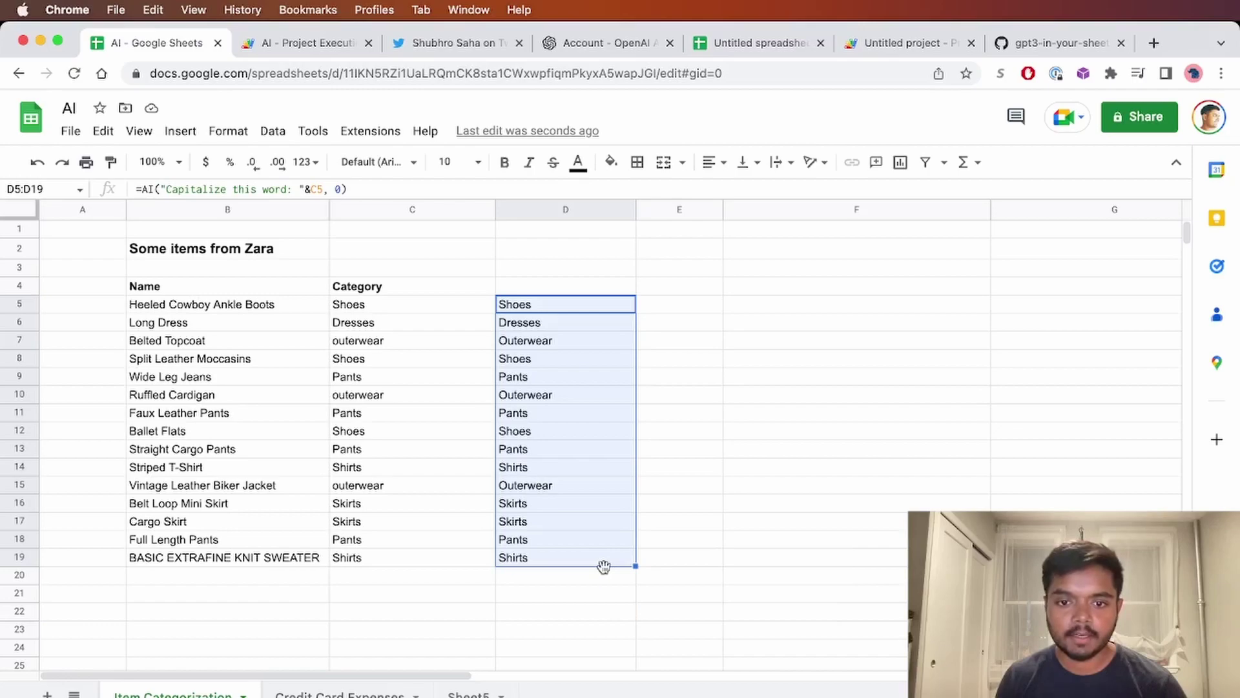
click(603, 551)
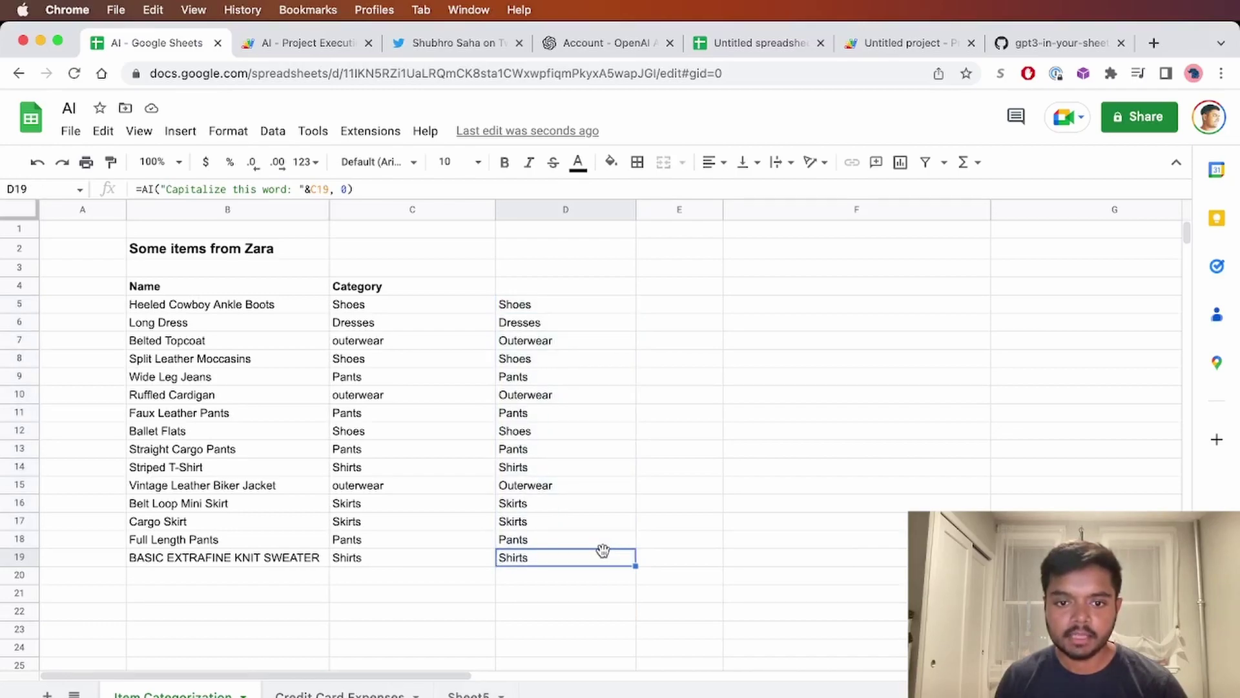
click(607, 307)
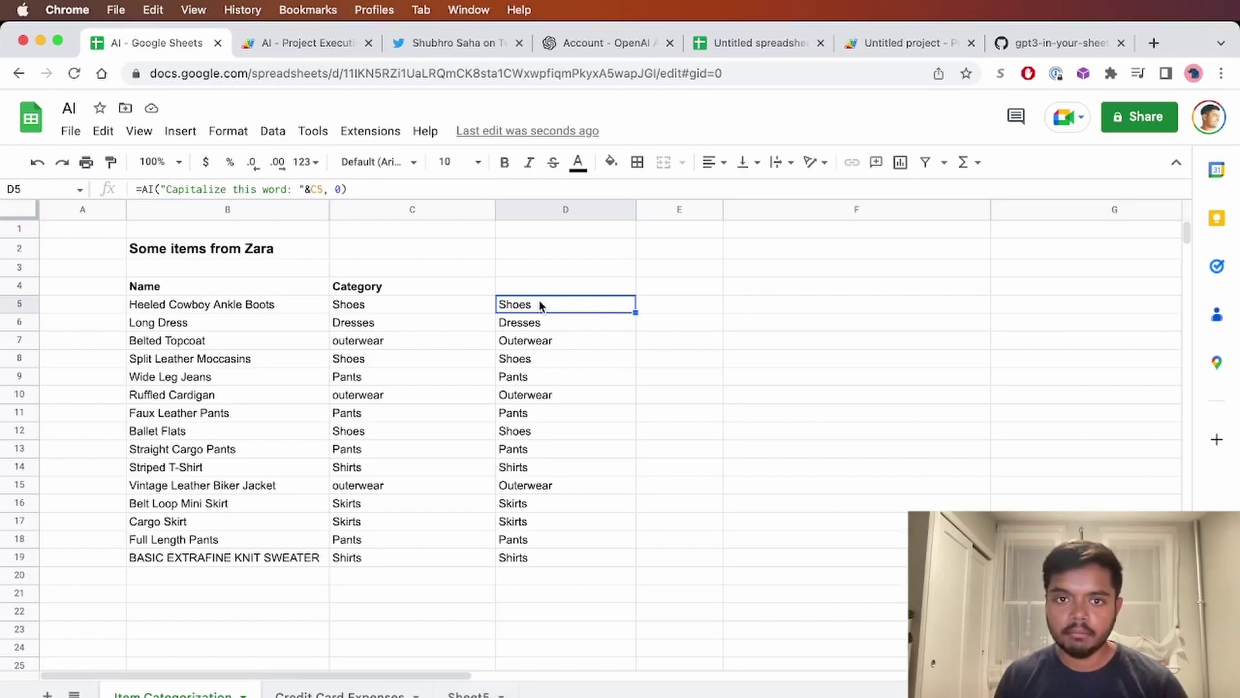
double_click(554, 307)
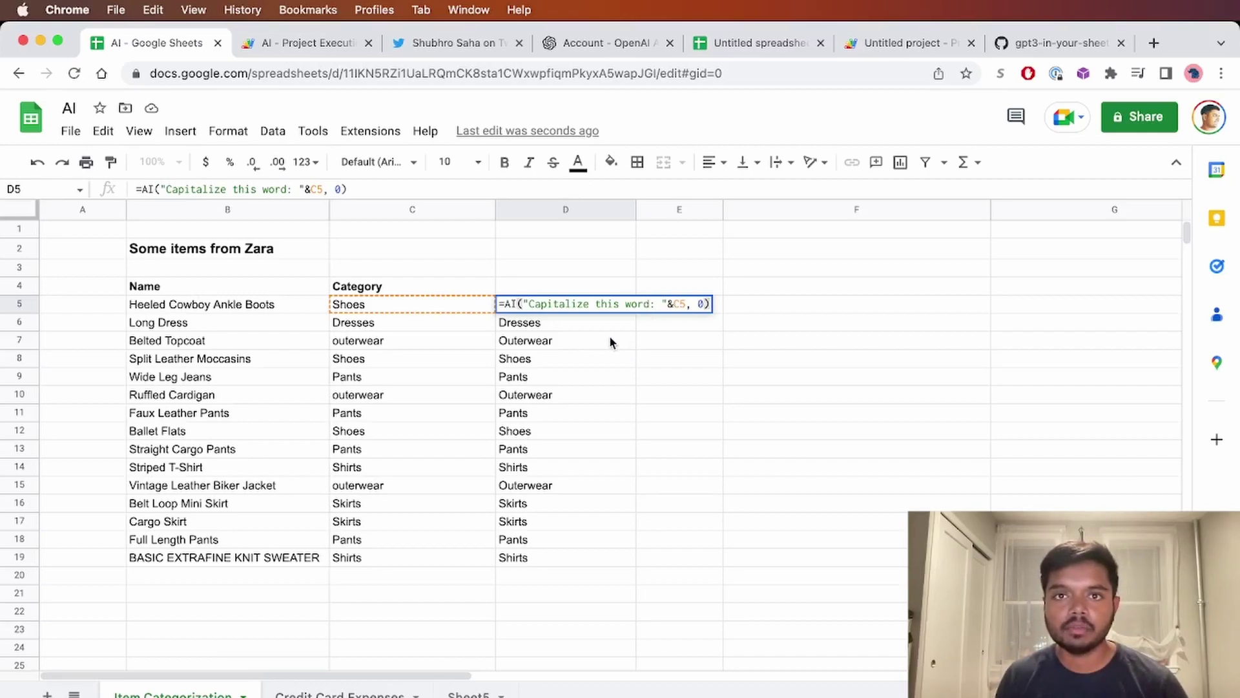
Step: Type the heading 'Standardize Category' into D4
key(Return)
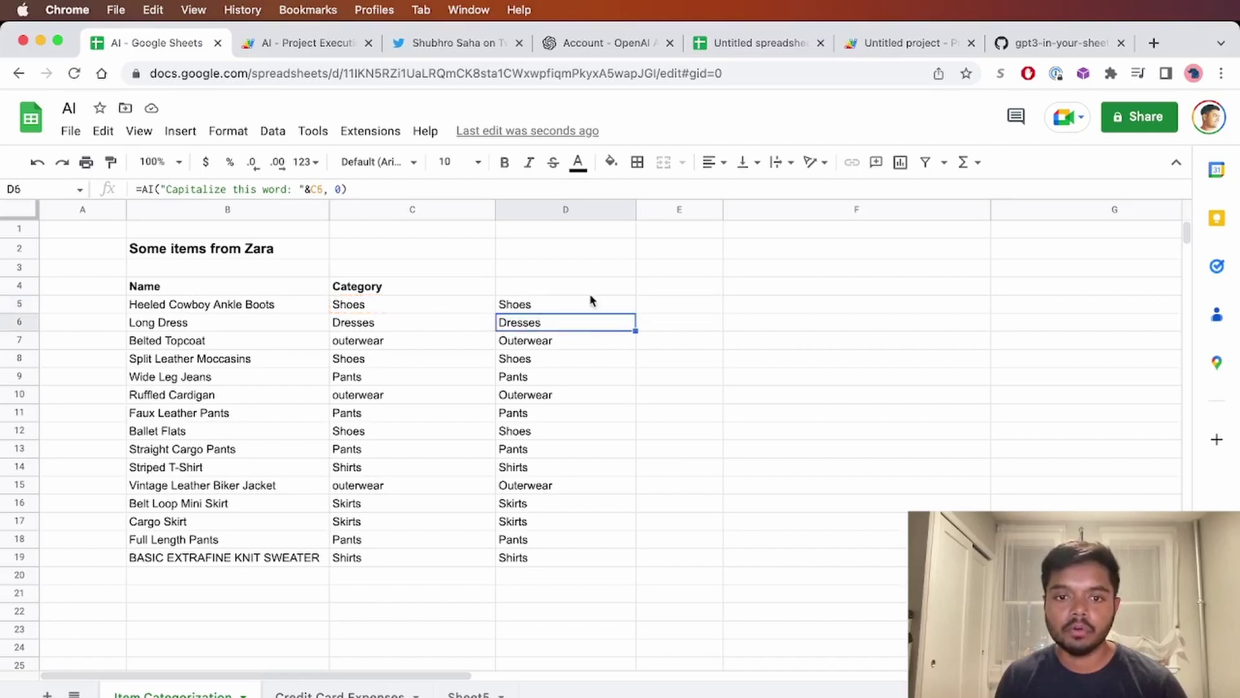
click(583, 284)
text(Stan)
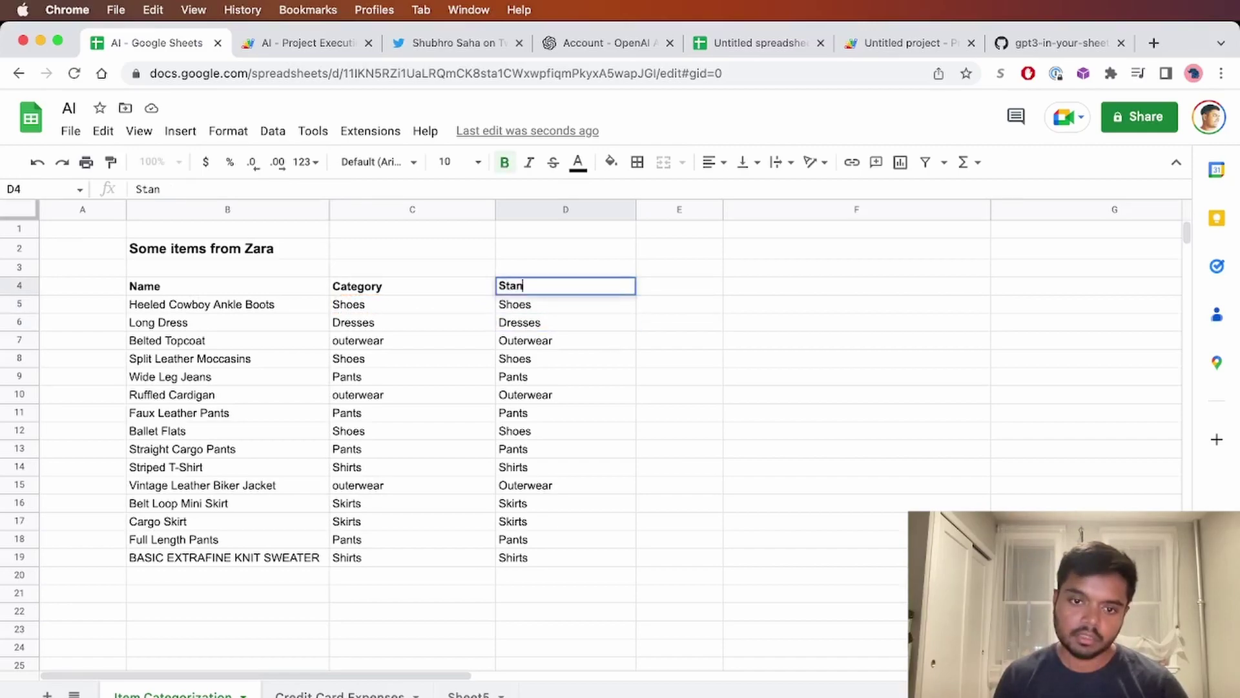
text(dardize Cateog)
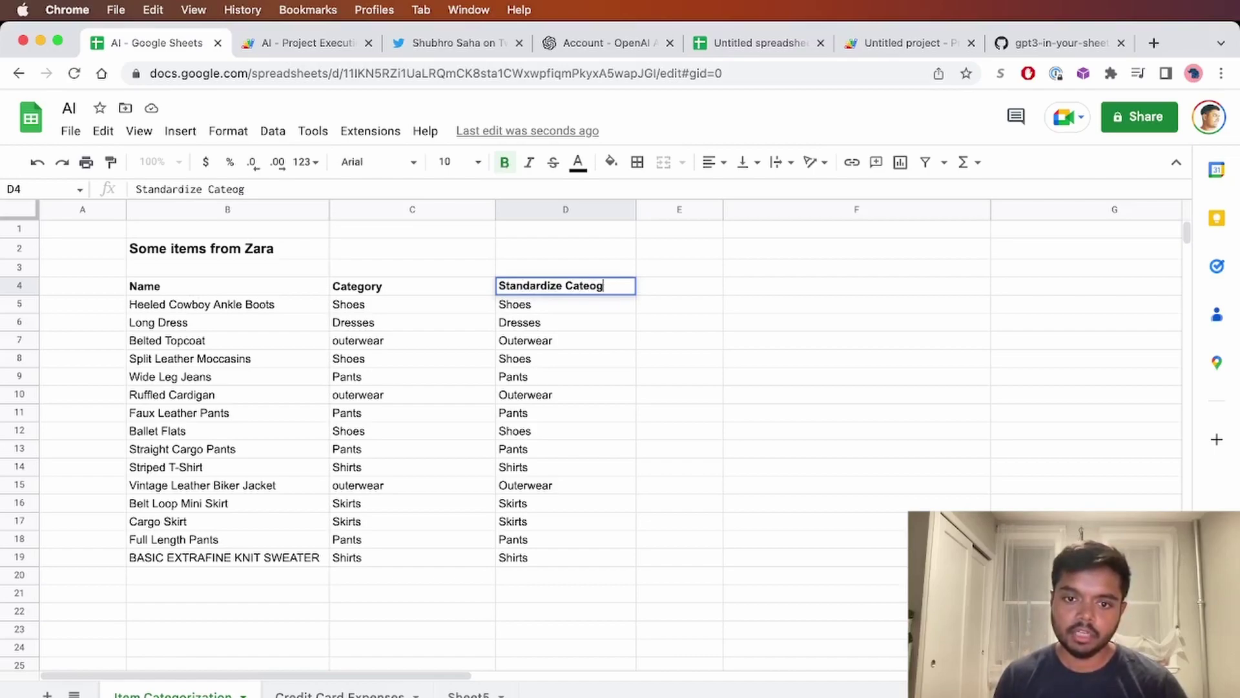
key(BackSpace)
key(BackSpace)
text(gory)
key(Return)
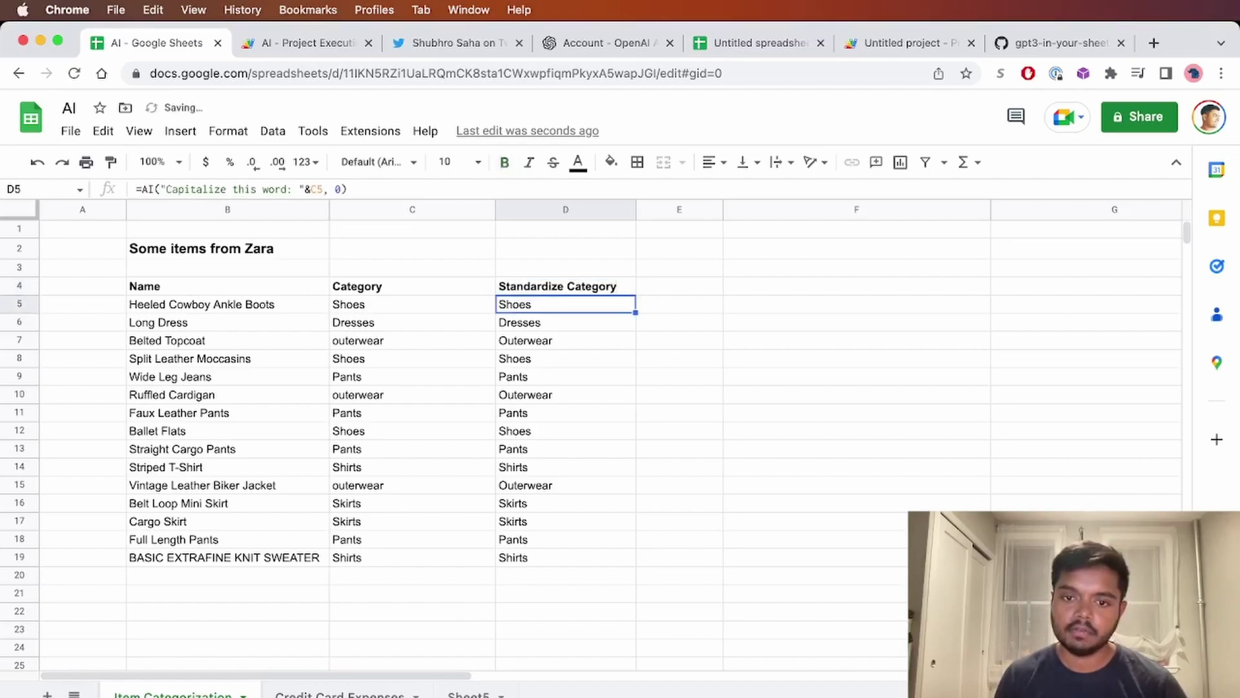
click(679, 286)
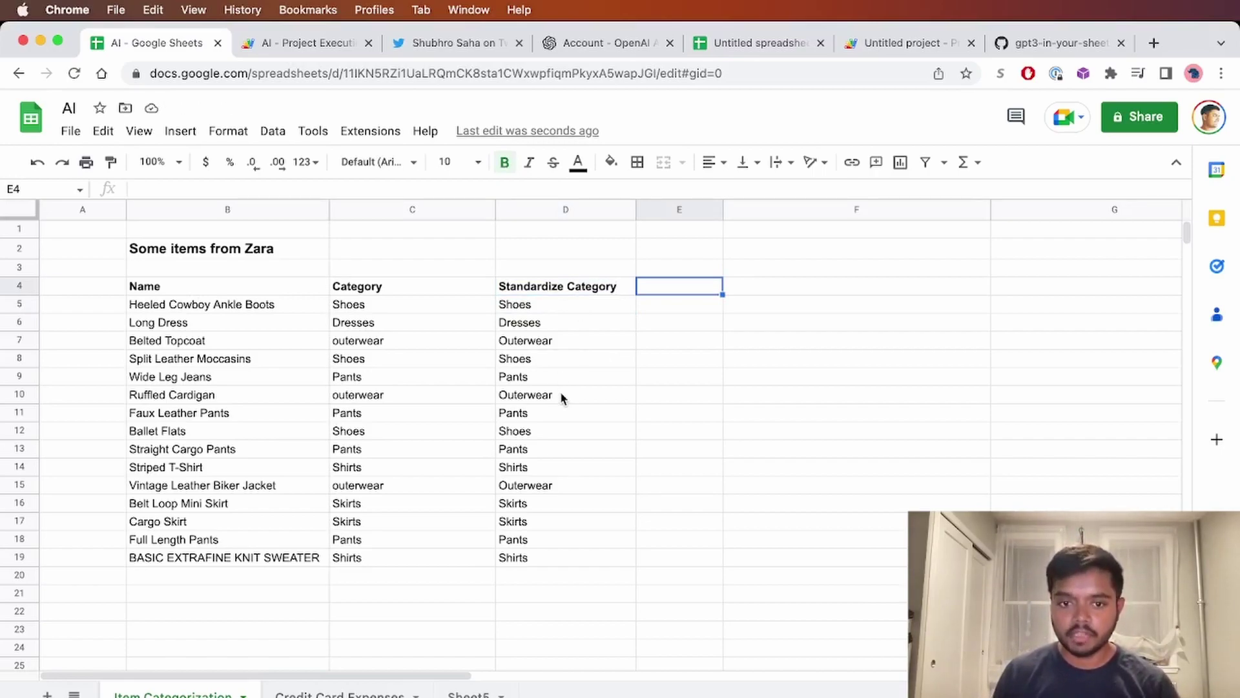
Step: Head column E with 'Facebook Ad Copy' in E4
text(Ad)
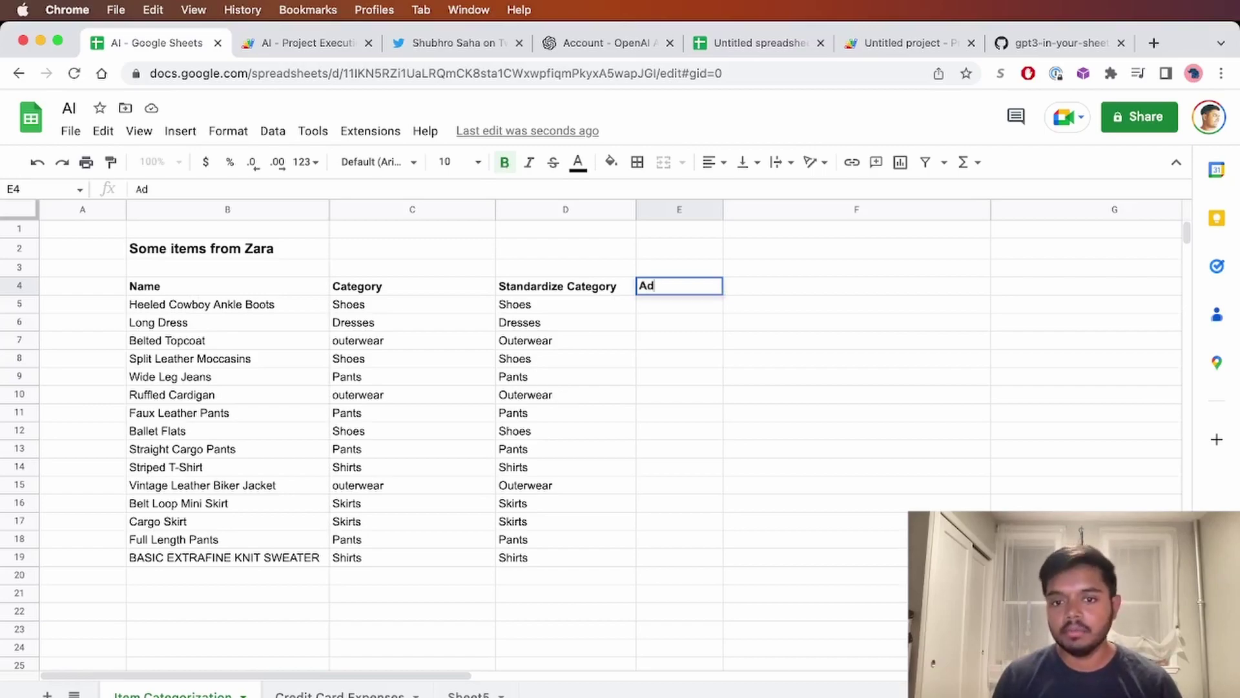
key(BackSpace)
key(BackSpace)
text(Facebook Ad Copy)
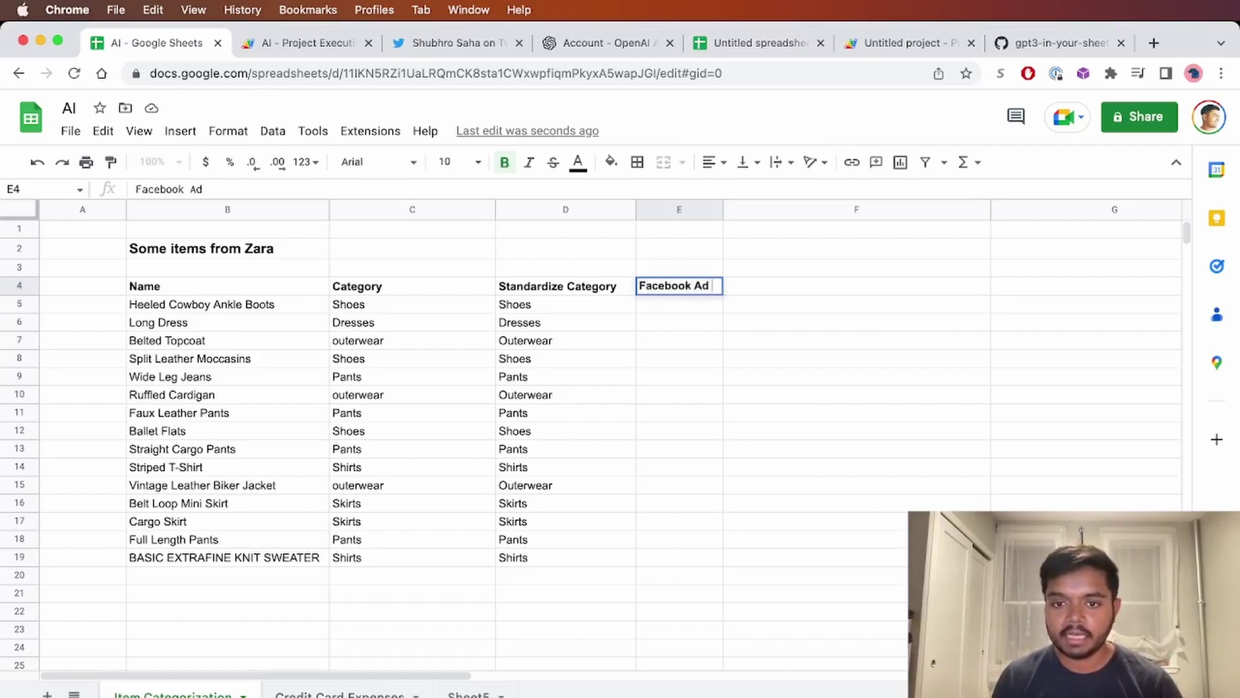
key(Return)
Step: Enter =AI("Write a creative ad ... aimed at Gen Z:"&B5,1) in E5
text(=AI()
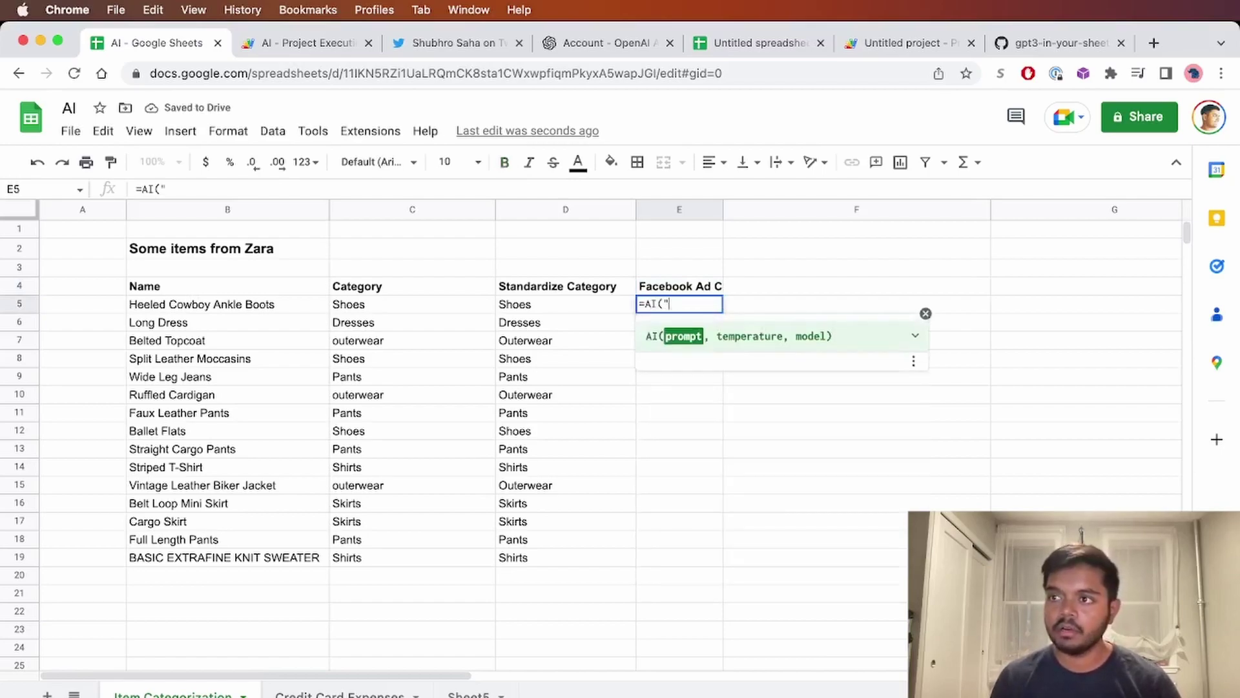
text("Write a creativ)
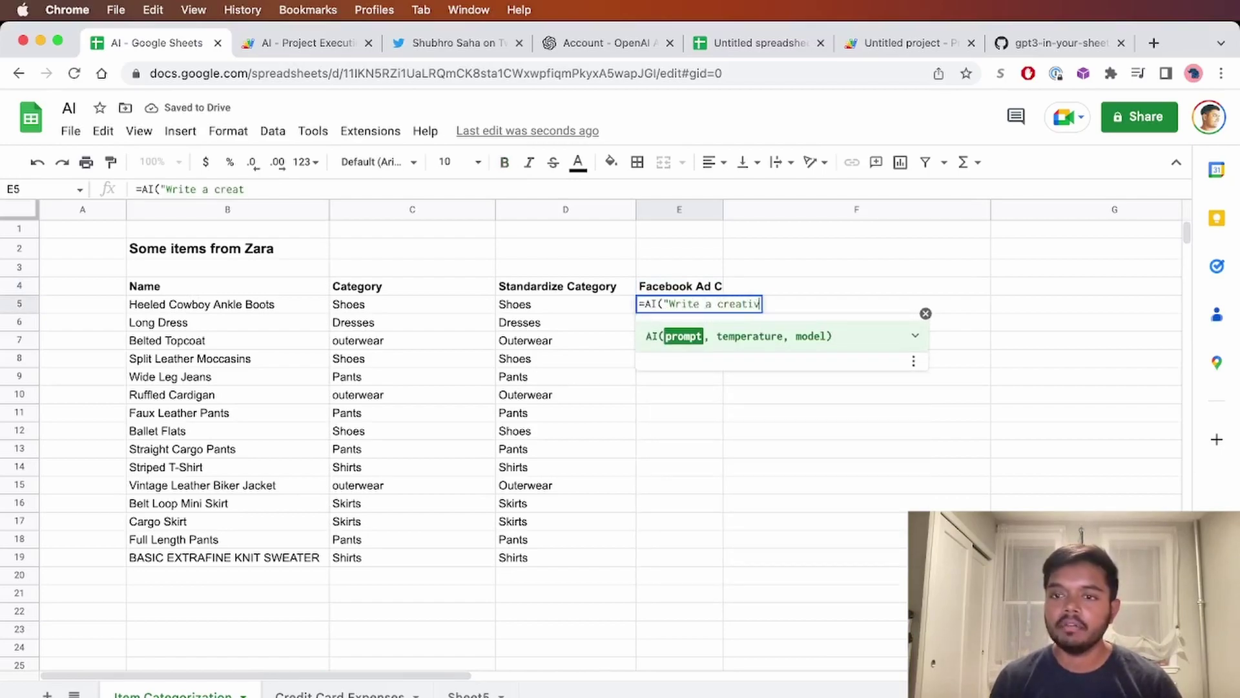
text(e ad for th)
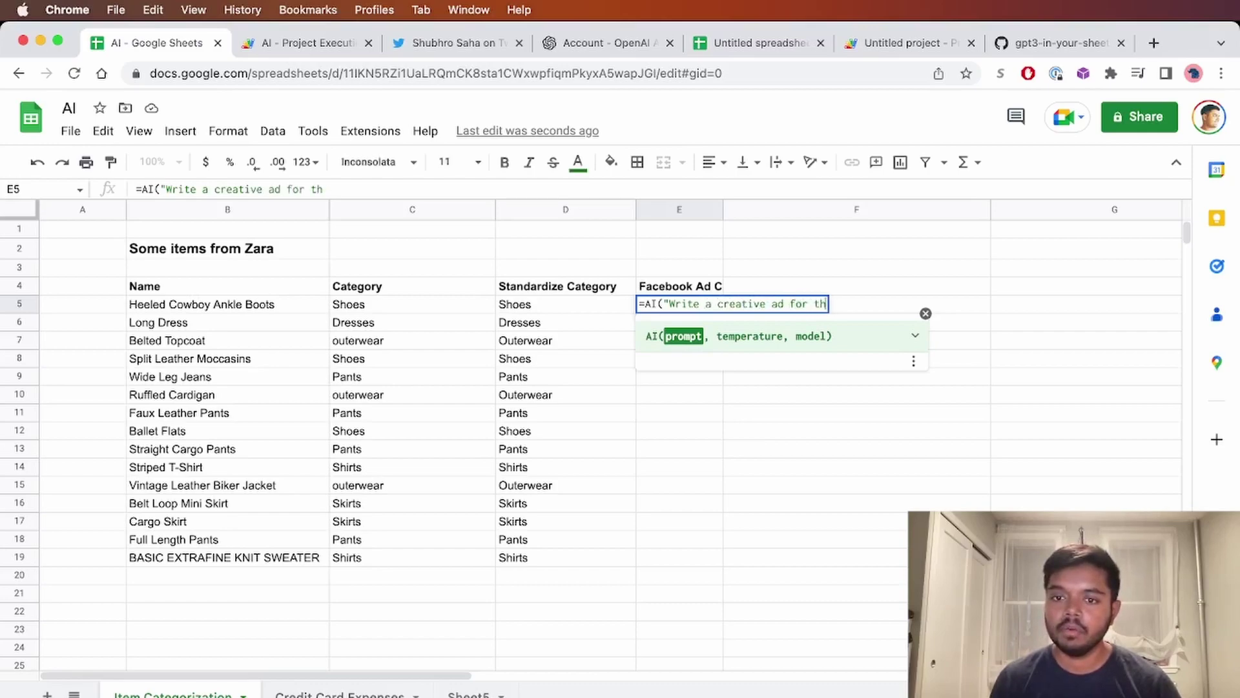
text(e following pr)
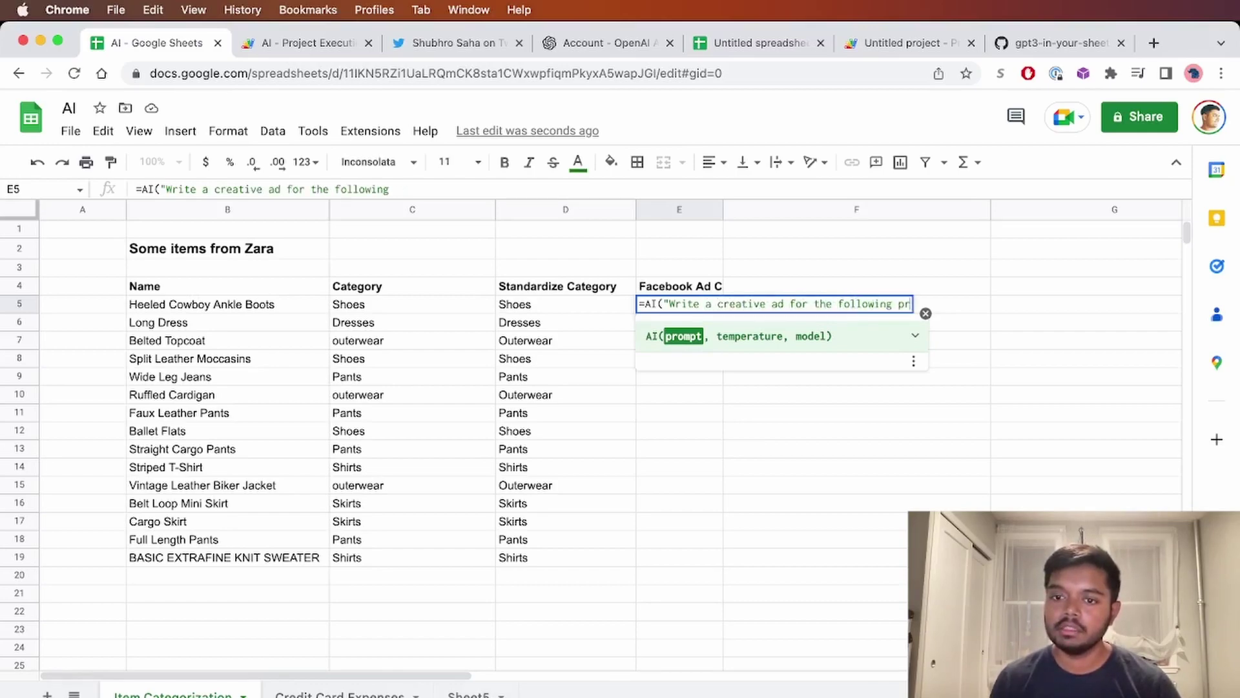
text(oduct to run on Faceb)
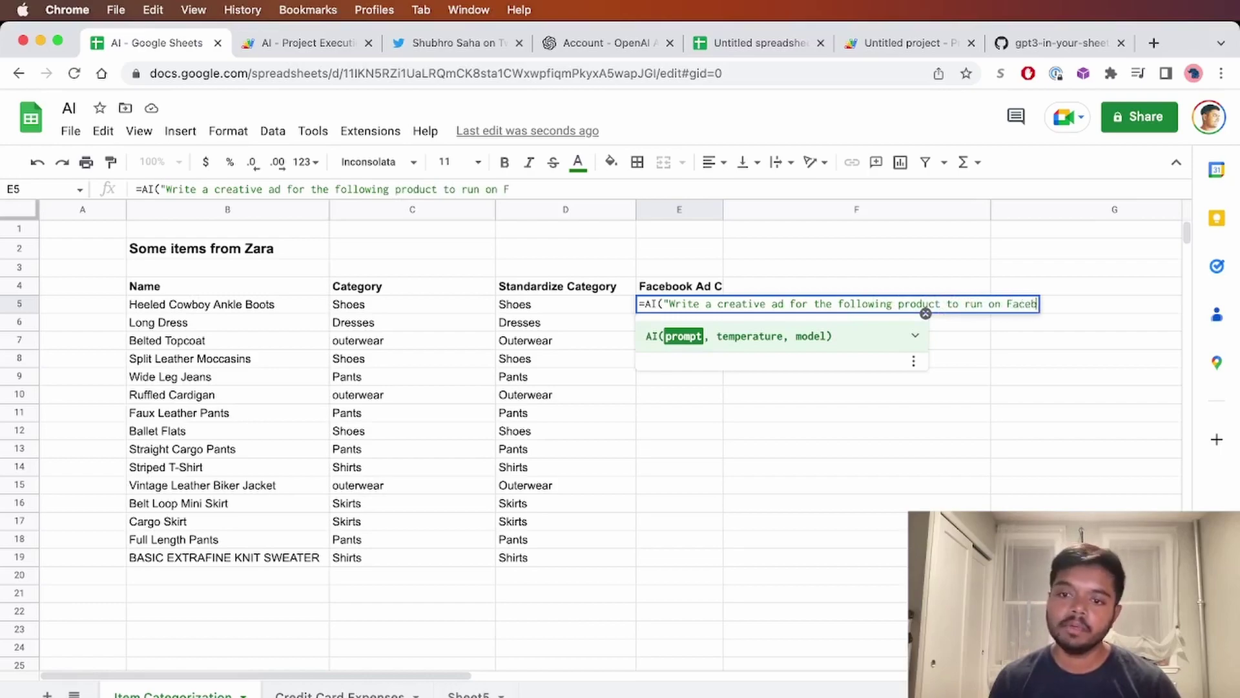
text(ook aimed at G)
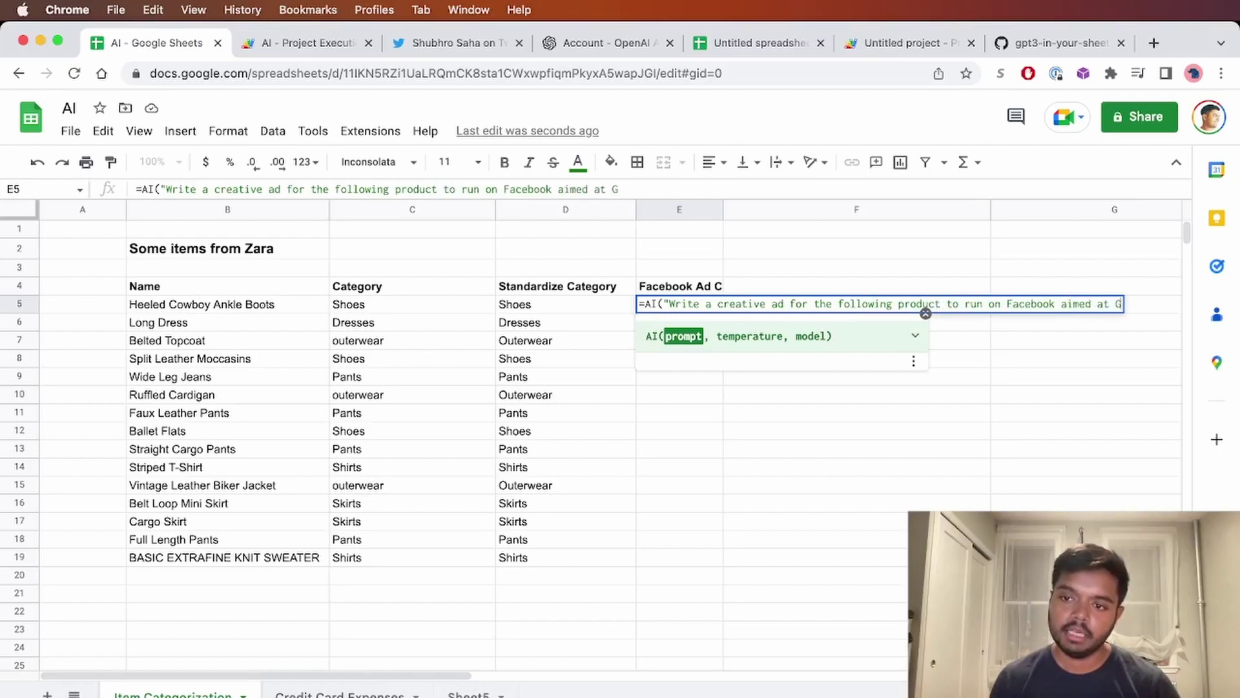
text(en Z:"&)
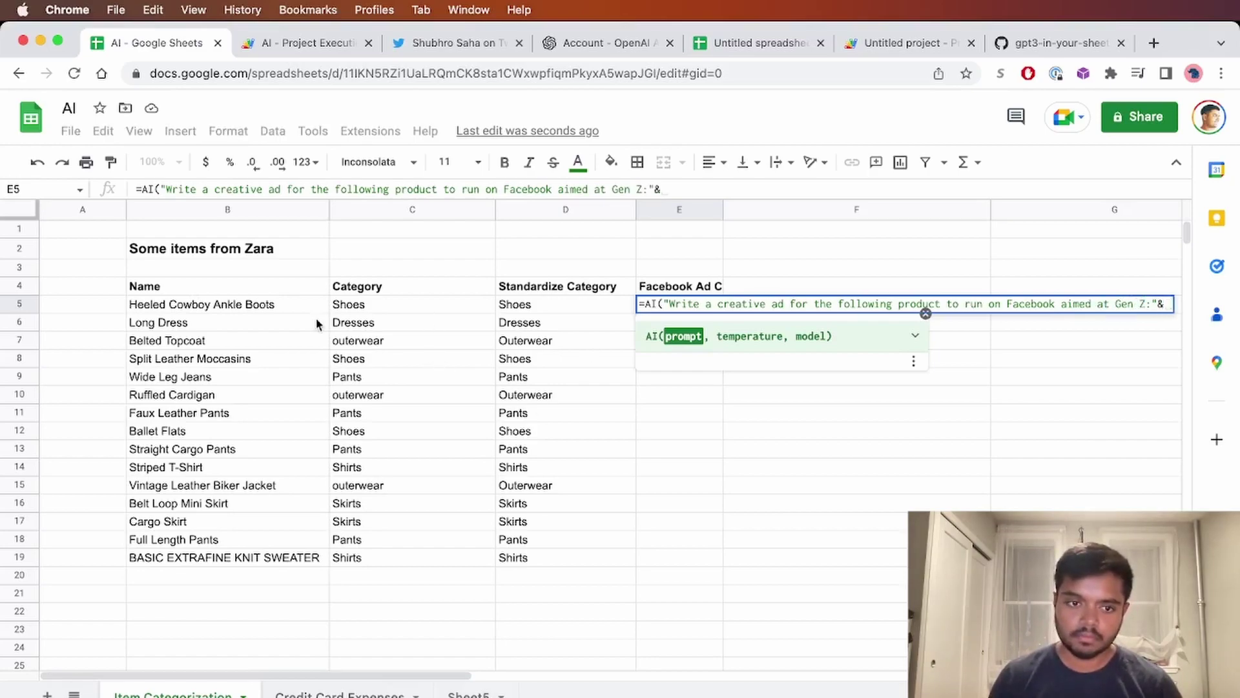
click(256, 306)
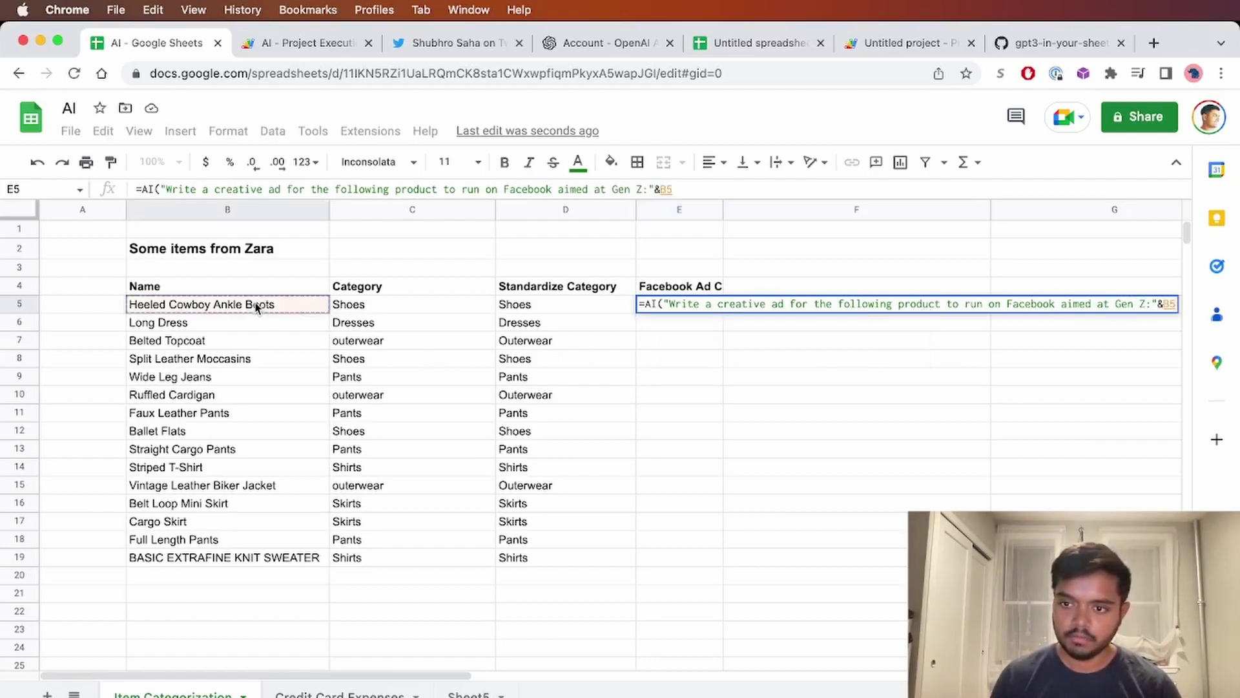
text(,)
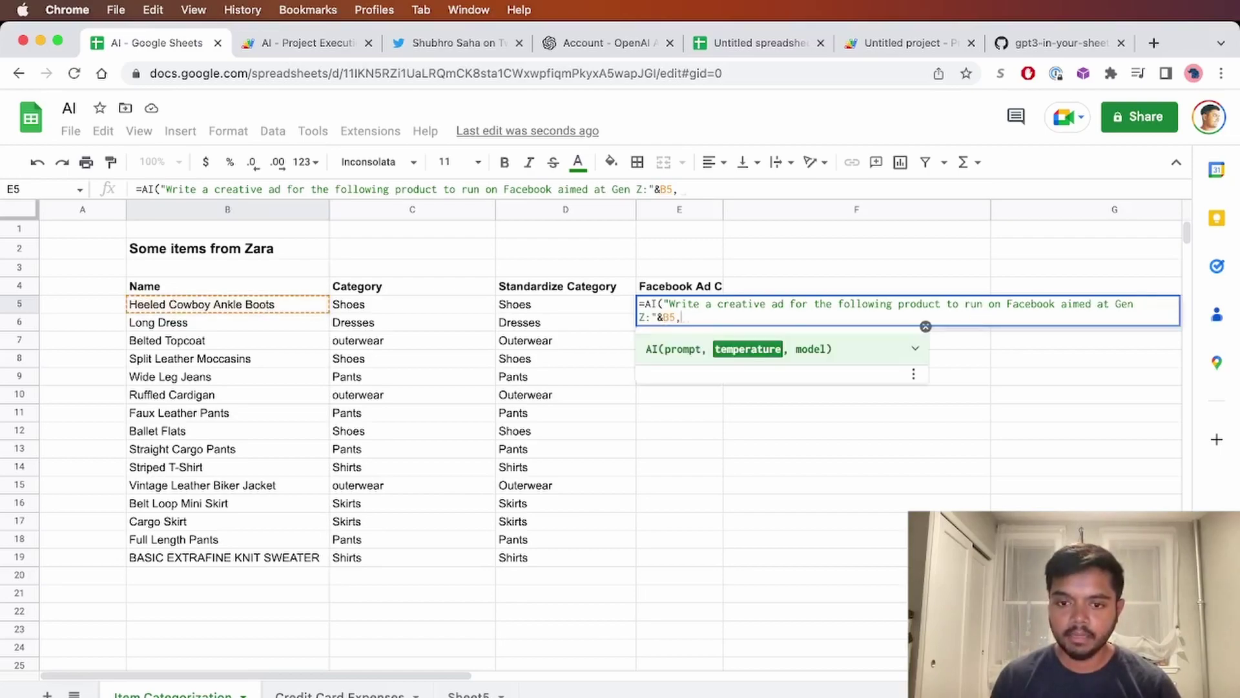
text(1)
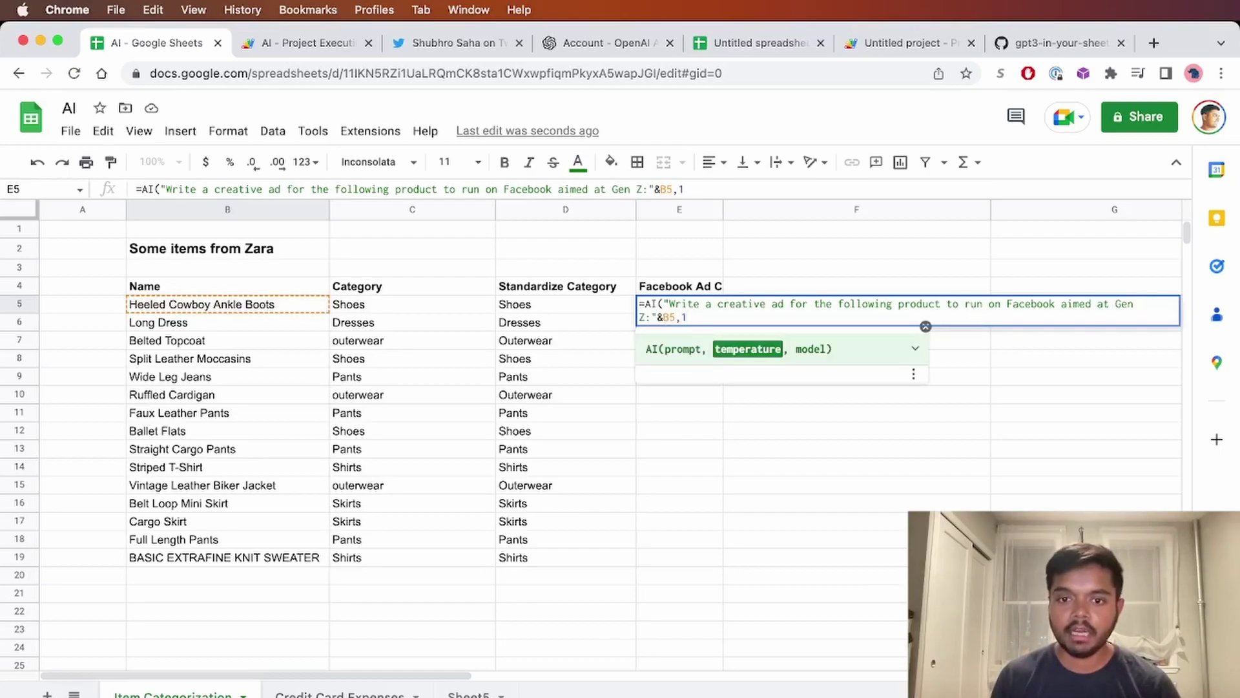
text())
click(689, 318)
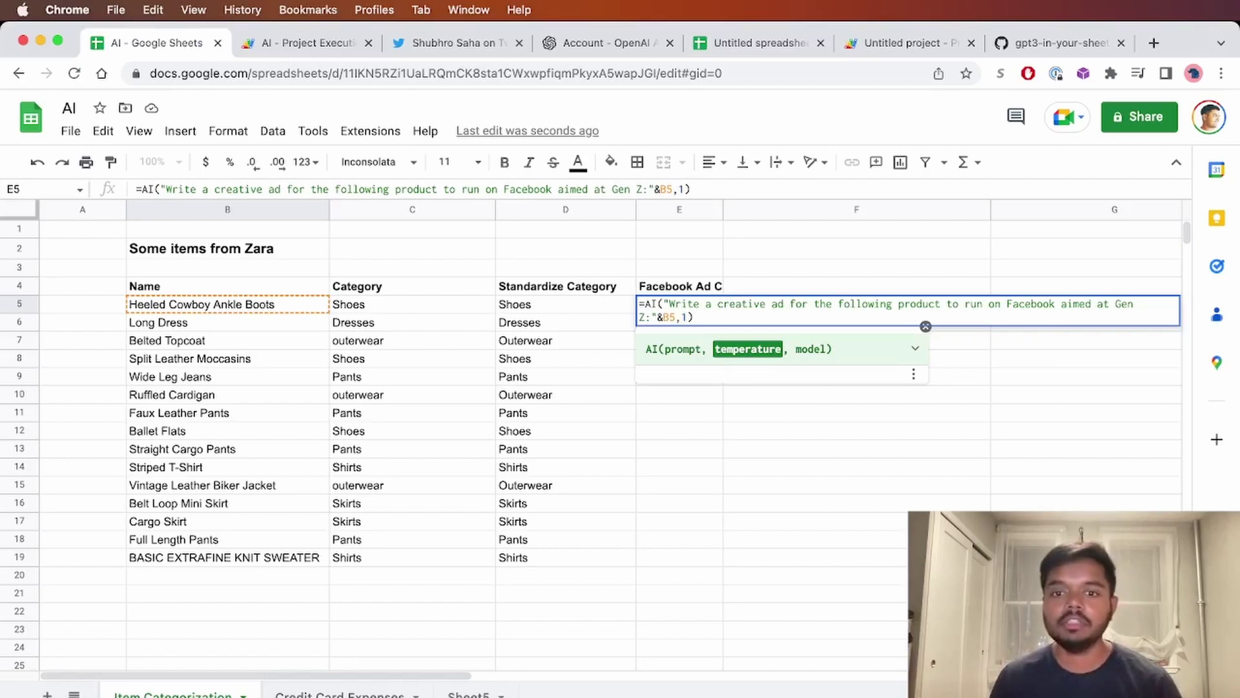
key(Right)
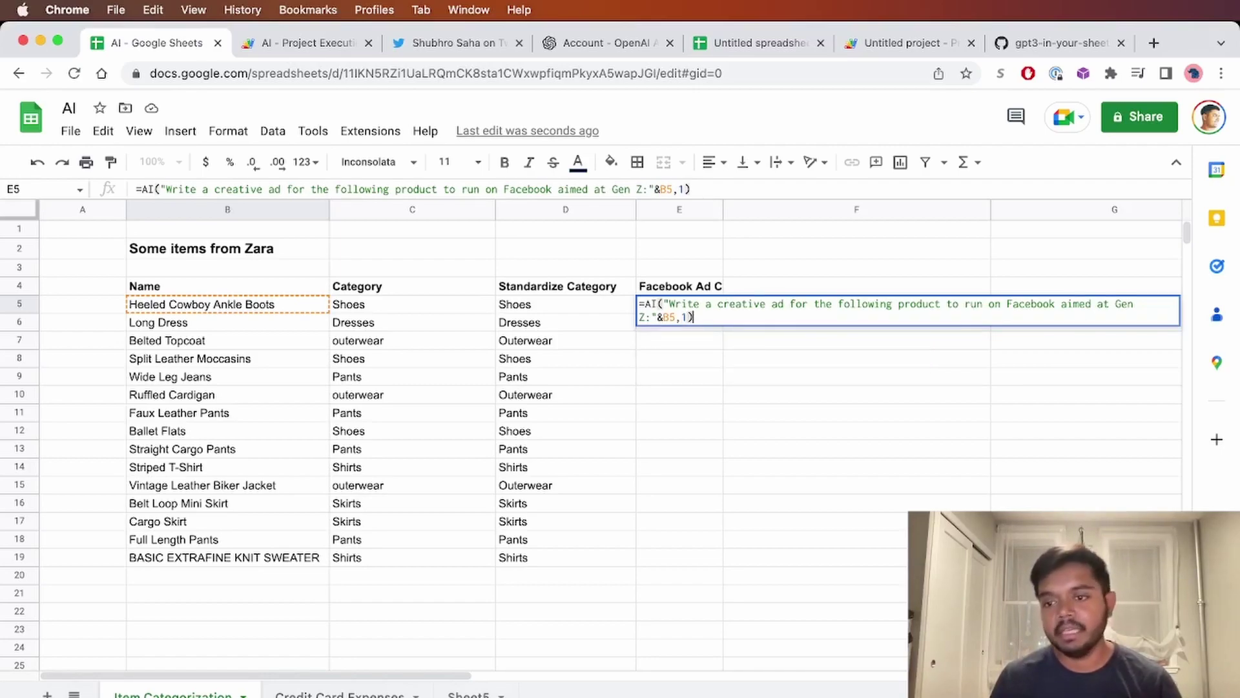
key(Return)
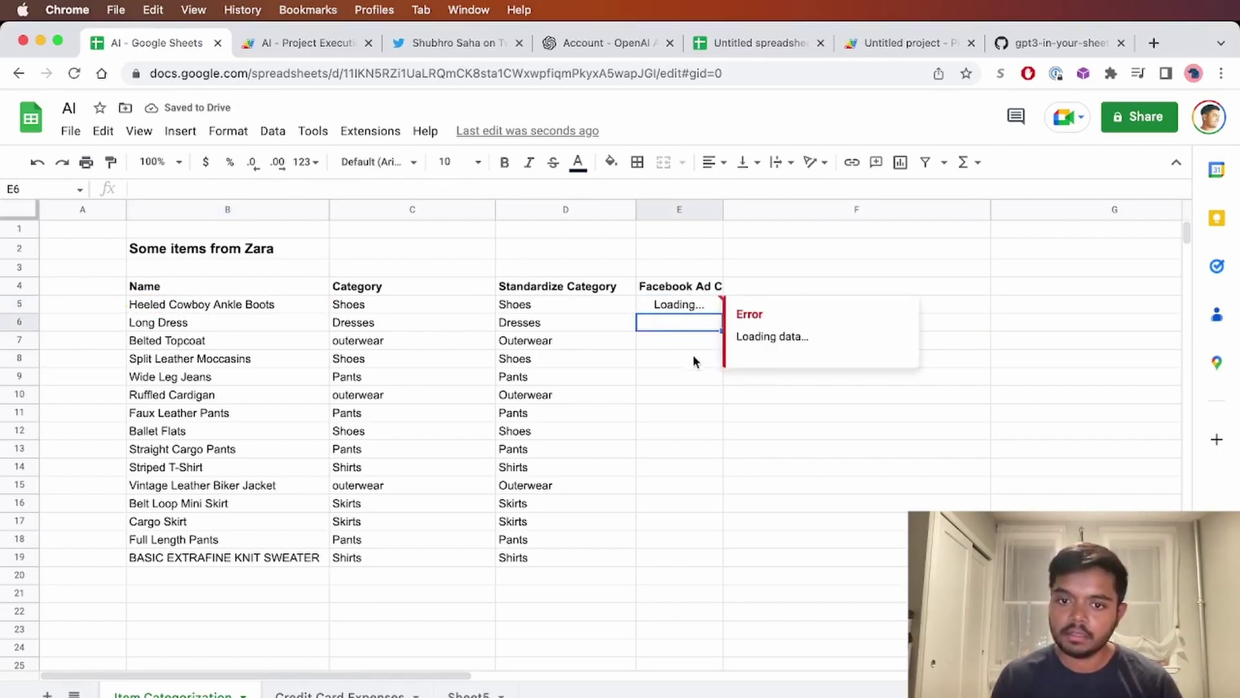
Step: Turn on text wrapping for E5 and widen column E so the ad fits
key(Up)
key(Up)
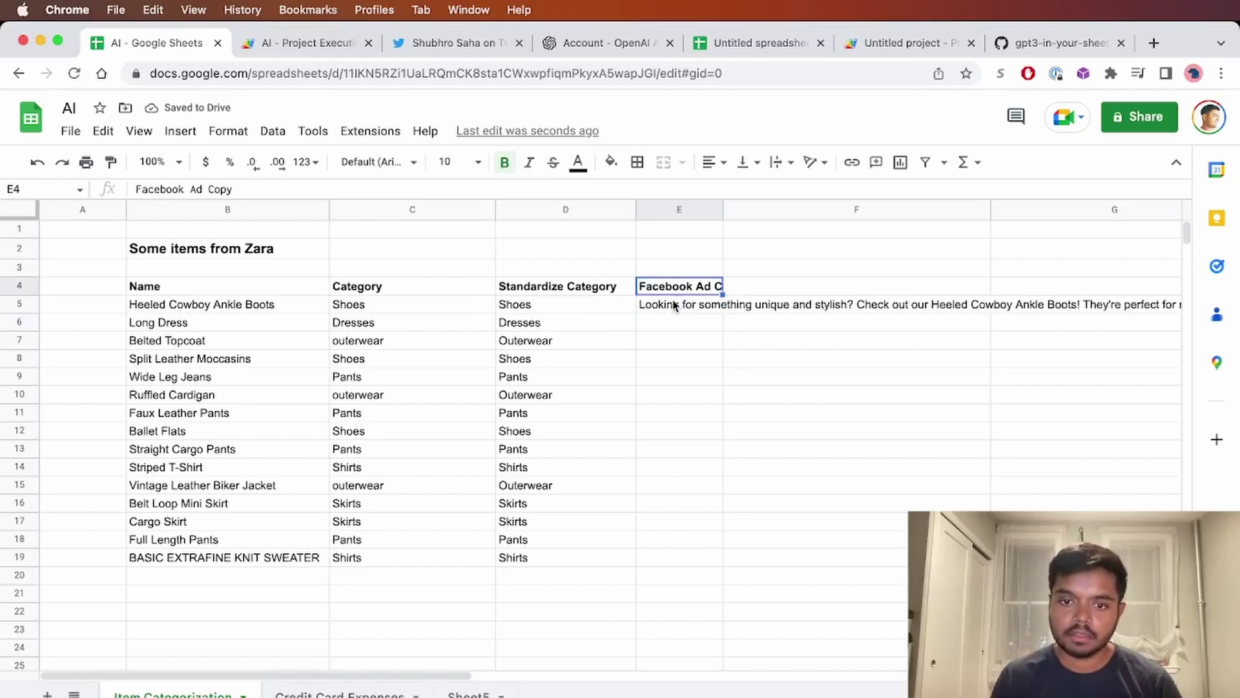
key(Down)
click(228, 131)
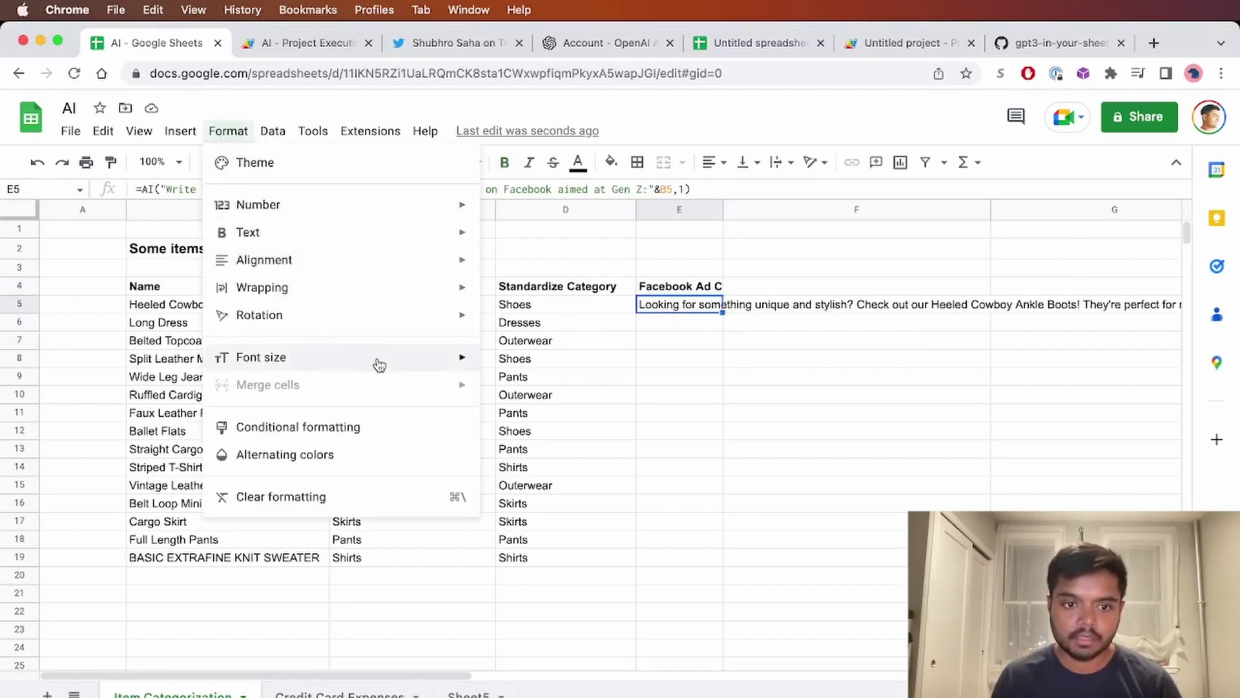
mouse_move(426, 286)
click(536, 325)
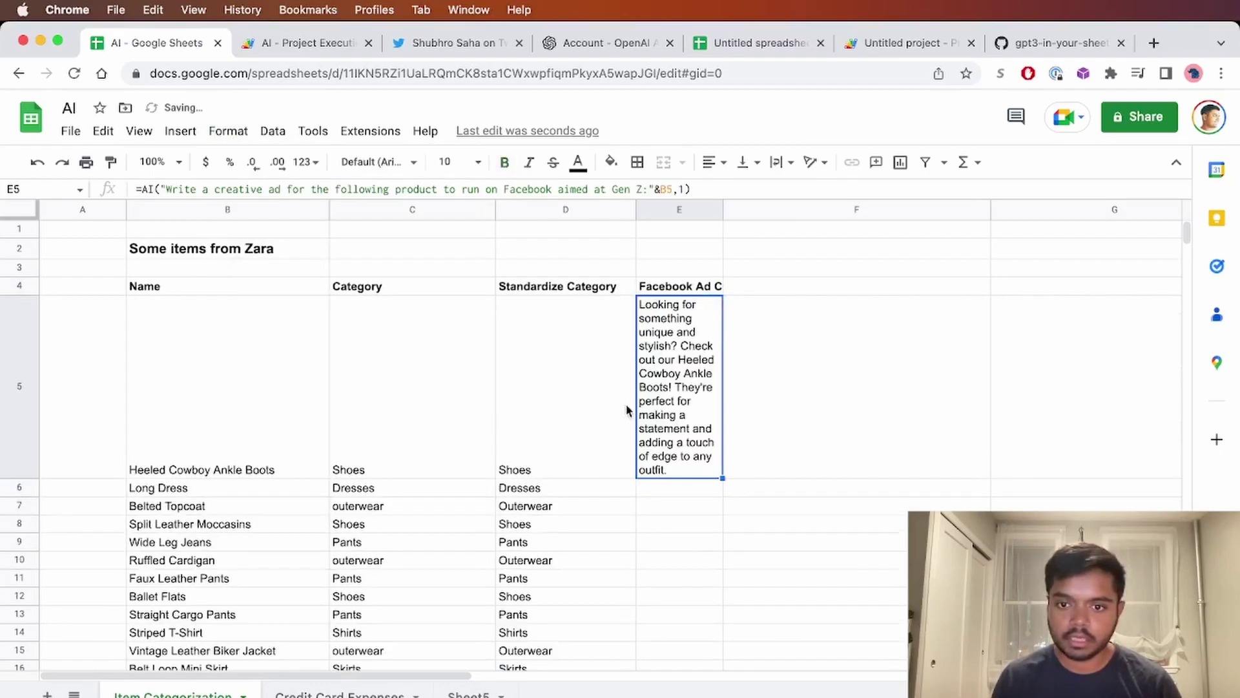
drag(723, 210, 889, 203)
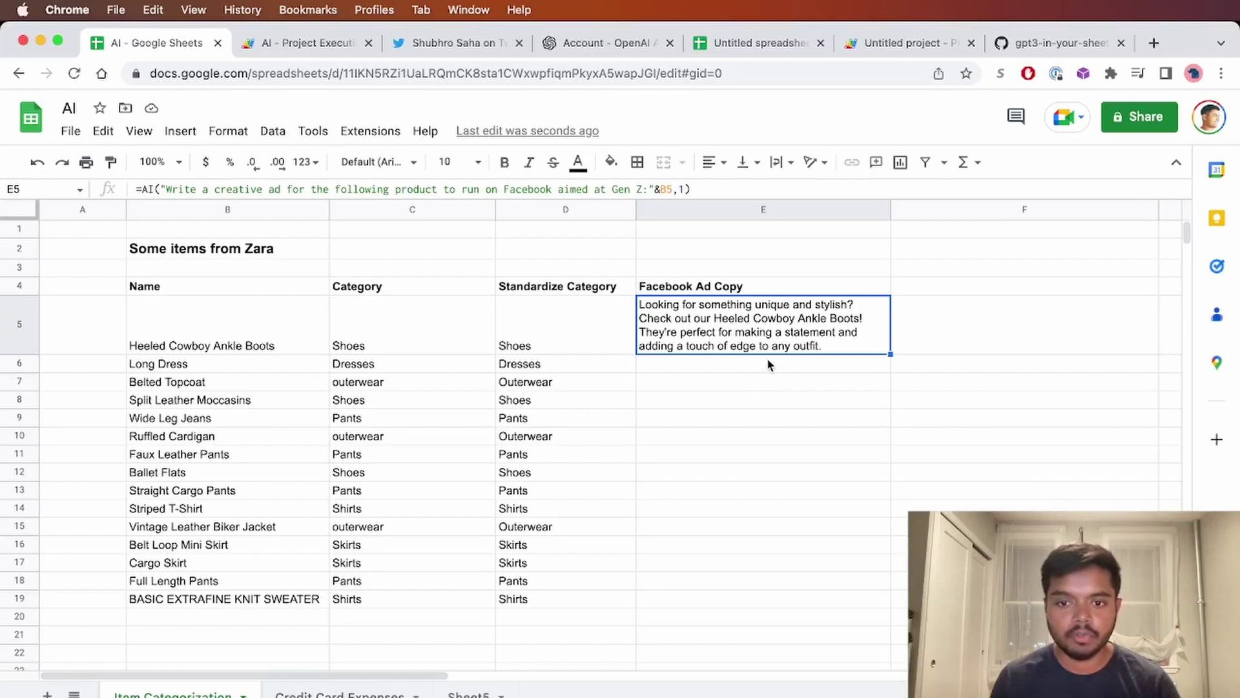
Step: Fill the ad formula down to E19, then switch to the Credit Card Expenses sheet
click(786, 367)
click(798, 349)
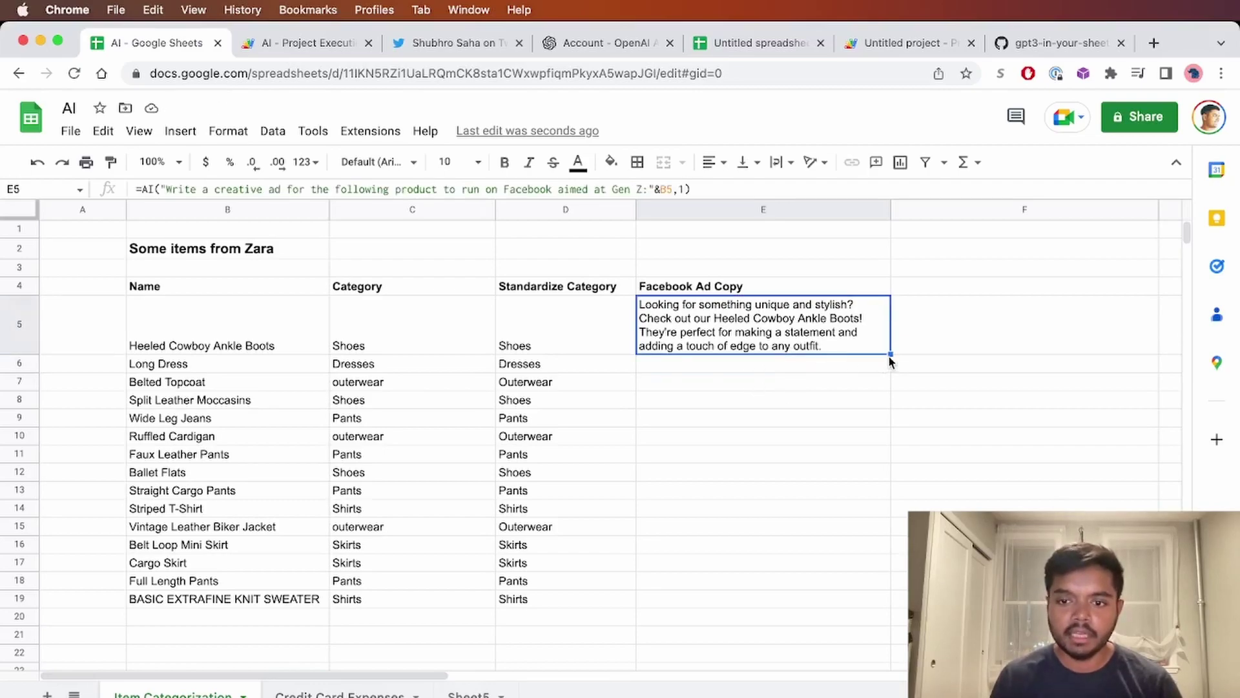
drag(890, 354, 840, 598)
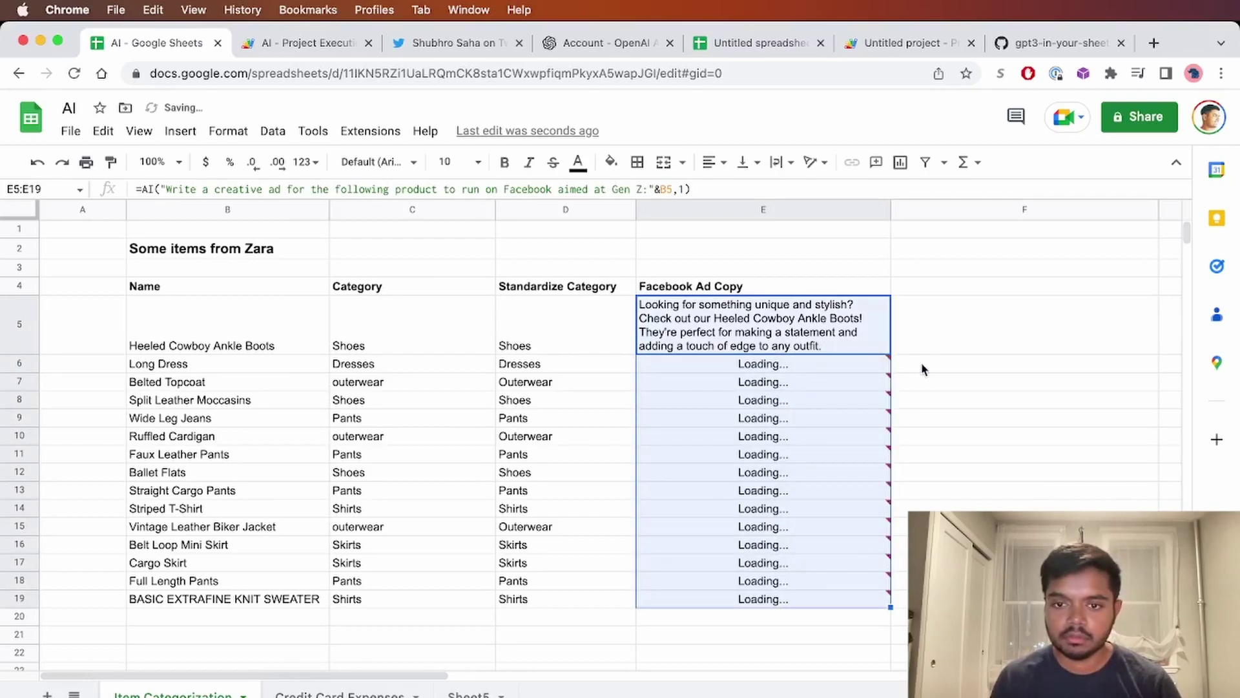
scroll(919, 367, down, 1)
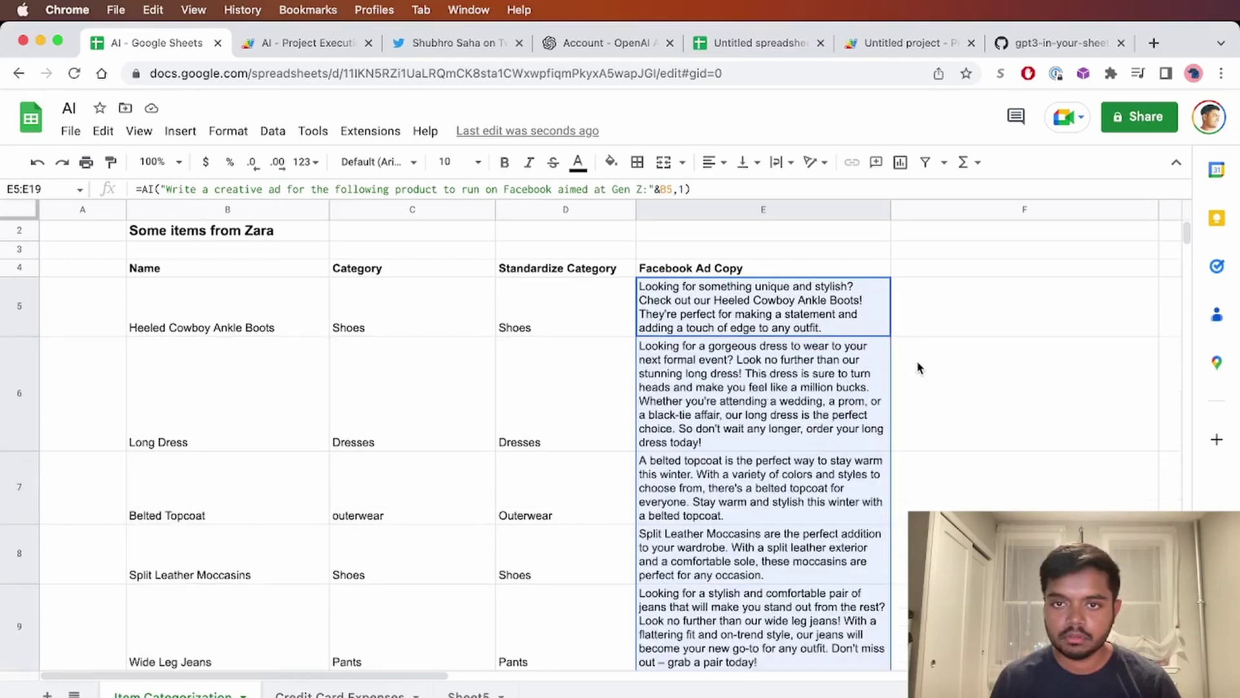
scroll(917, 366, down, 3)
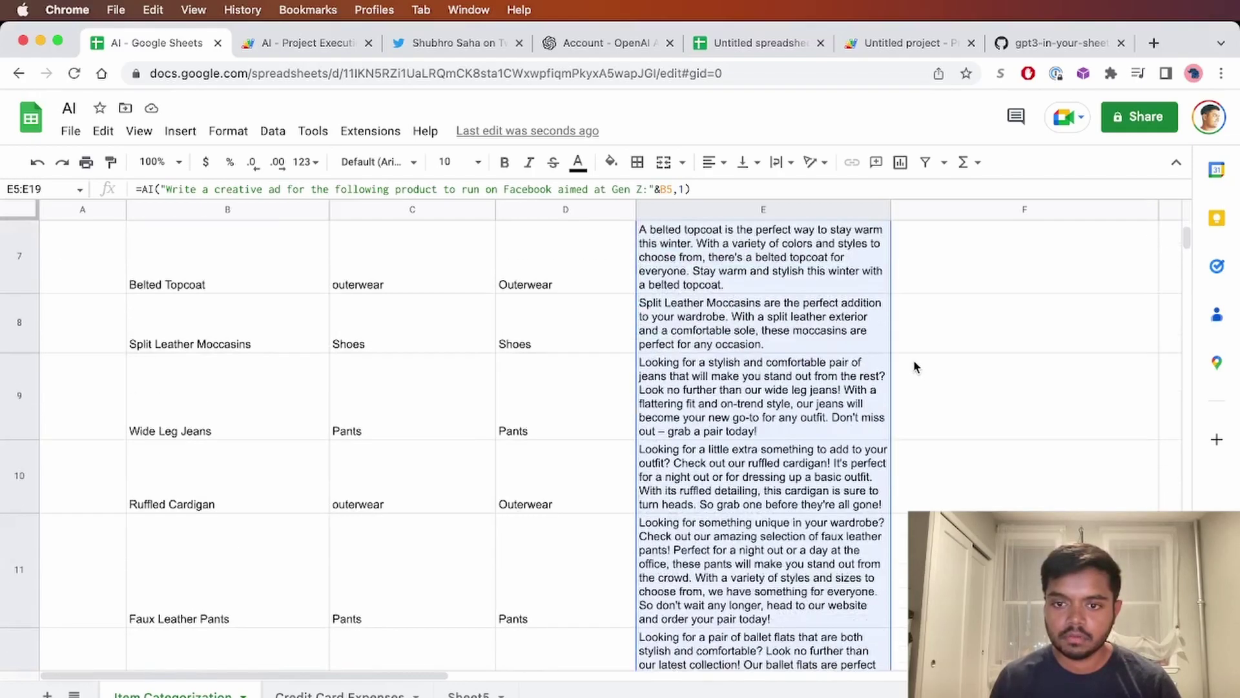
scroll(913, 359, down, 6)
click(339, 694)
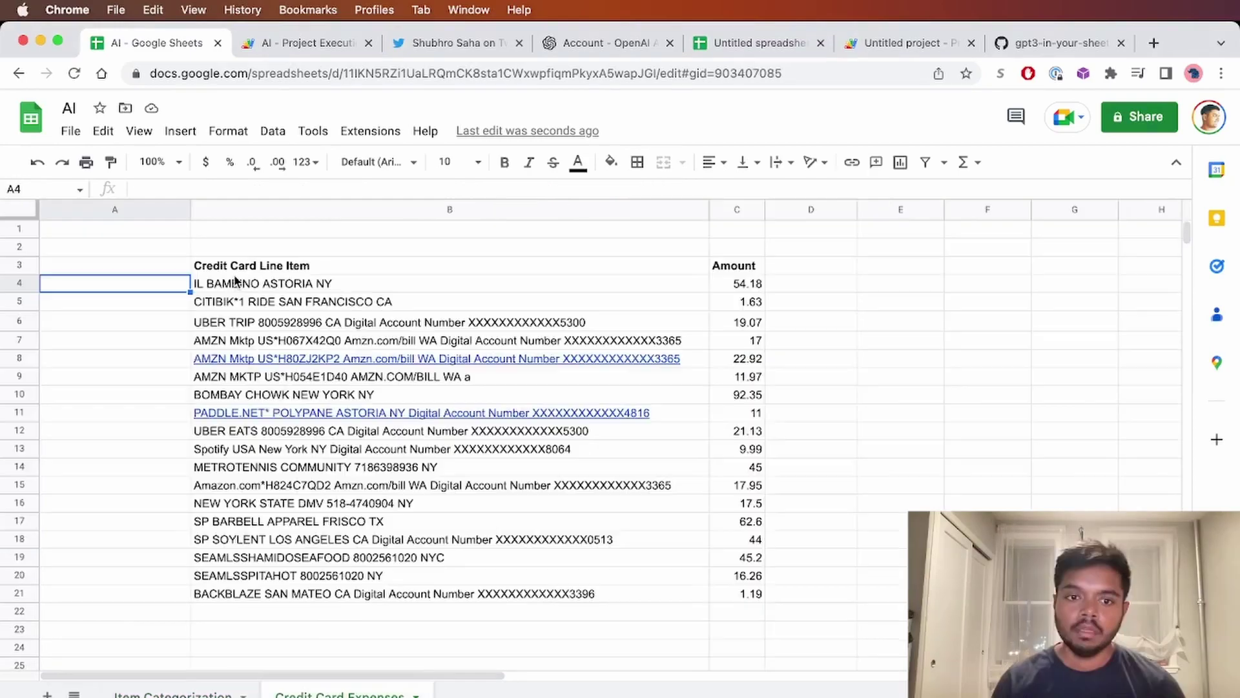
click(269, 282)
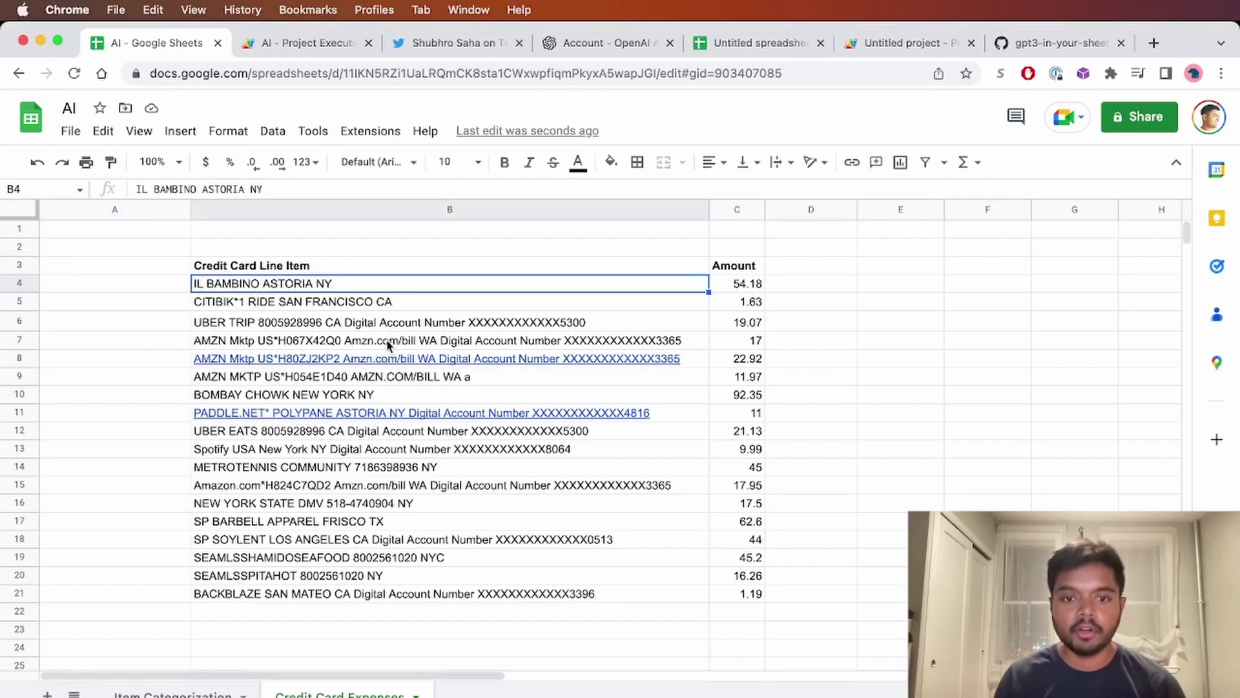
mouse_move(379, 338)
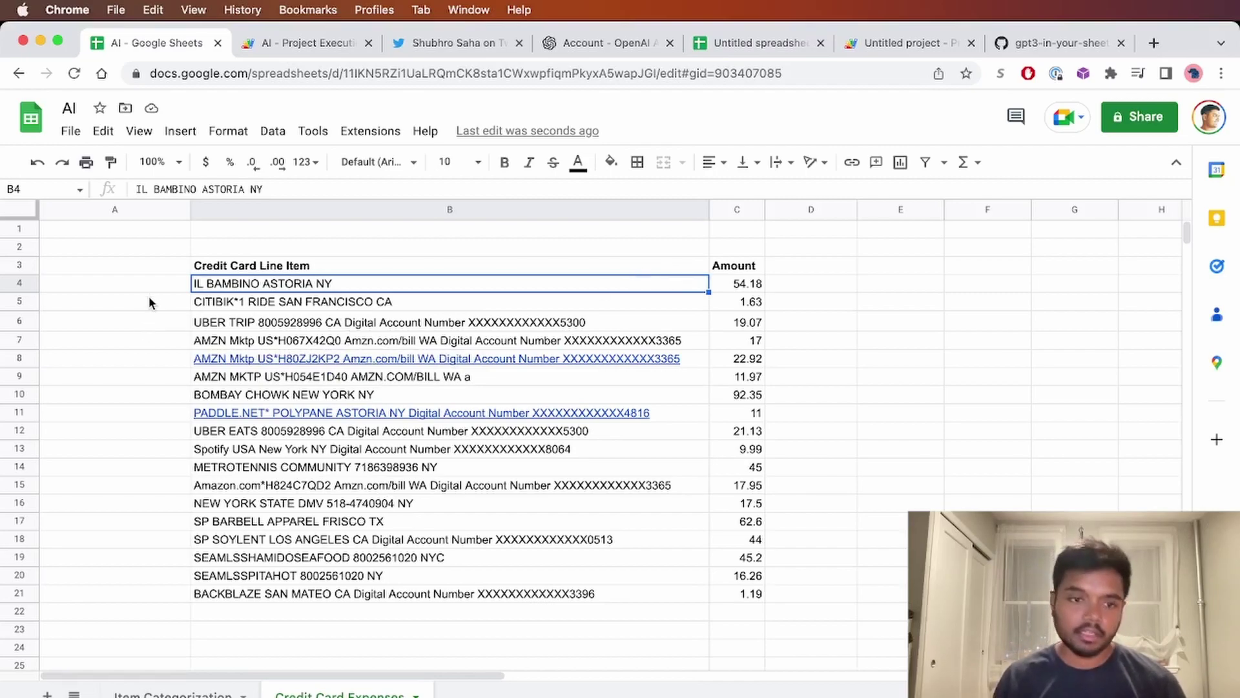
click(147, 267)
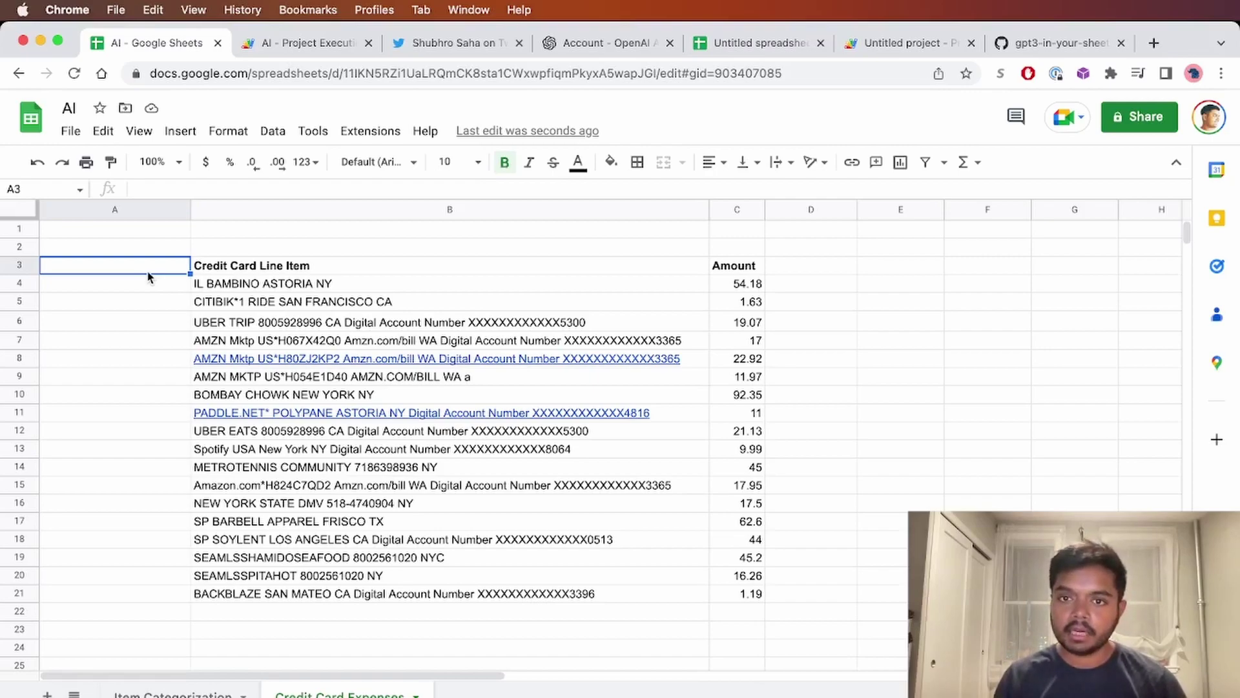
click(788, 288)
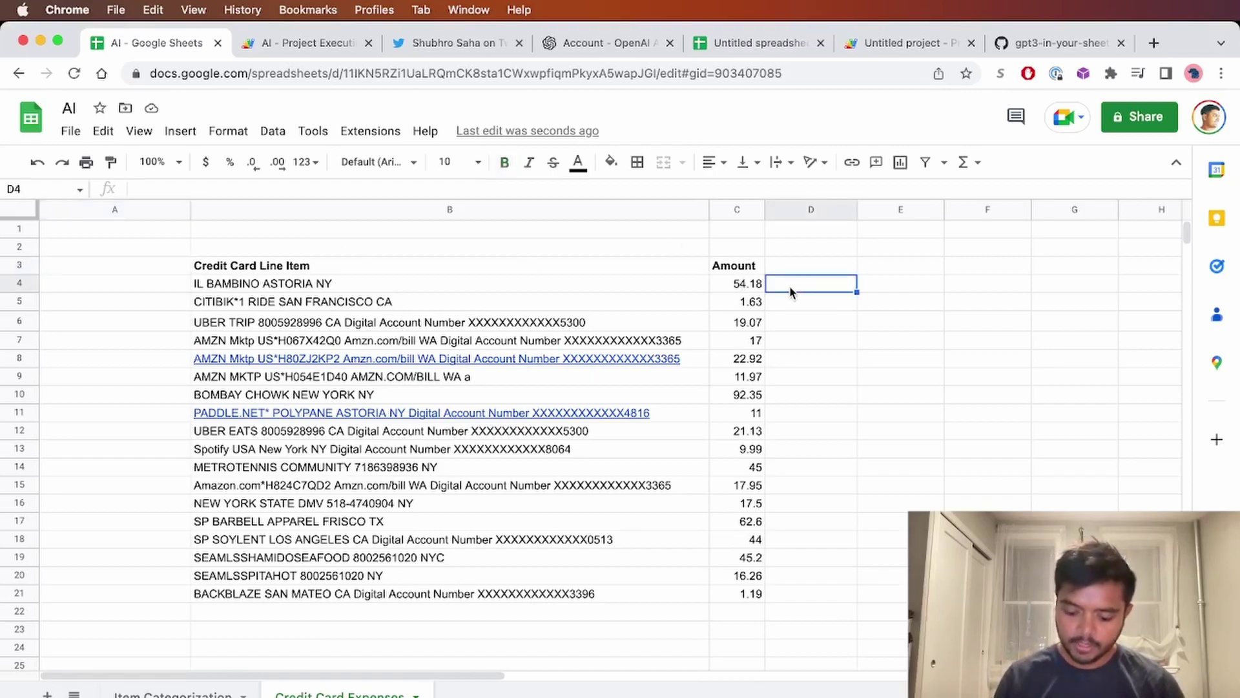
text(=CAT)
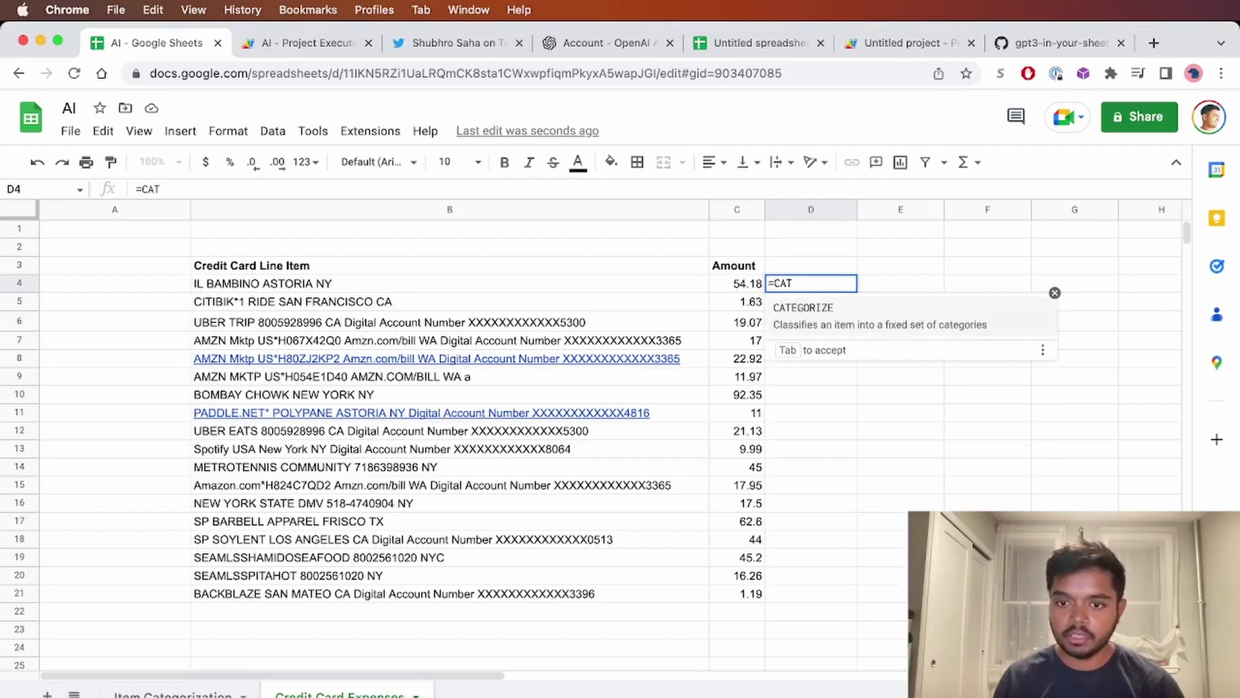
key(Tab)
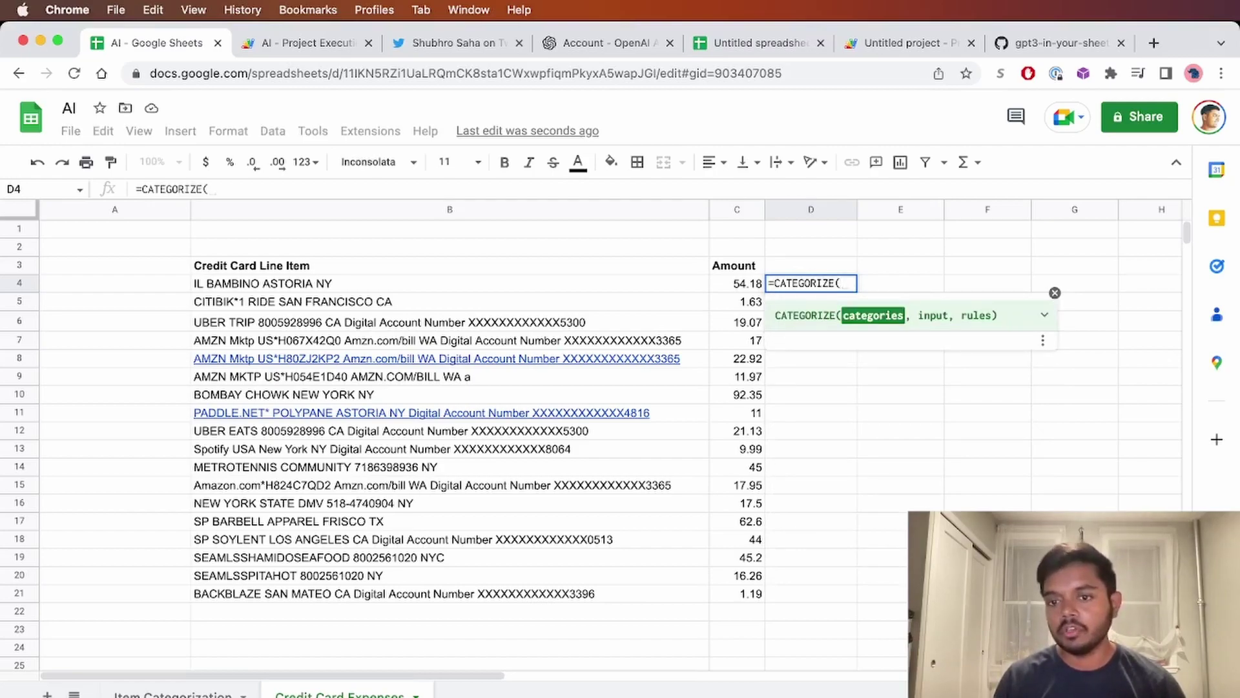
key(BackSpace)
key(BackSpace)
key(BackSpace)
key(BackSpace)
key(BackSpace)
key(BackSpace)
key(BackSpace)
key(BackSpace)
key(BackSpace)
key(BackSpace)
key(BackSpace)
key(BackSpace)
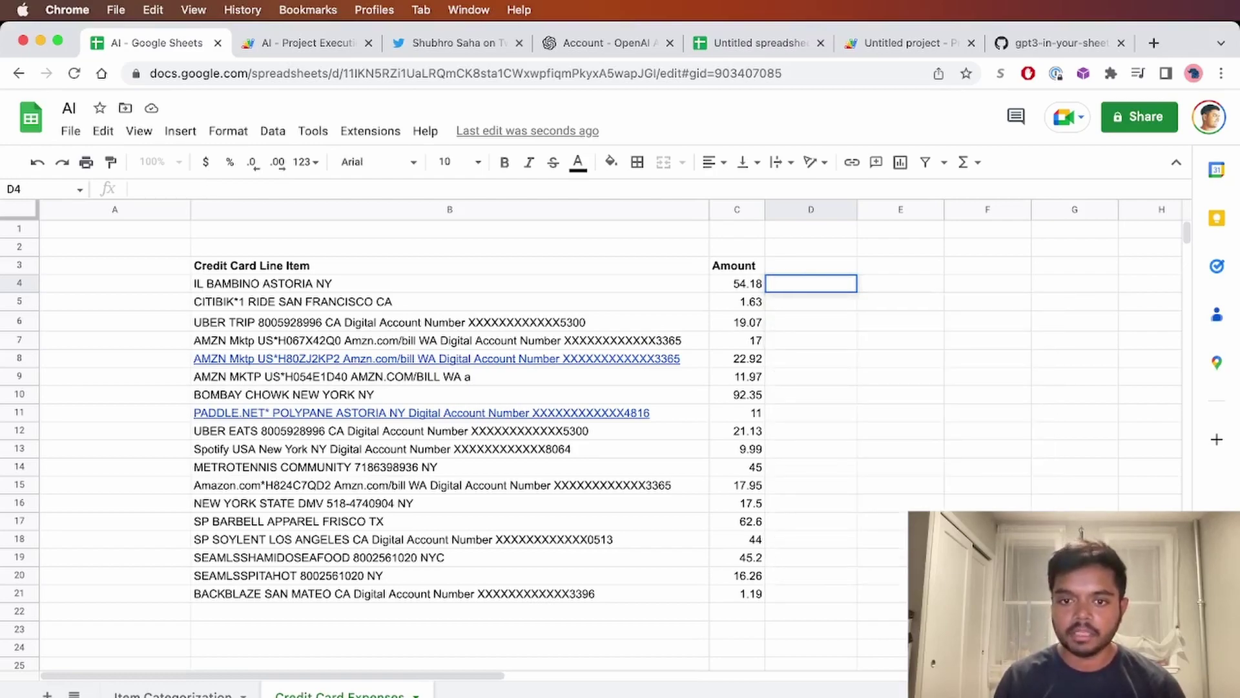
Step: Type the header 'Categories' in A3 and 'Food' in A5
click(131, 260)
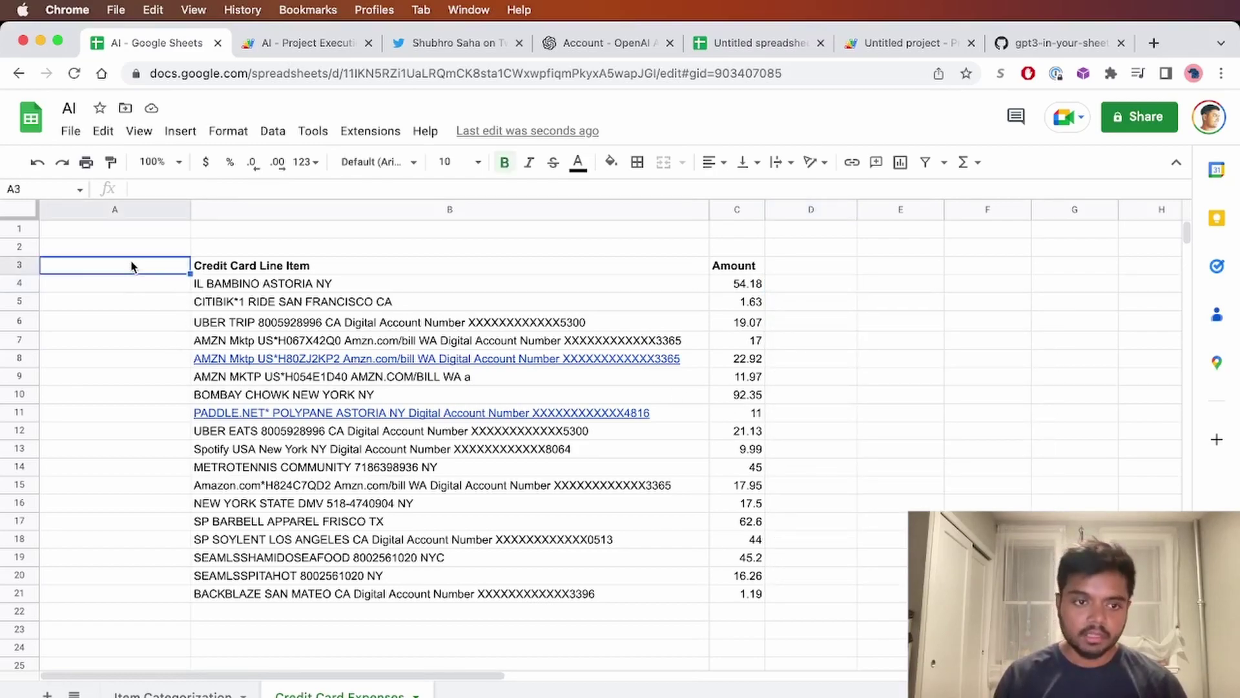
text(Categories)
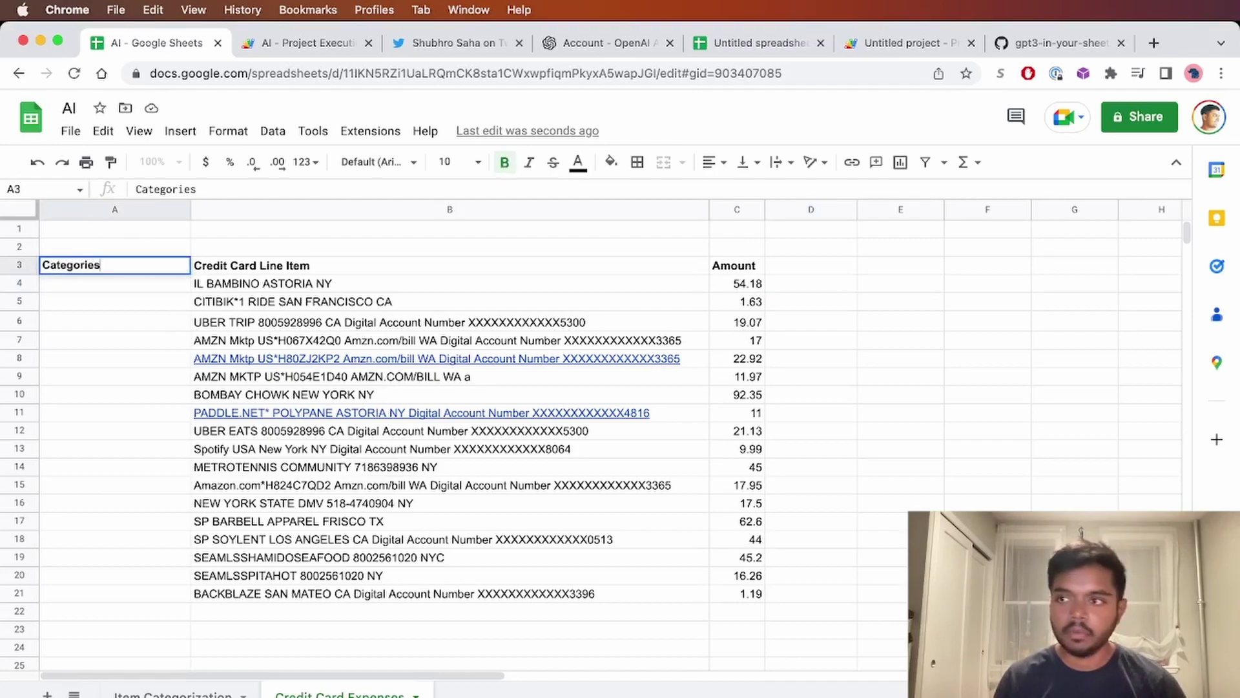
key(Return)
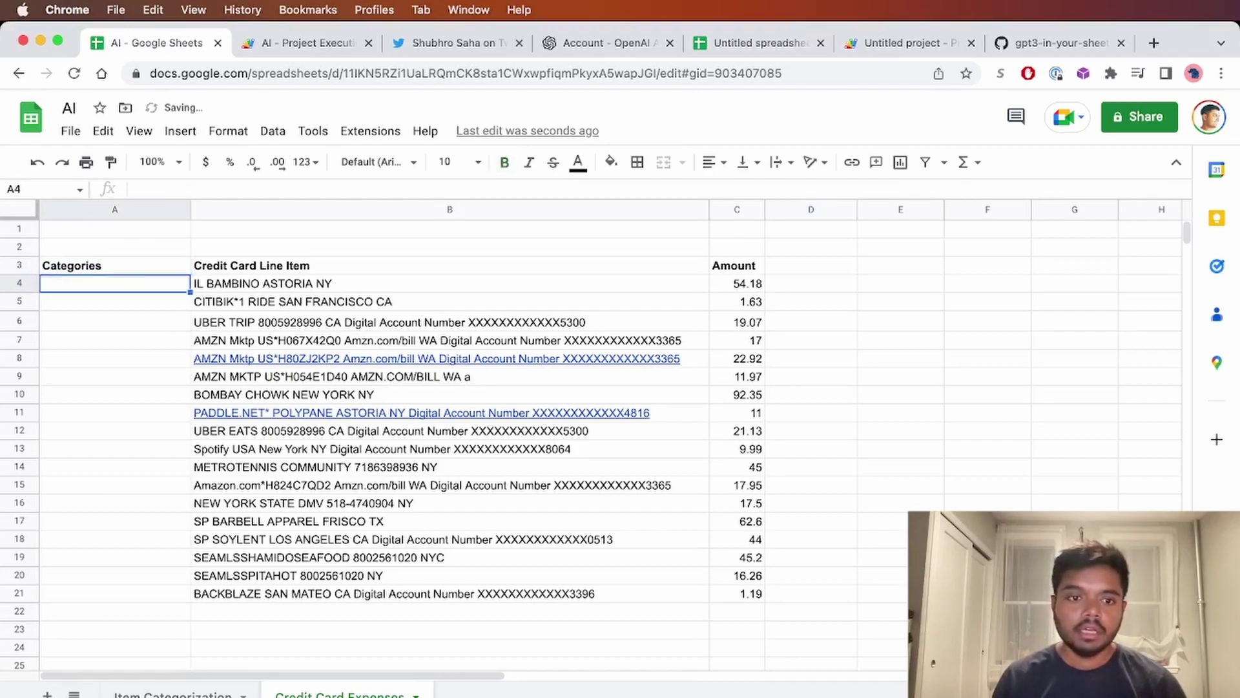
click(115, 301)
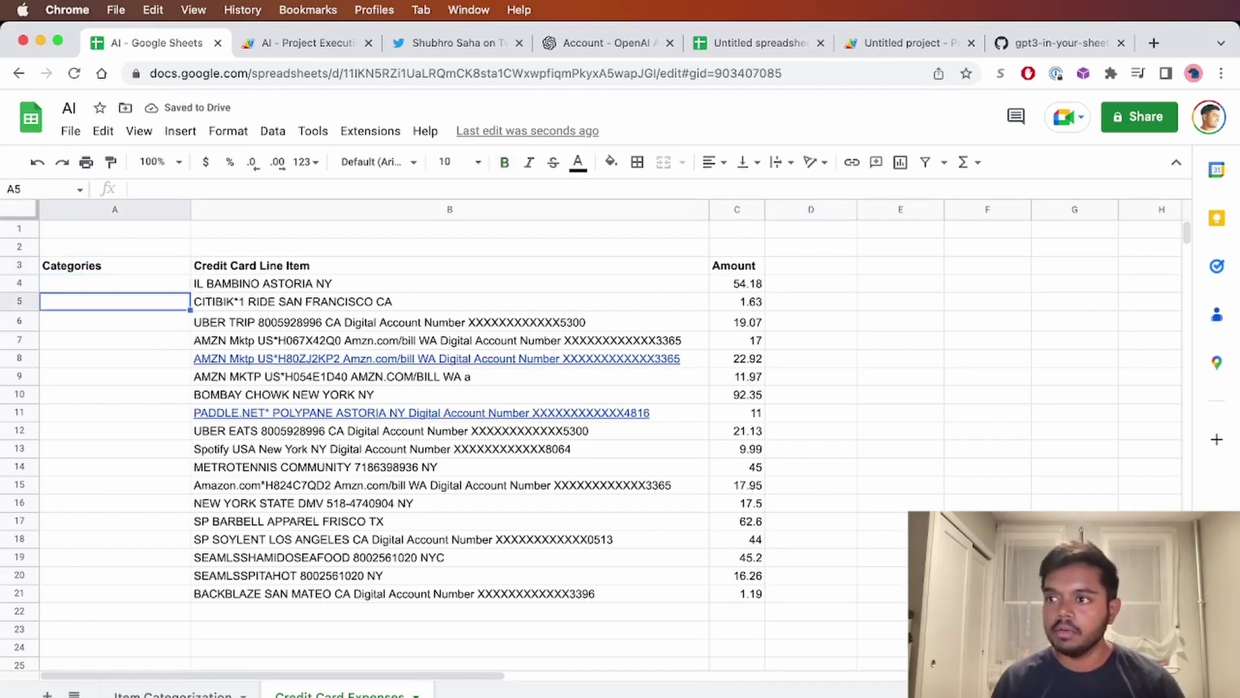
text(Food)
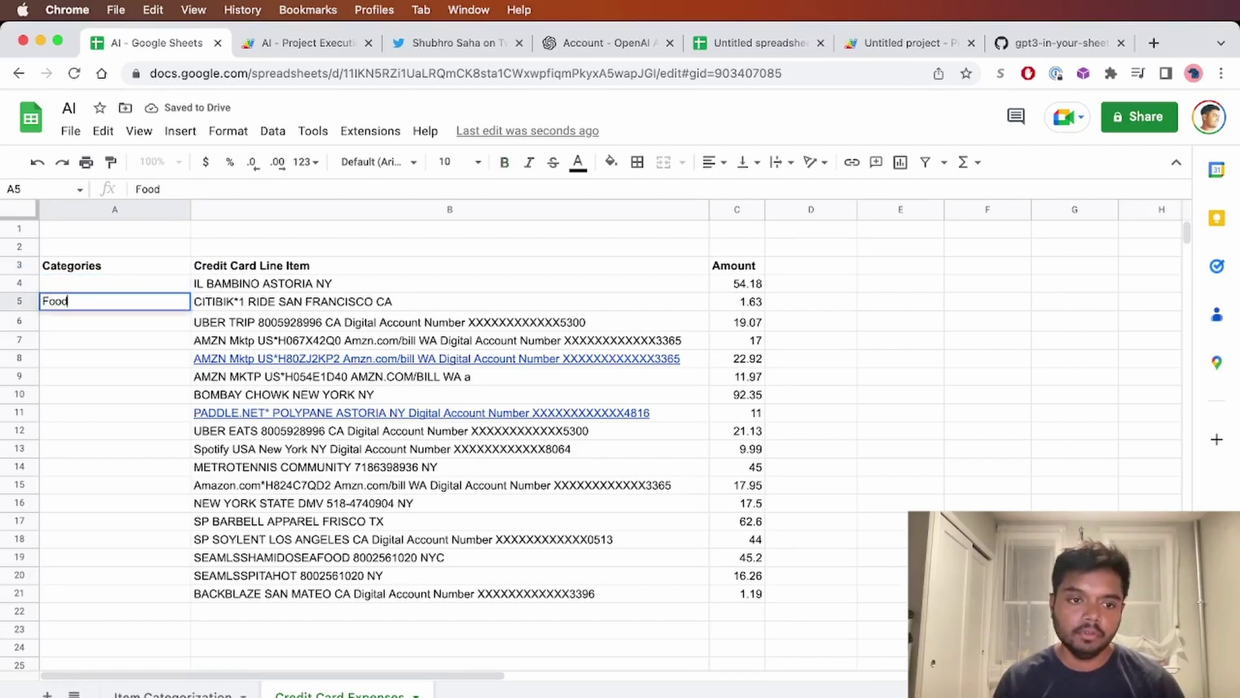
key(Return)
Step: Add Transportation, Clothing, Groceries and Sports in A6:A9
text(Transport)
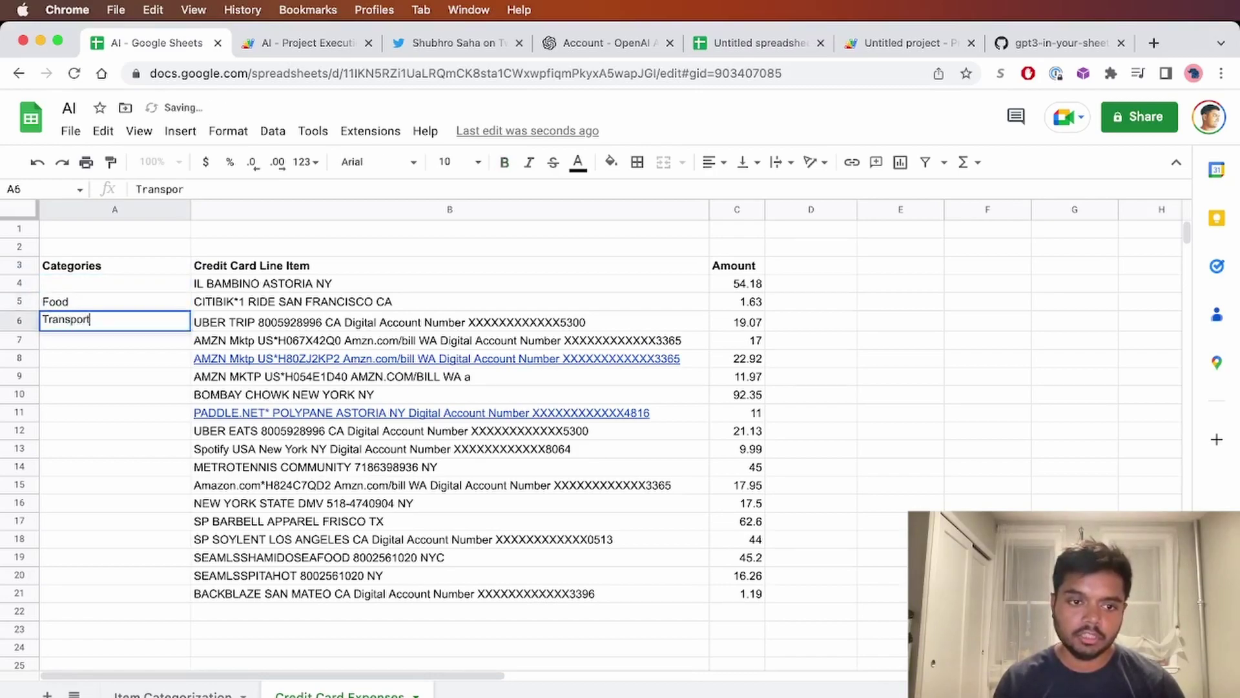
text(ation)
key(Return)
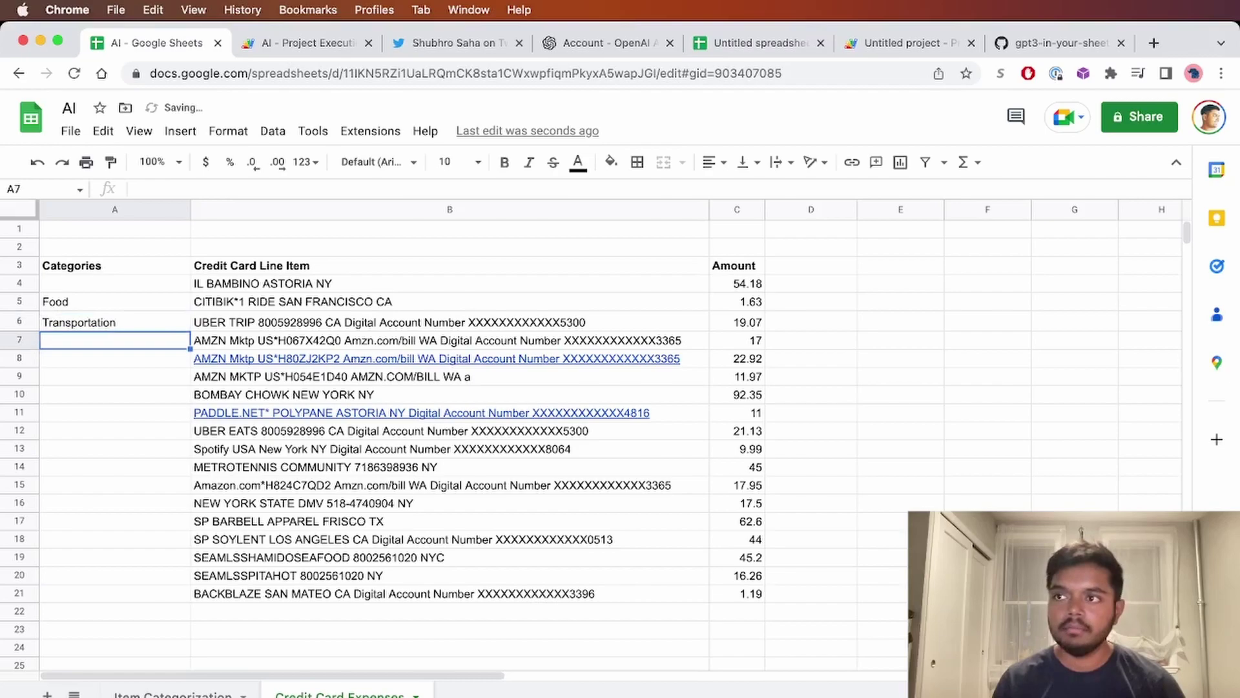
text(Clothing)
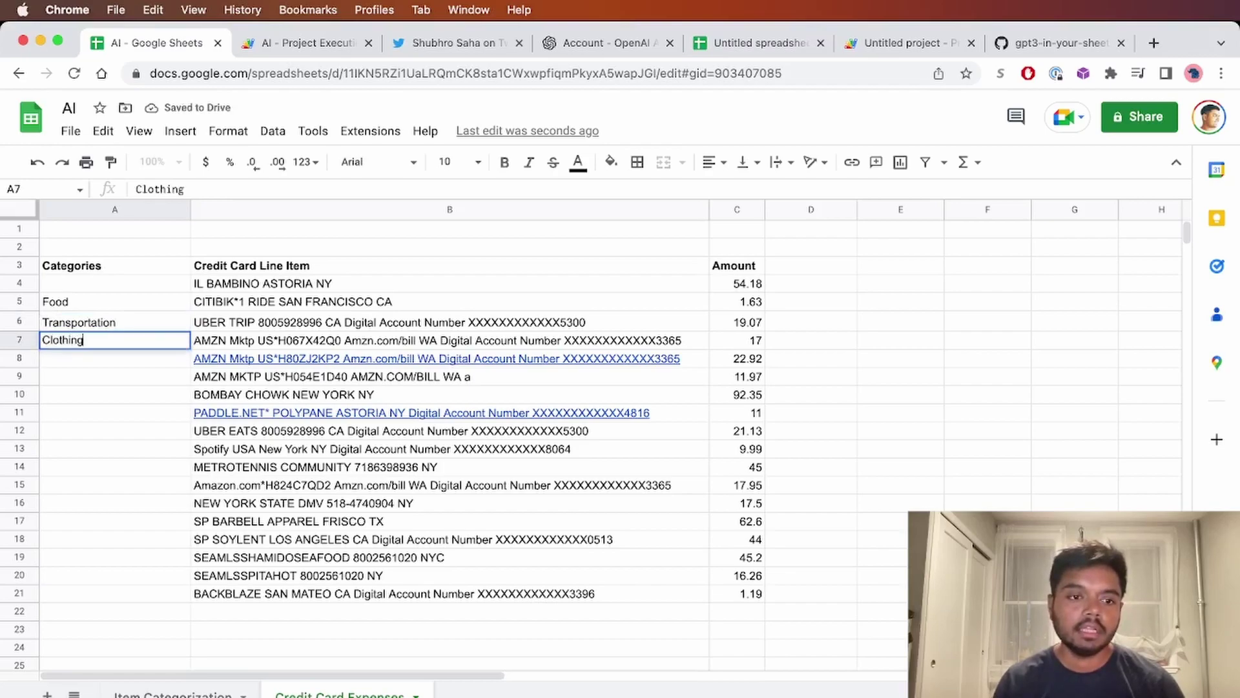
key(Return)
text(Groceries)
key(Return)
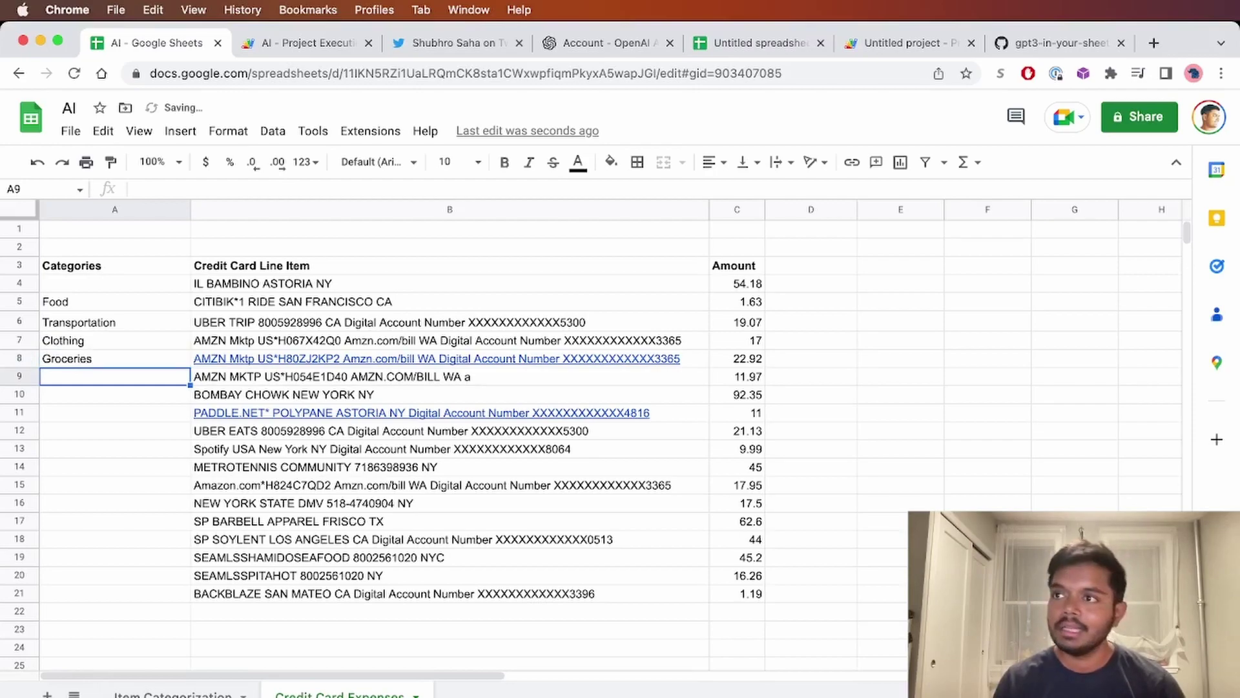
text(Sports)
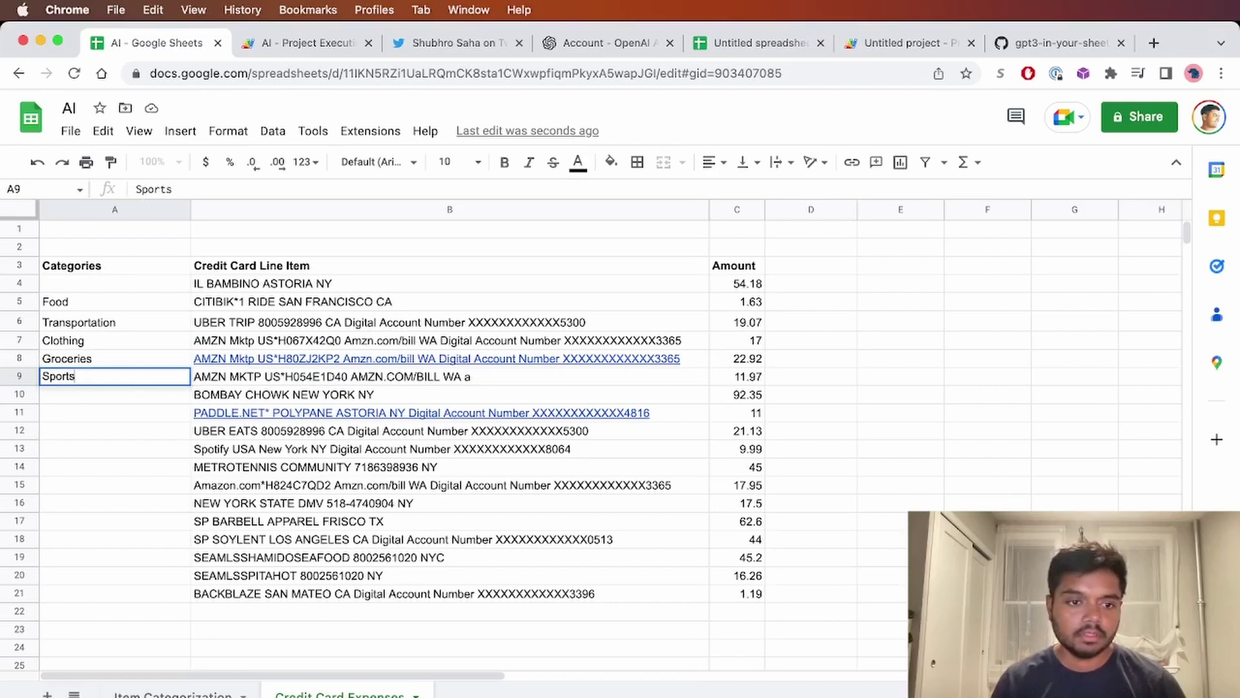
key(Return)
Step: Add 'Others' to the category list and head column D with 'Category' in D3
text(Others)
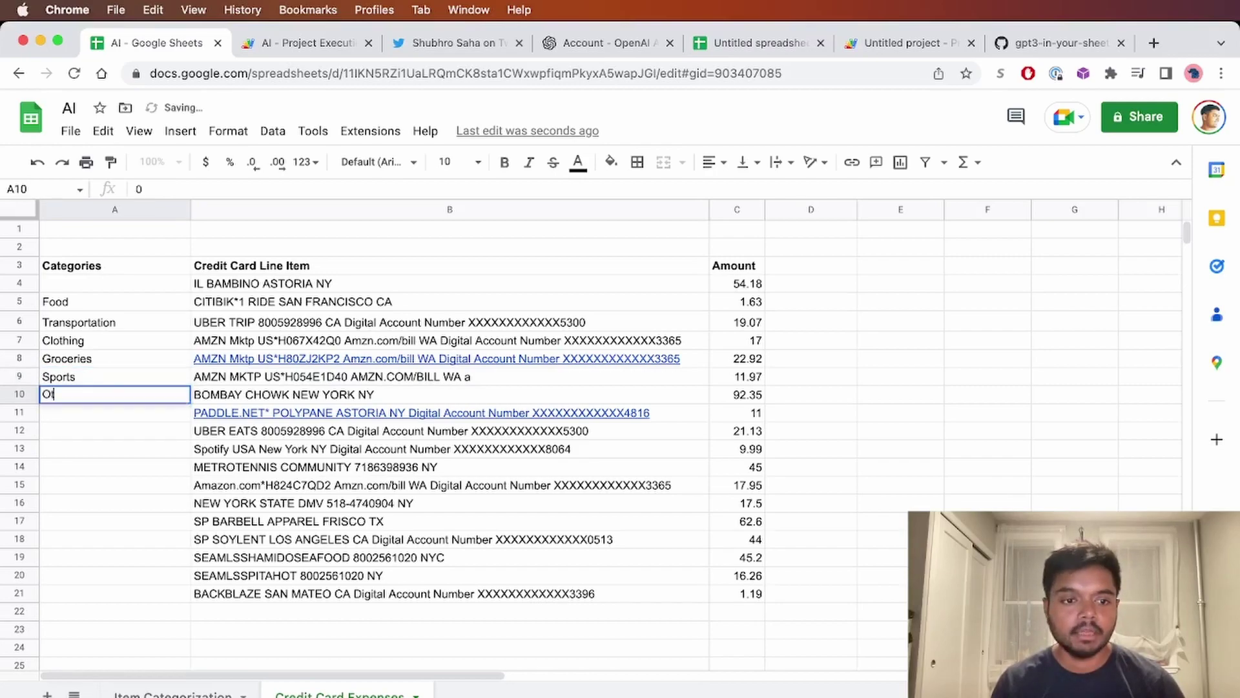
click(784, 285)
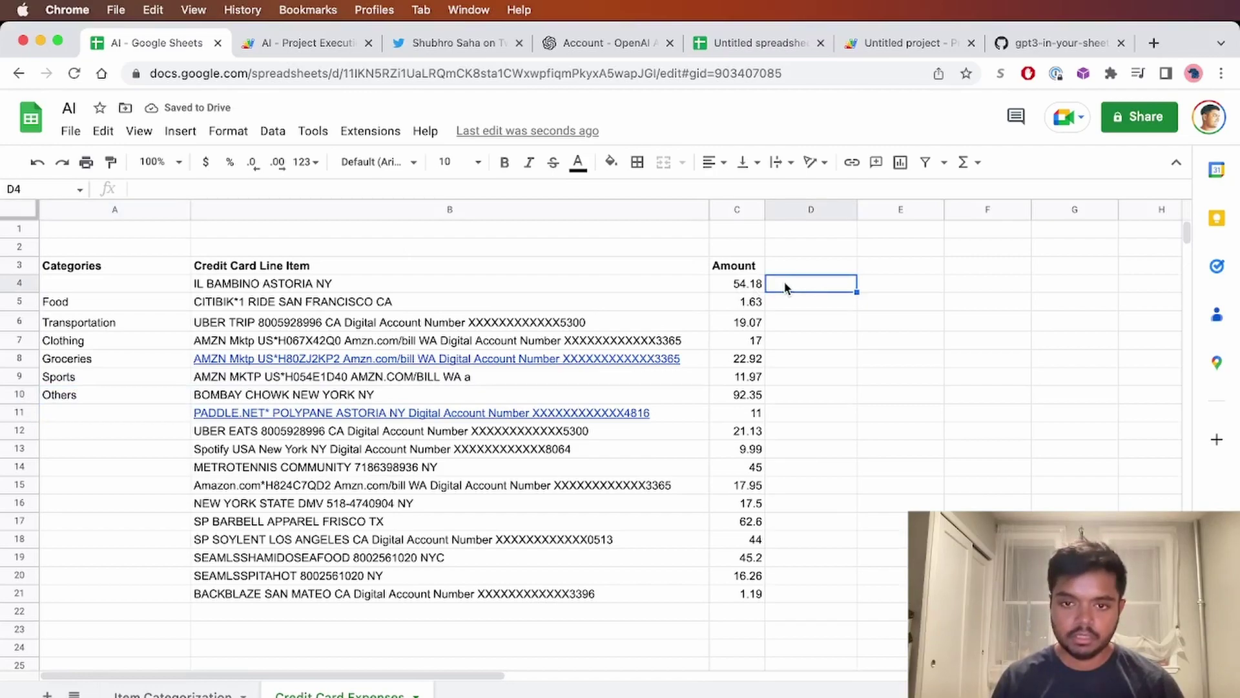
key(Up)
text(Categ)
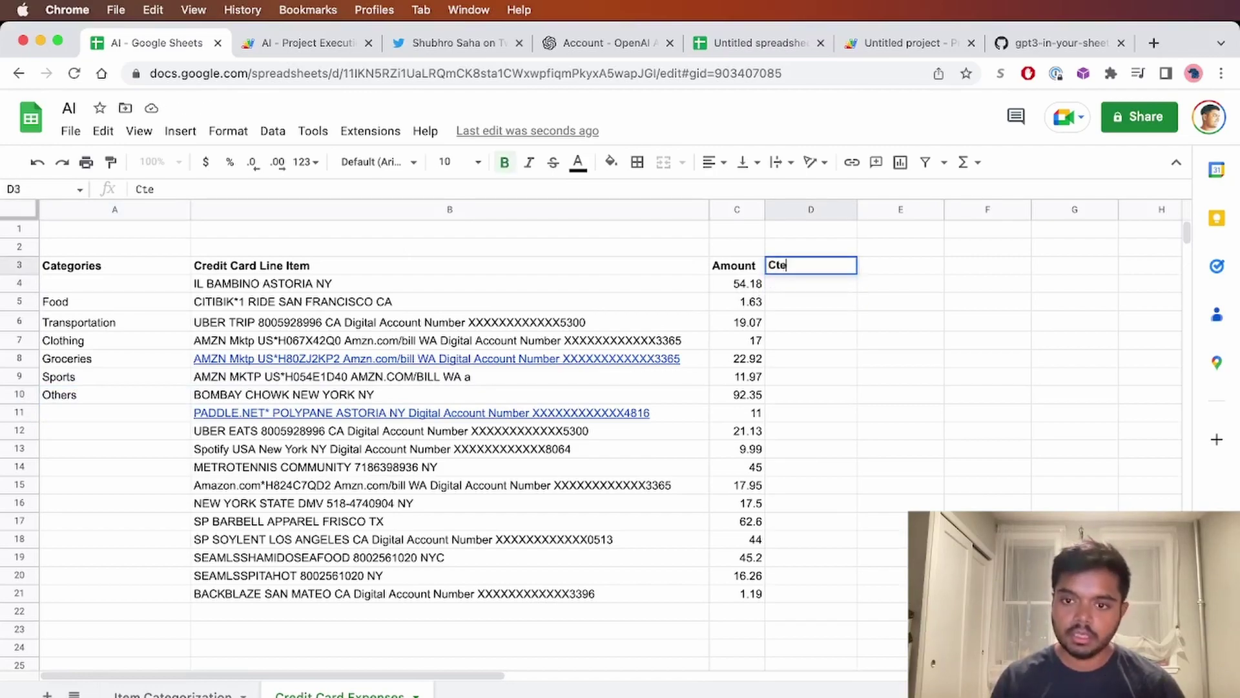
key(BackSpace)
key(BackSpace)
key(BackSpace)
key(BackSpace)
text(ae)
key(BackSpace)
text(tegory)
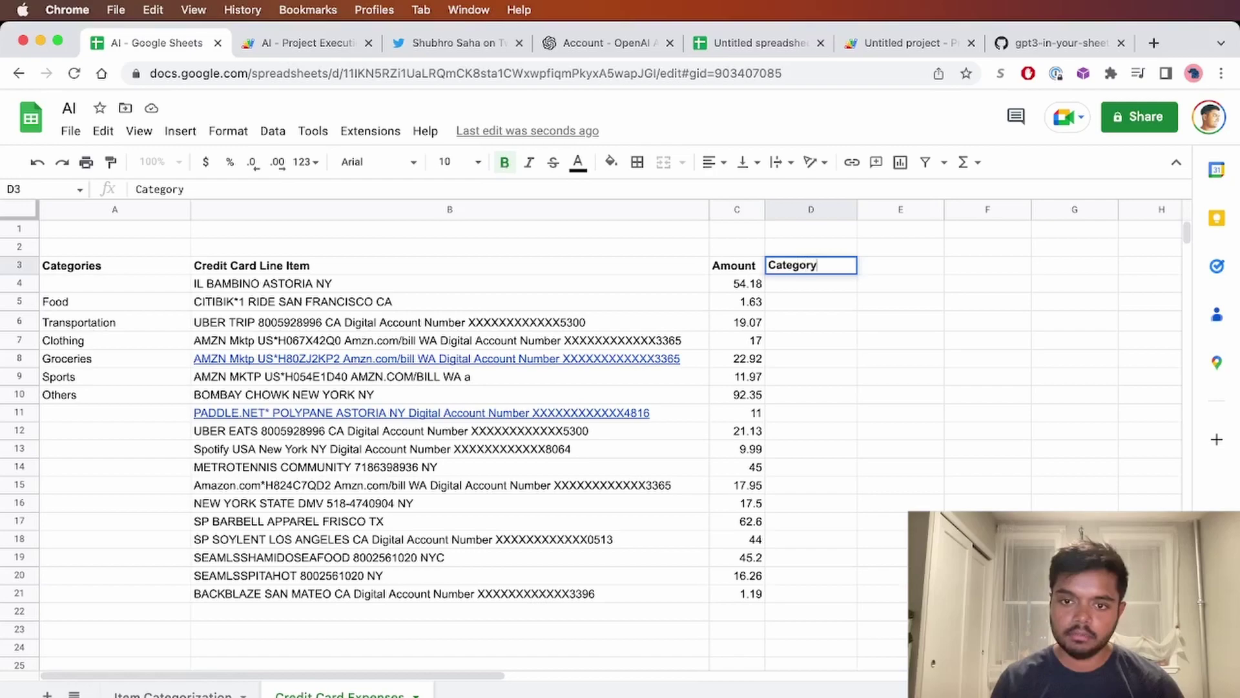
key(Return)
Step: Enter =CATEGORIZE(A5:A10,B4) in D4, classifying IL BAMBINO as Food
text(=CA)
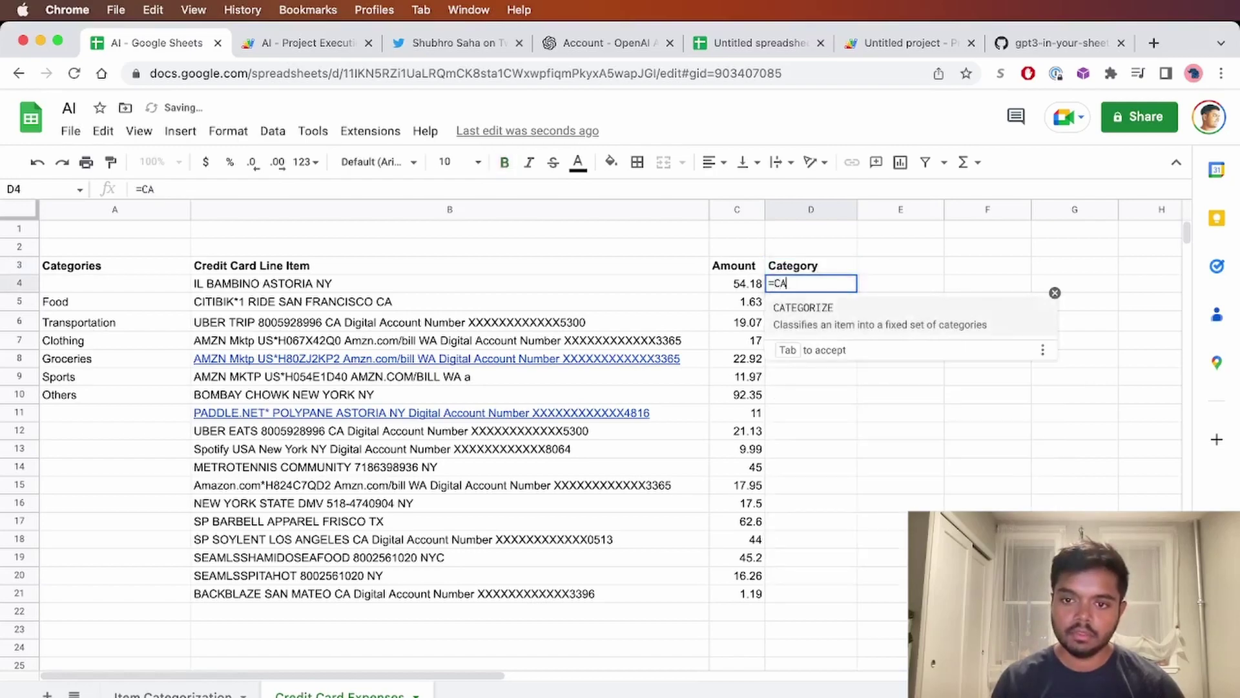
key(Tab)
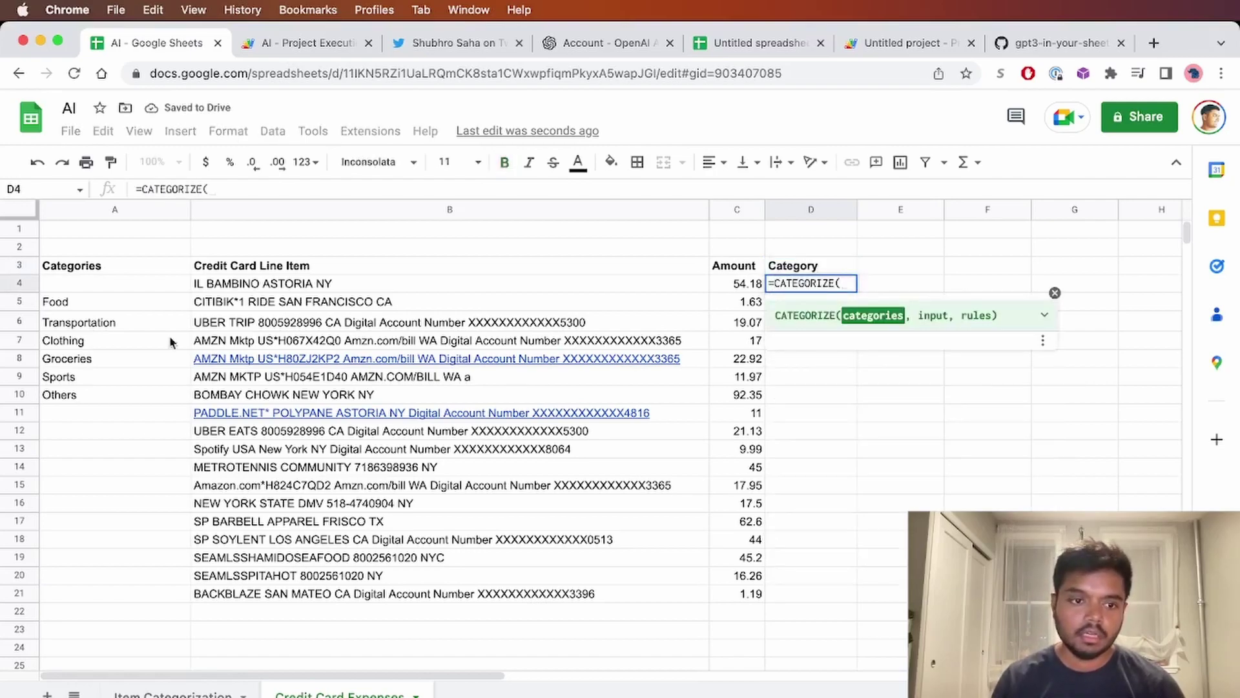
drag(95, 297, 95, 398)
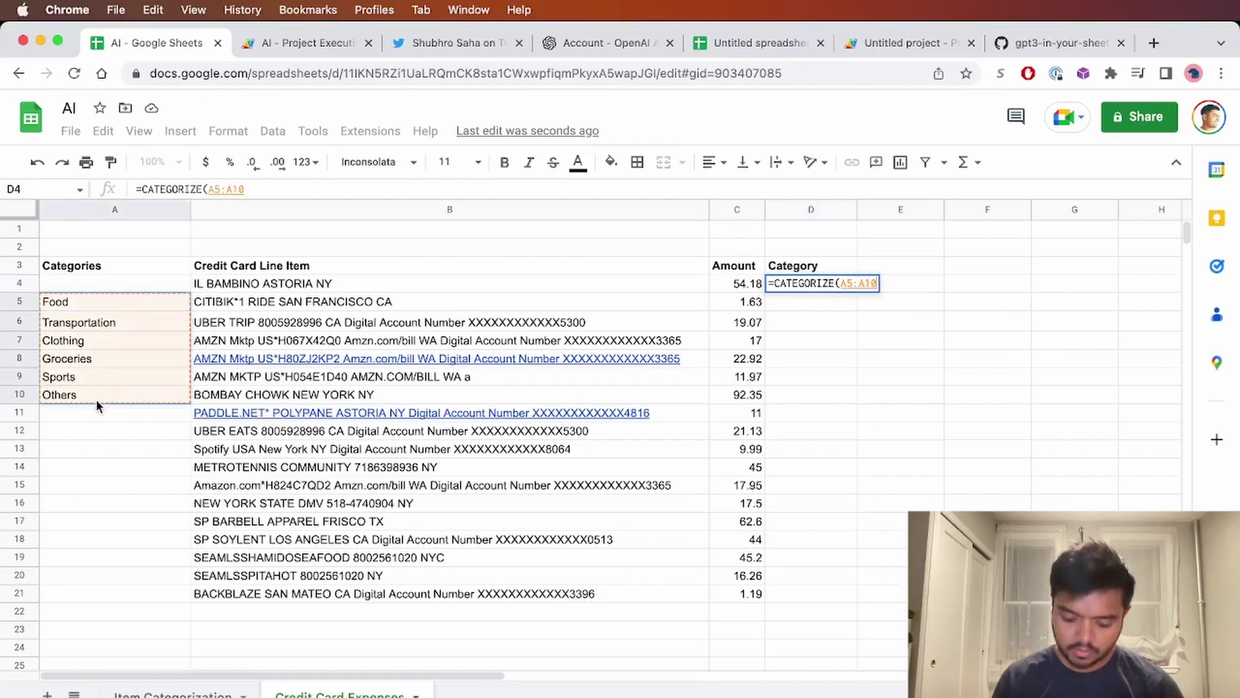
text(,)
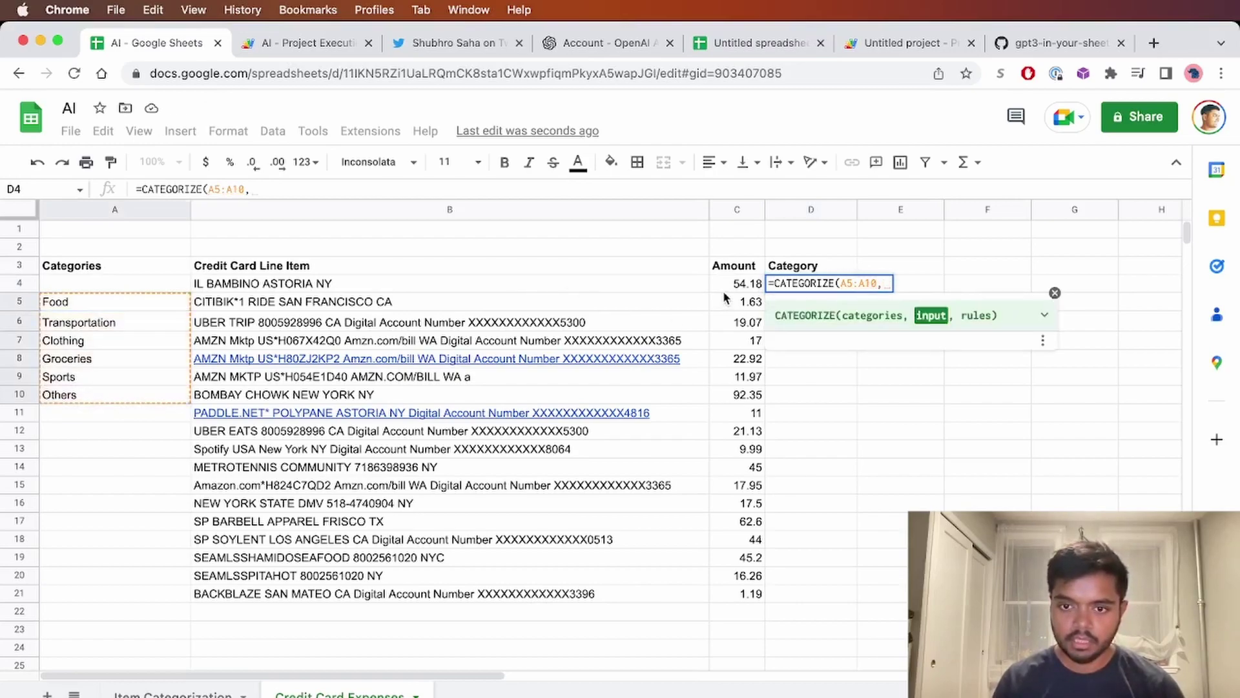
click(453, 286)
text())
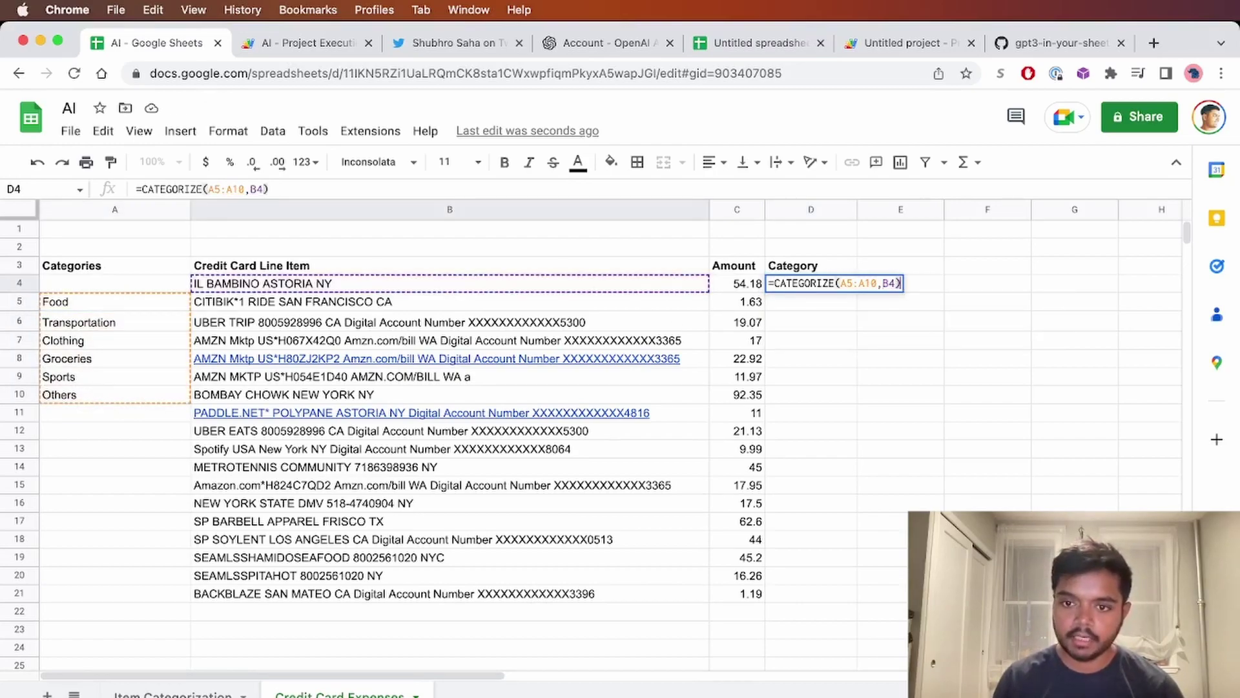
key(Return)
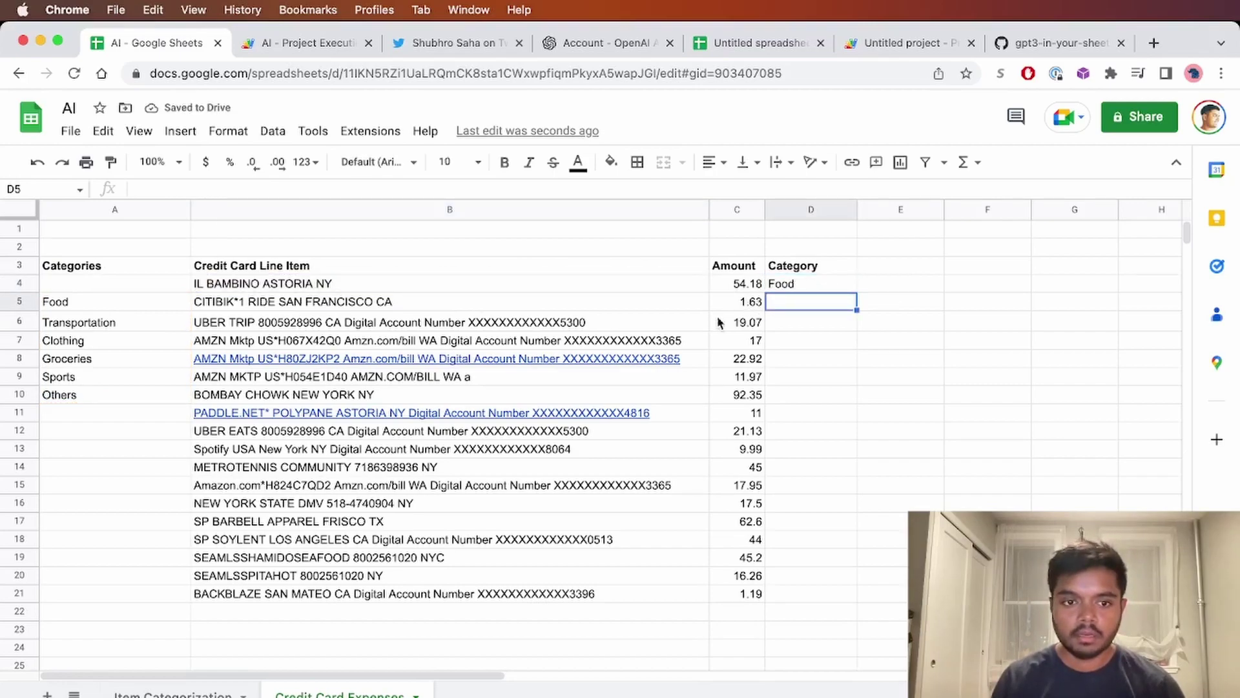
Step: Lock D4's range to $A$5:$A$10 and fill the CATEGORIZE formula down to D21
click(411, 286)
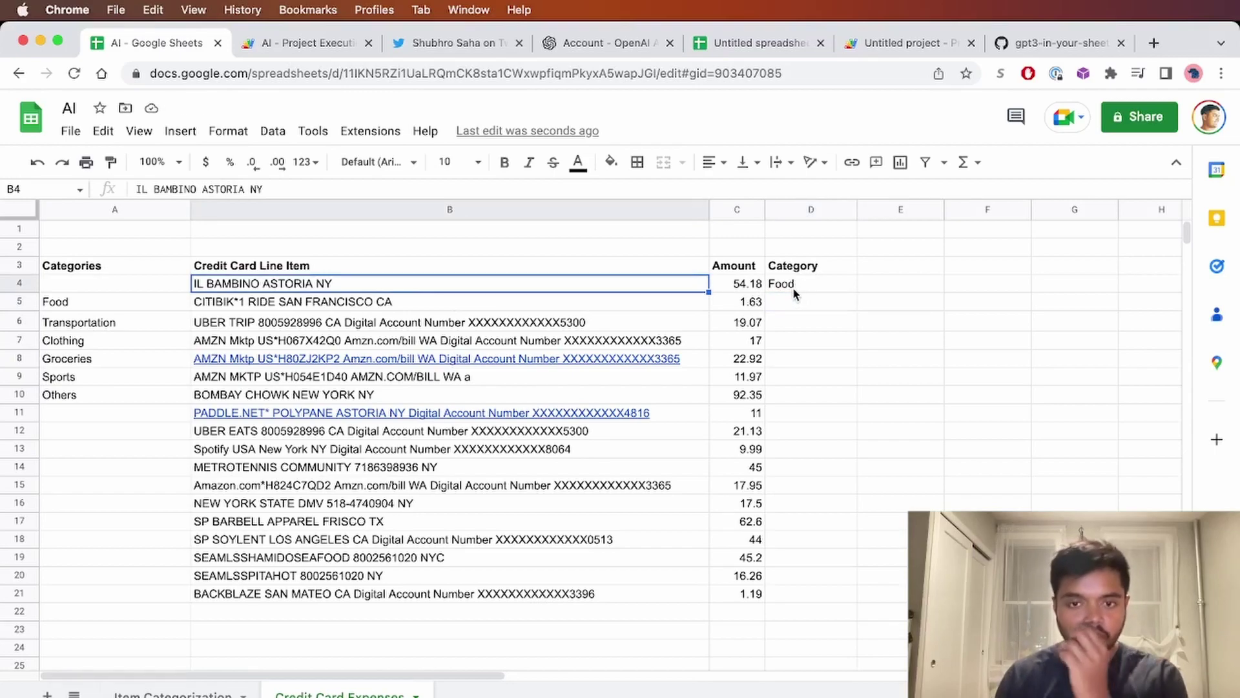
double_click(792, 283)
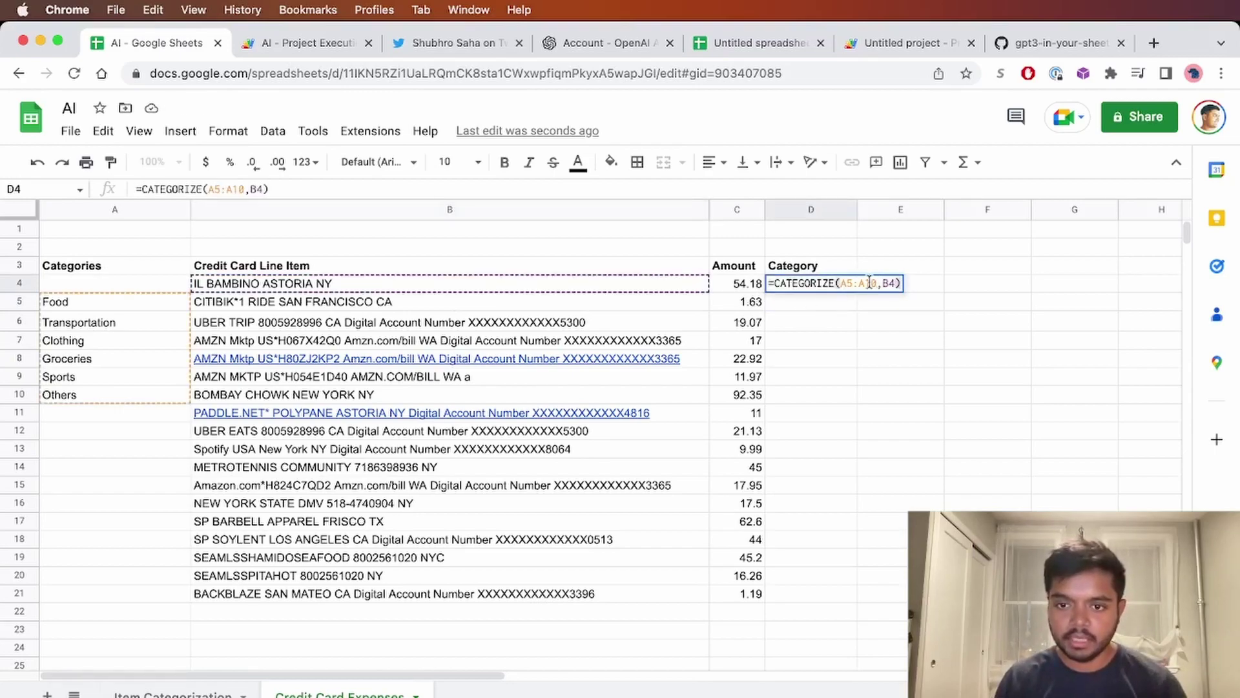
click(835, 284)
click(843, 283)
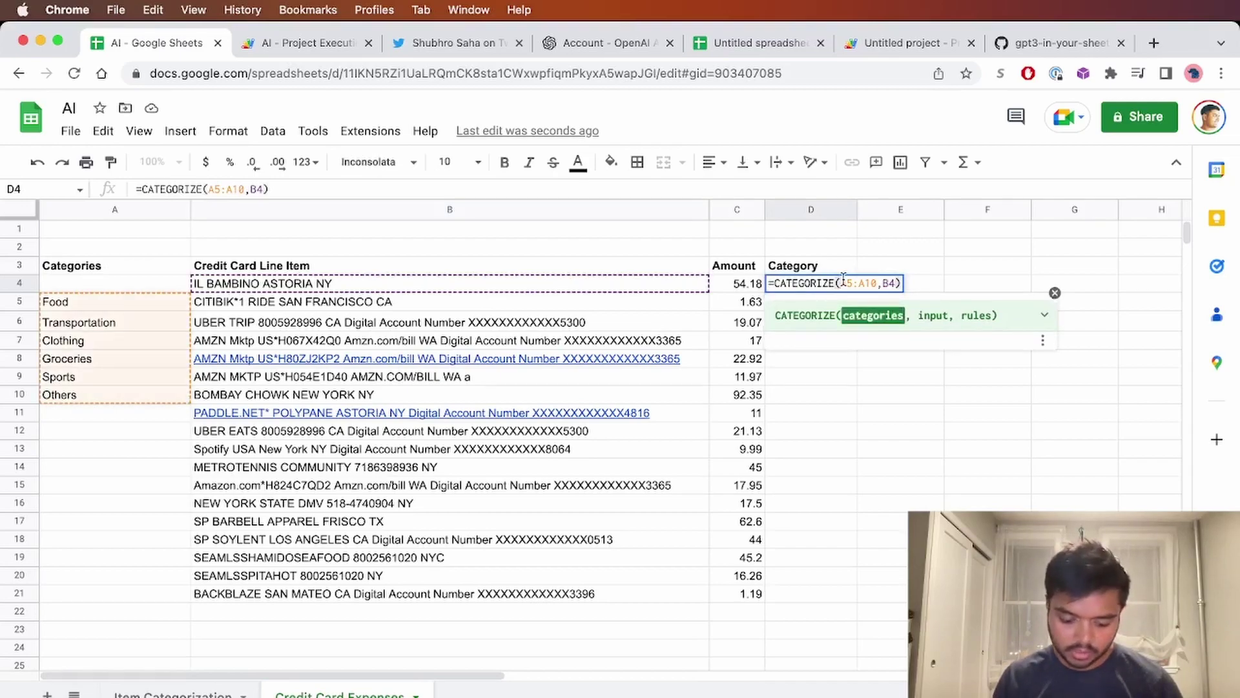
text($)
key(Right)
text($)
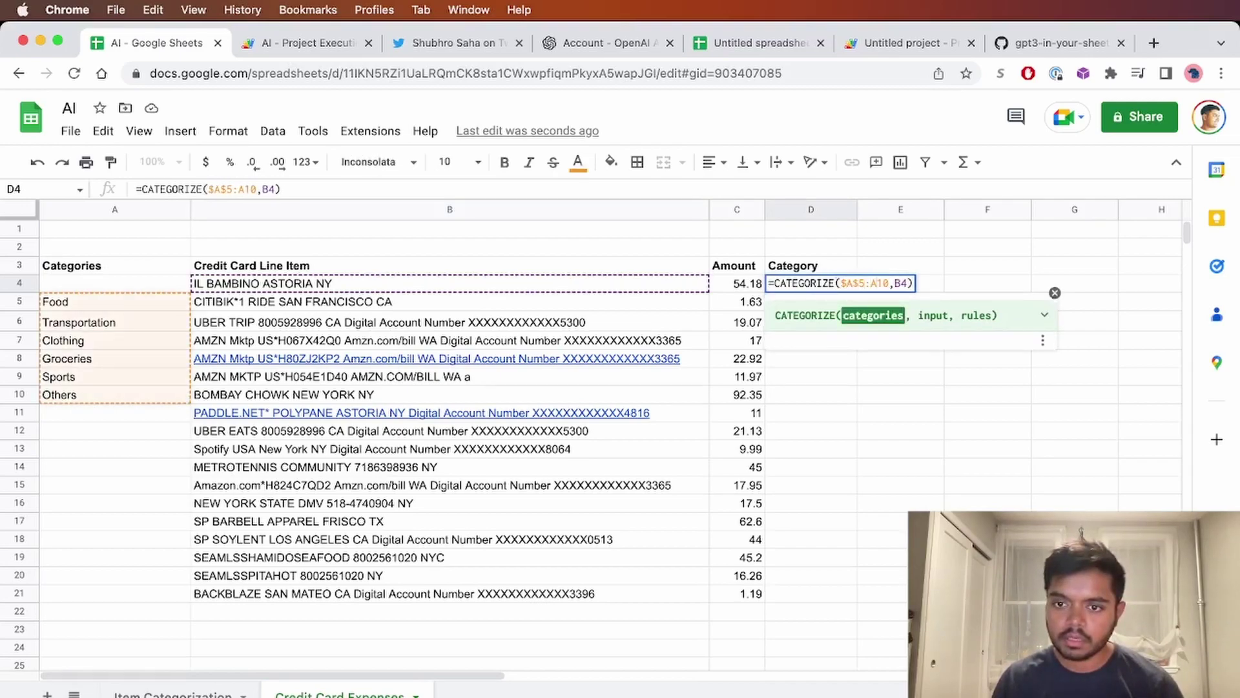
text($)
key(Right)
text($)
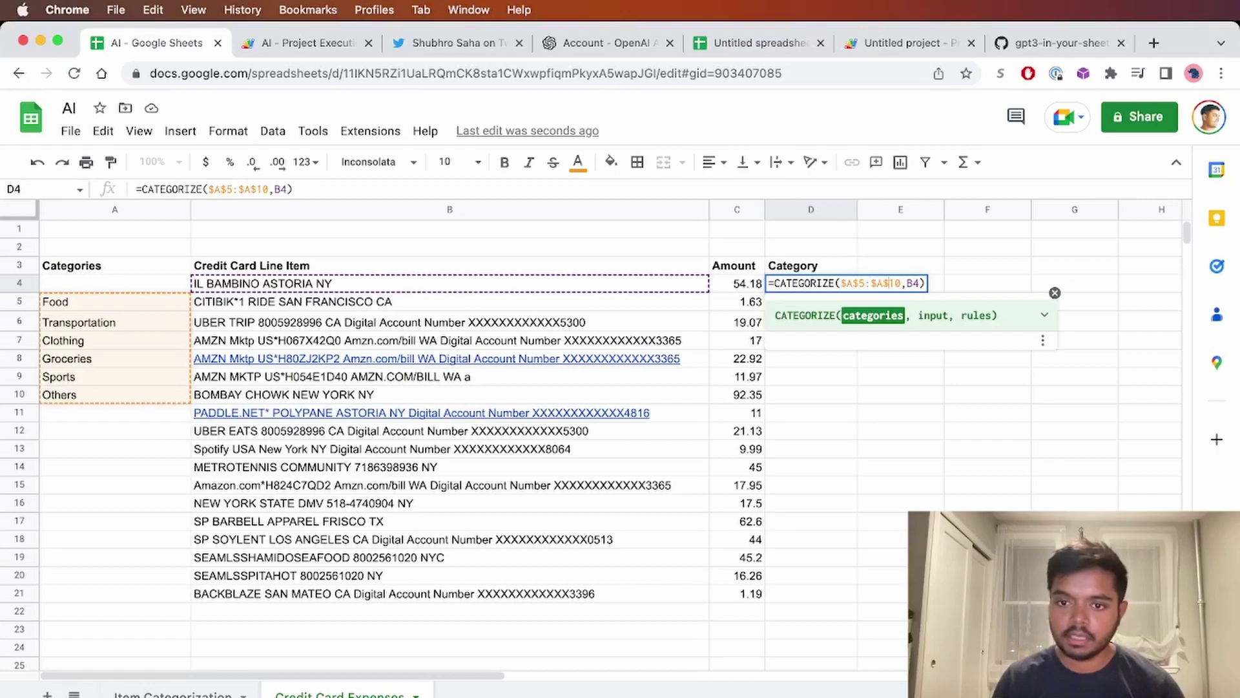
key(Return)
key(Up)
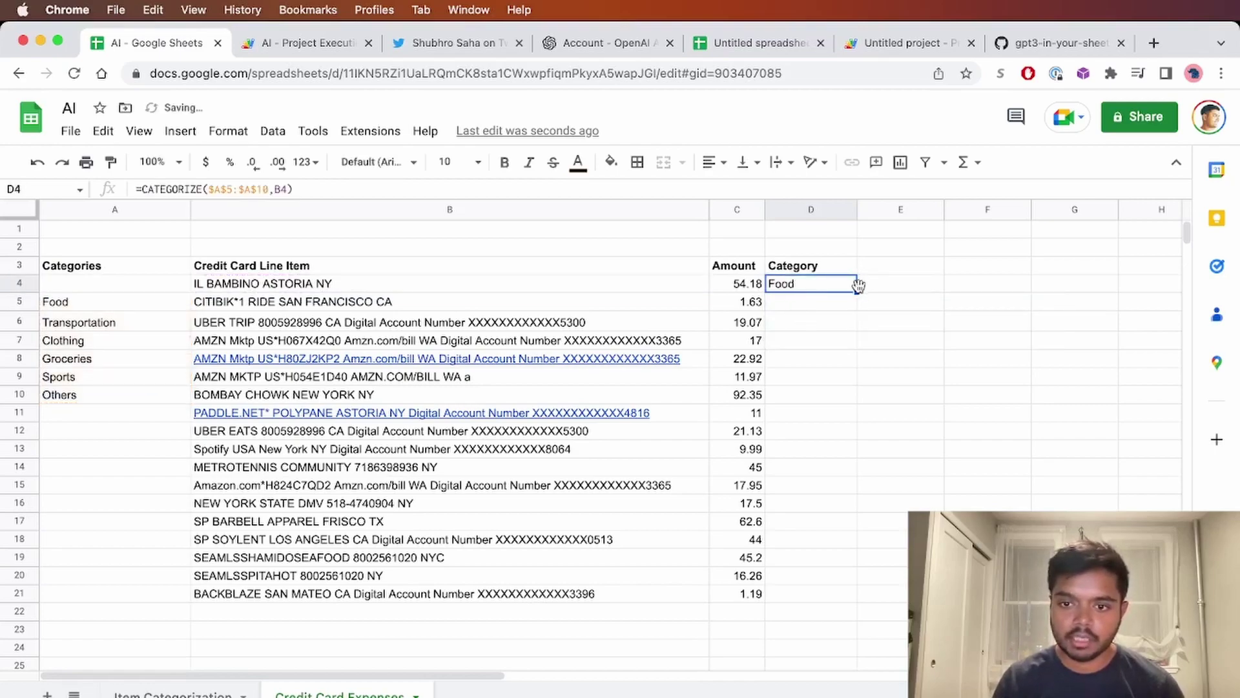
drag(856, 292, 831, 593)
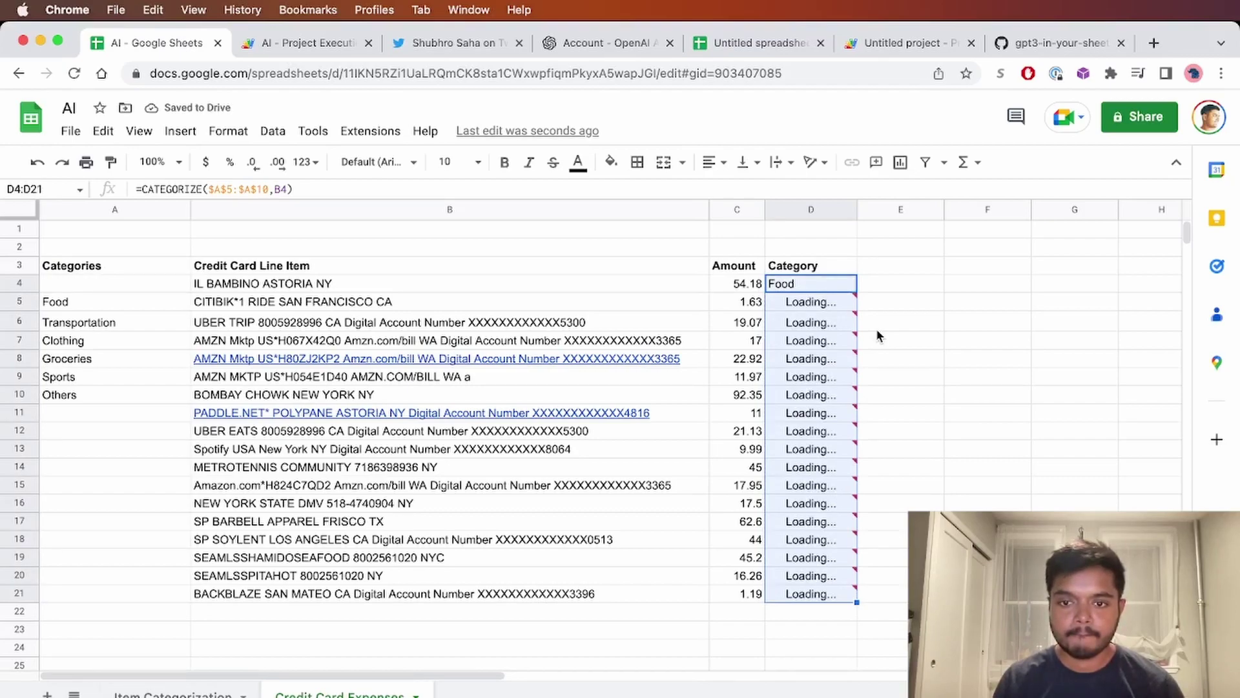
Step: Review the categories assigned to the CITIBIK, UBER, AMZN, PADDLE.NET, Amazon.com and SEAMLSS rows
click(496, 308)
click(500, 345)
click(804, 321)
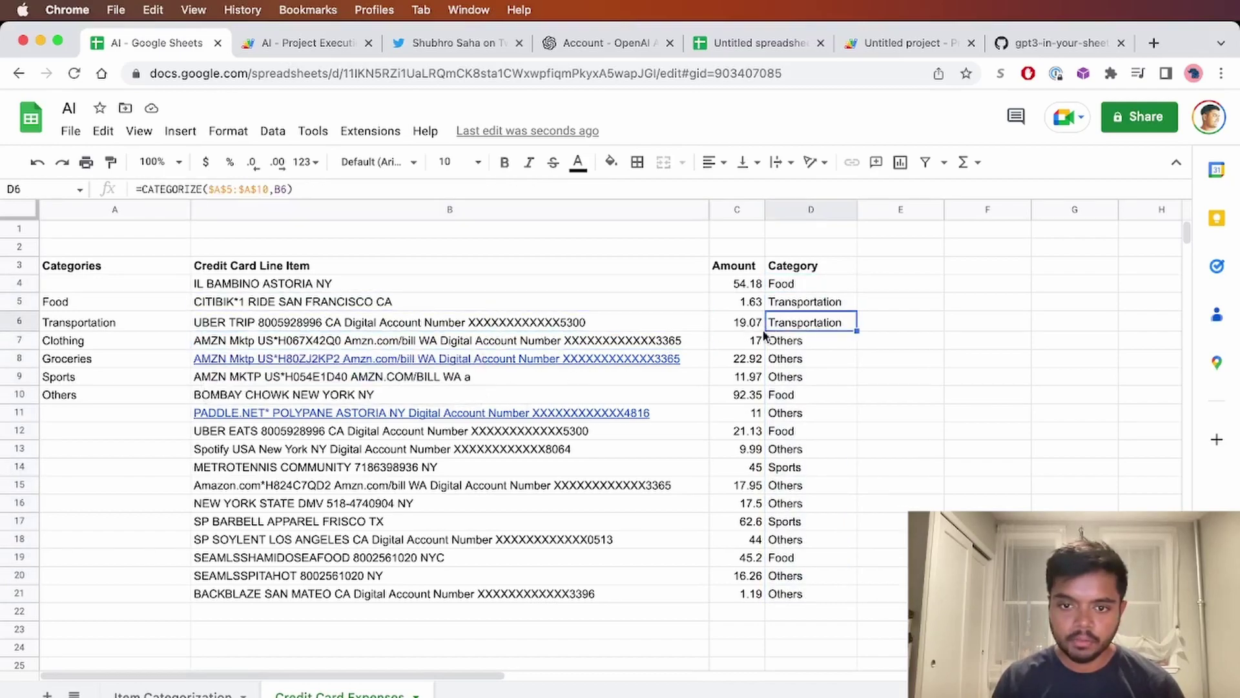
drag(801, 341, 785, 380)
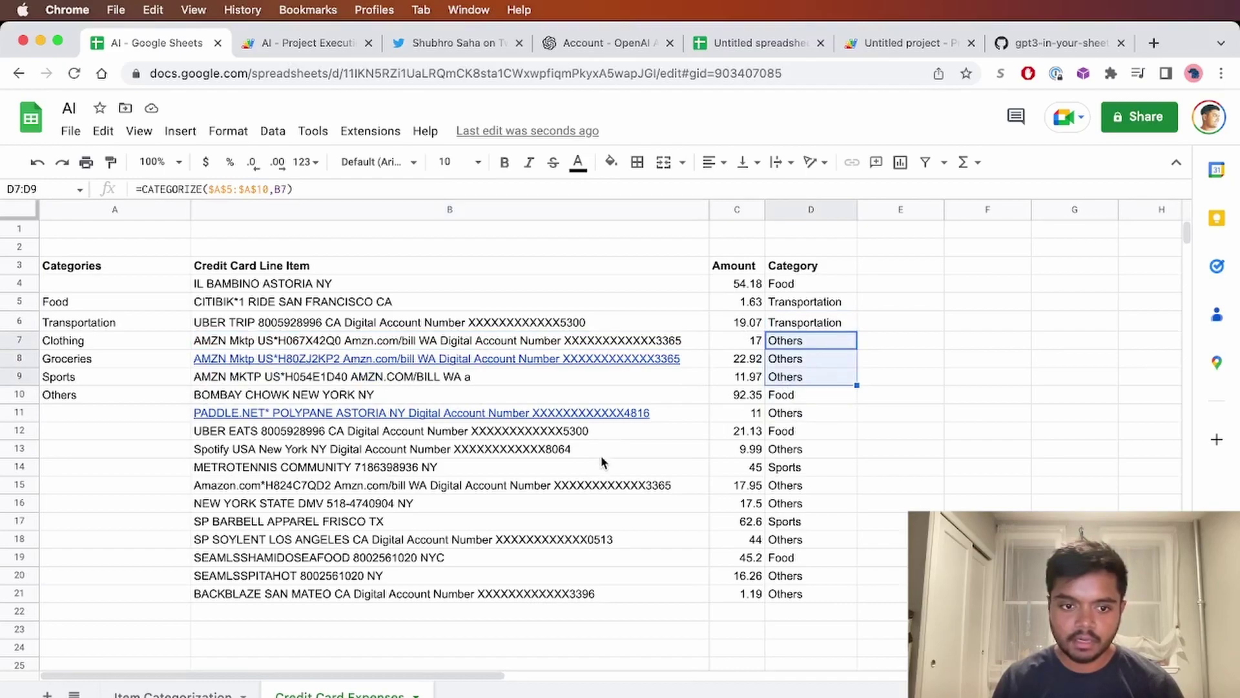
click(790, 416)
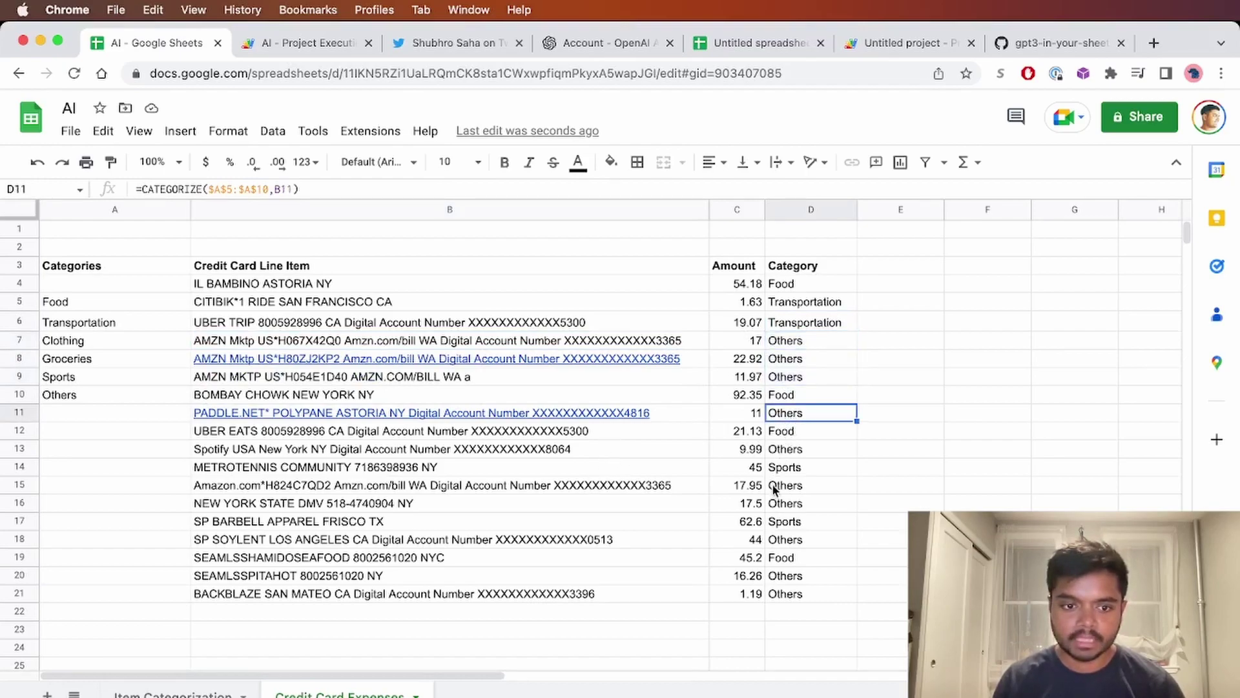
click(784, 481)
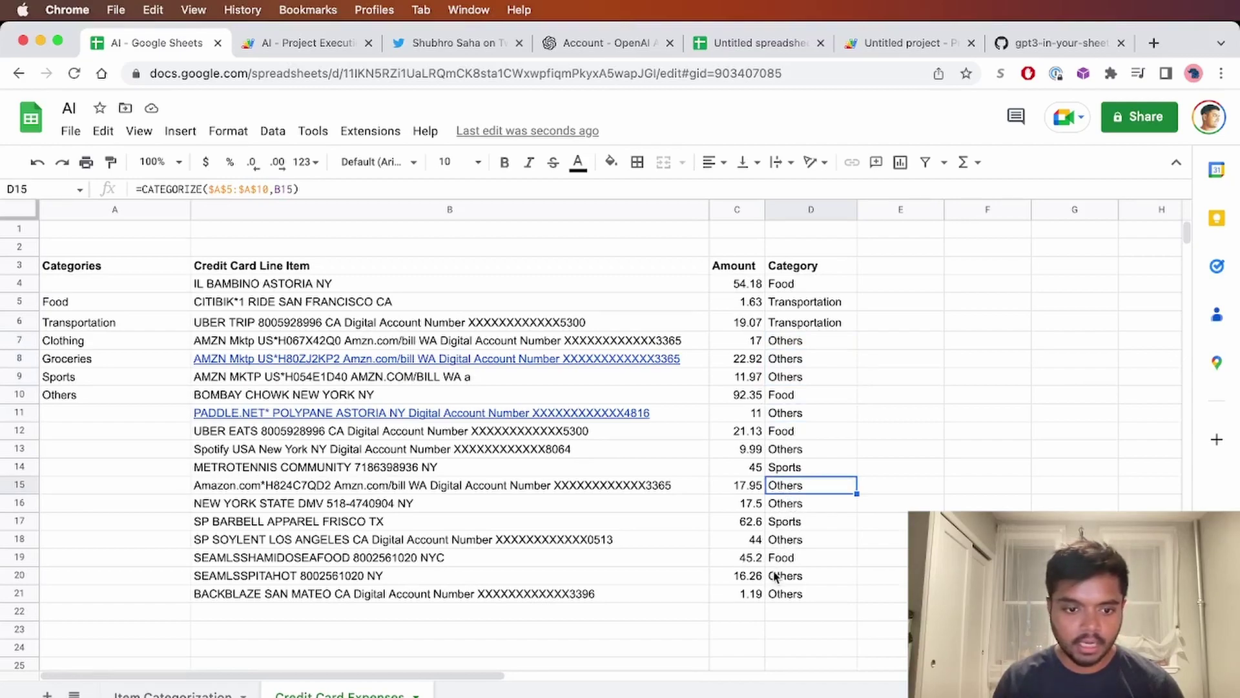
drag(784, 574, 784, 559)
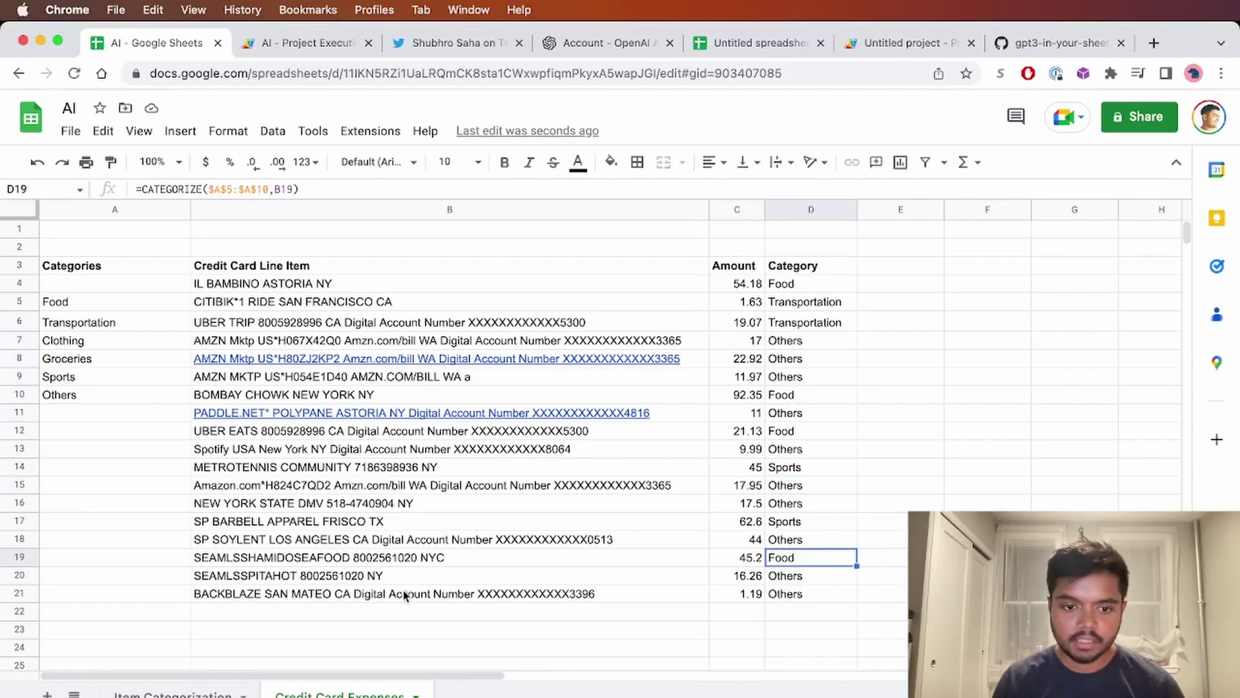
drag(414, 559, 801, 585)
click(801, 578)
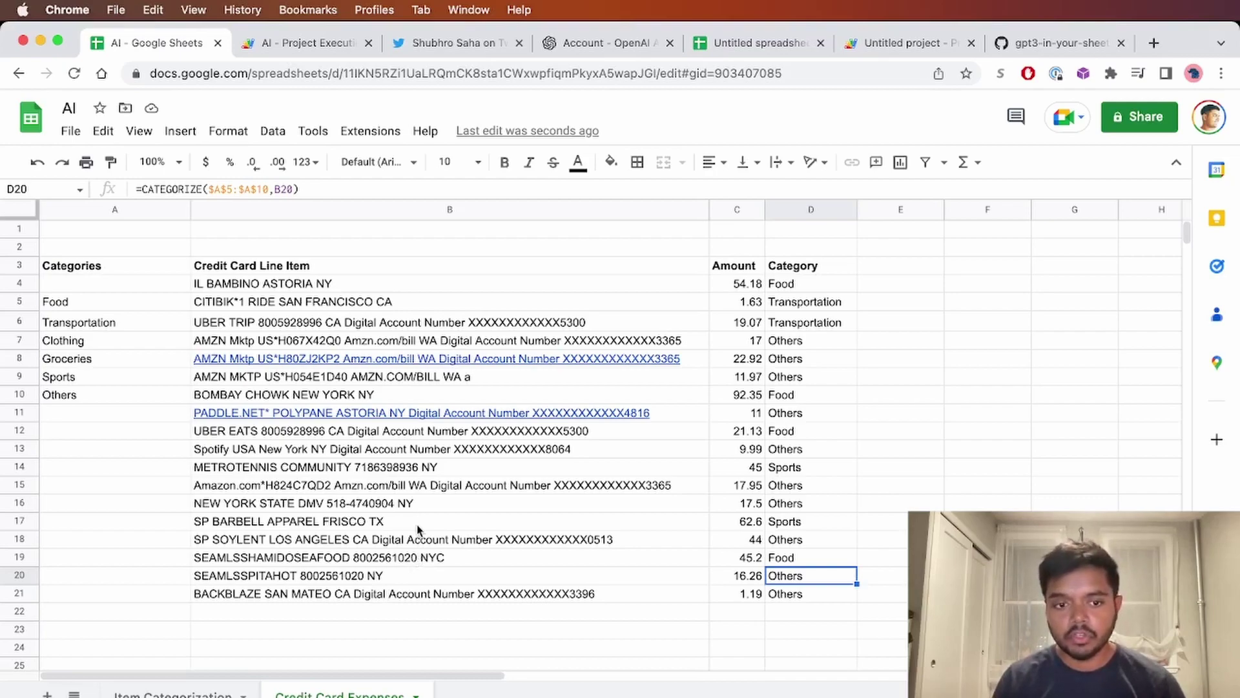
click(264, 490)
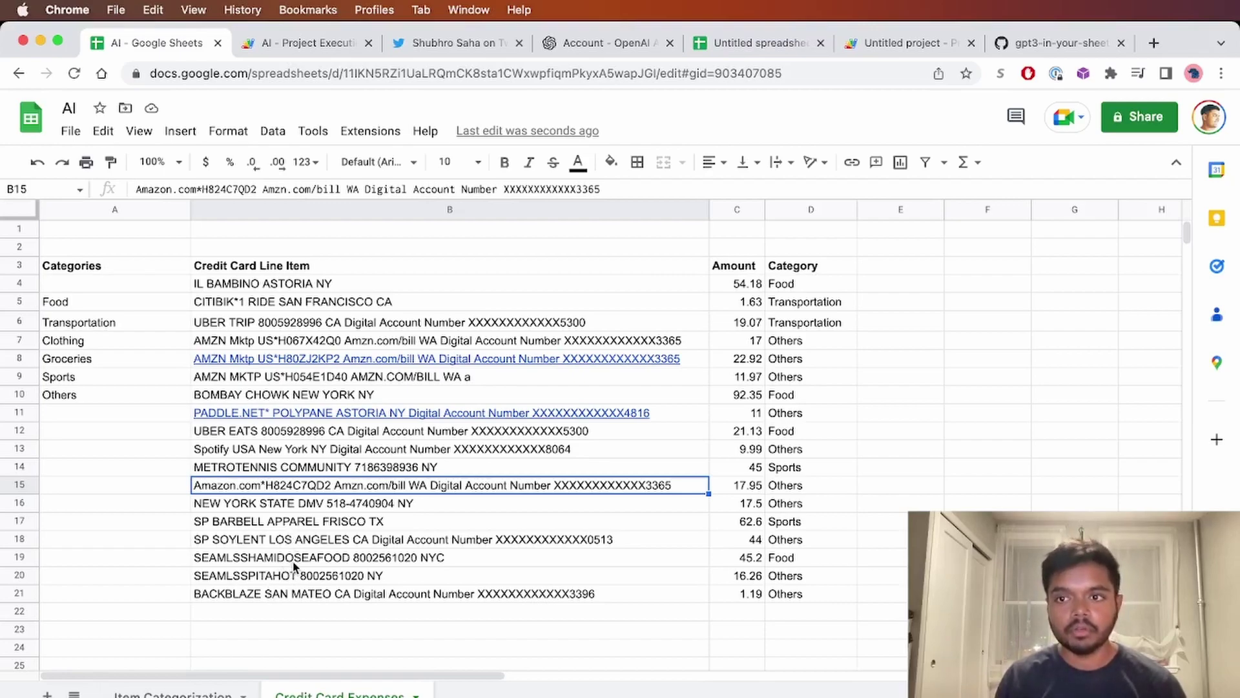
Step: Add a bold 'Rules' heading in B23 below the expenses
scroll(308, 533, down, 1)
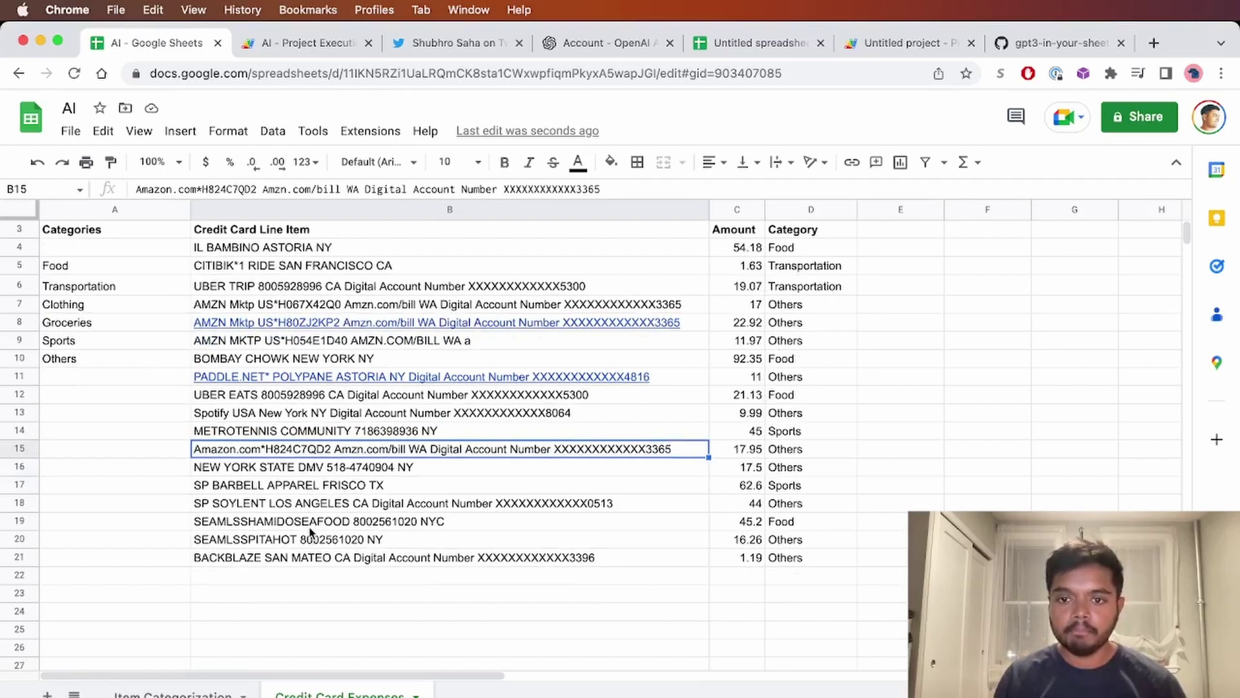
click(328, 595)
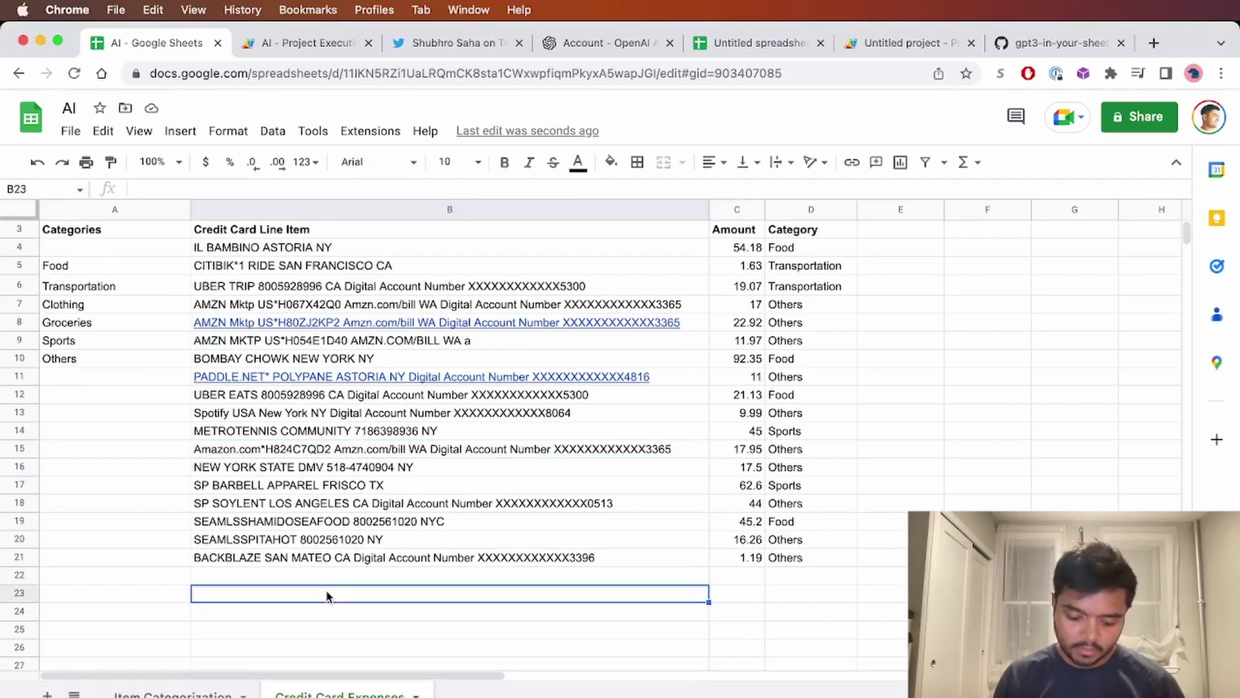
text(Rules)
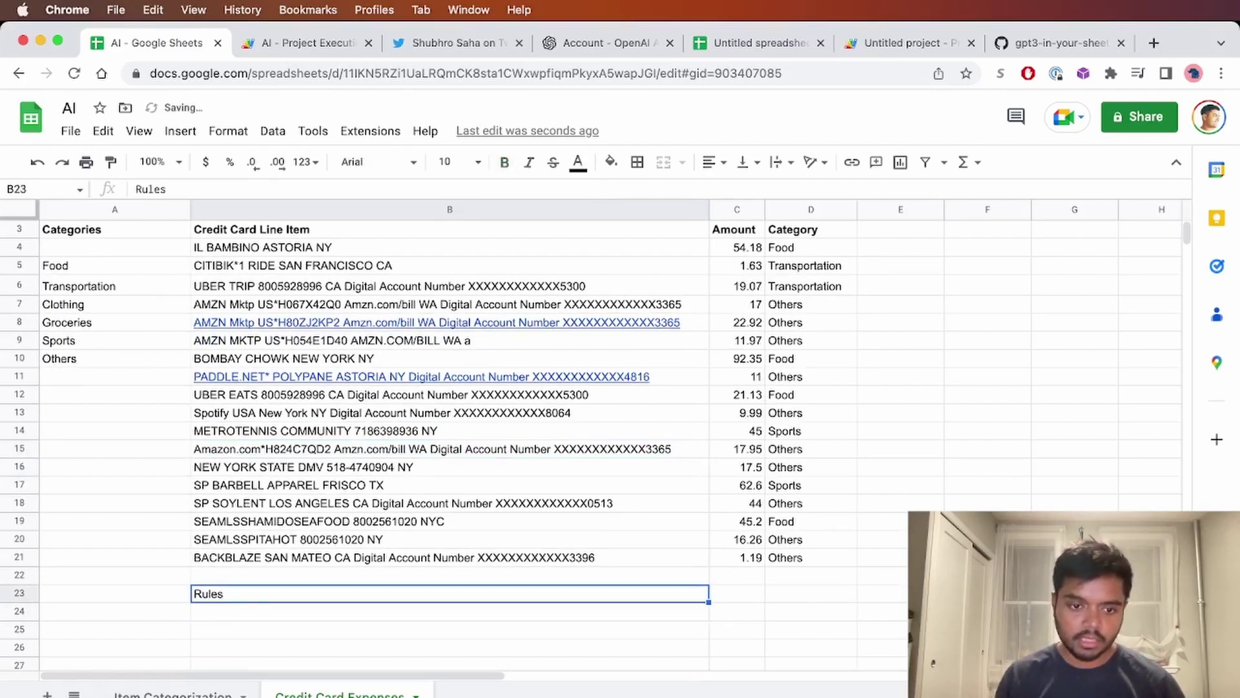
key(ctrl+b)
key(Return)
key(Down)
key(Up)
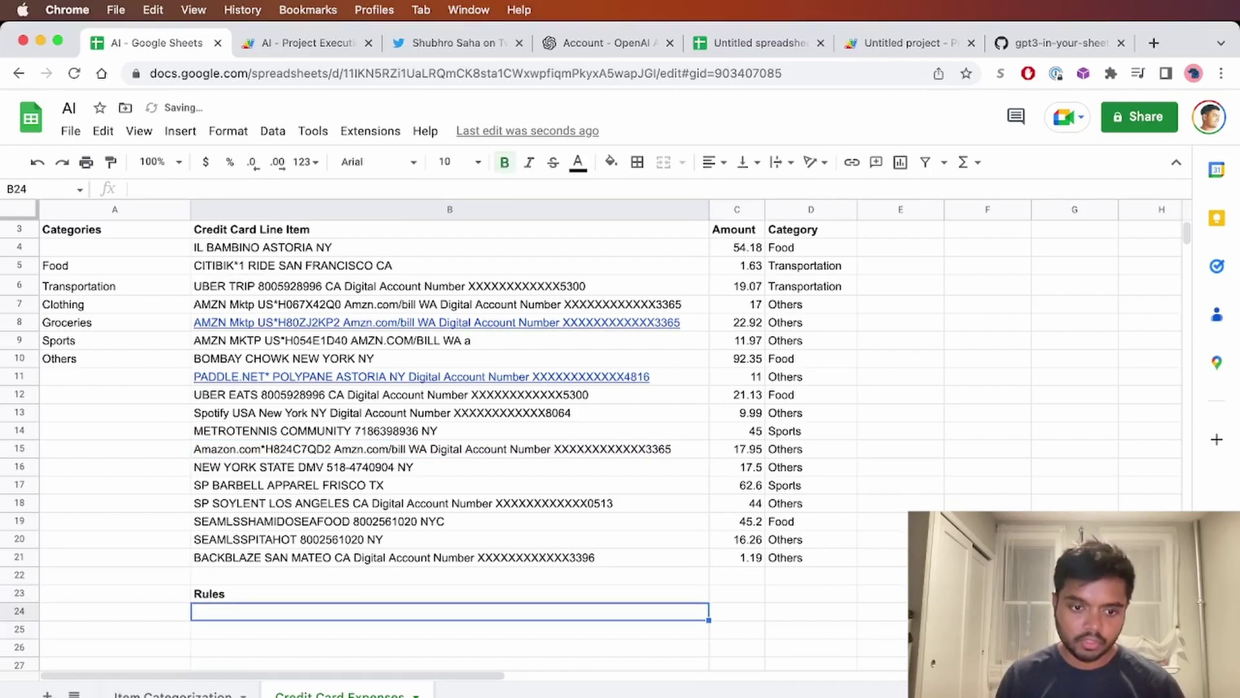
Step: Enter the B24 rule: Anything that contains "SEAMLSS" is categorized as "Food"
text(Anything)
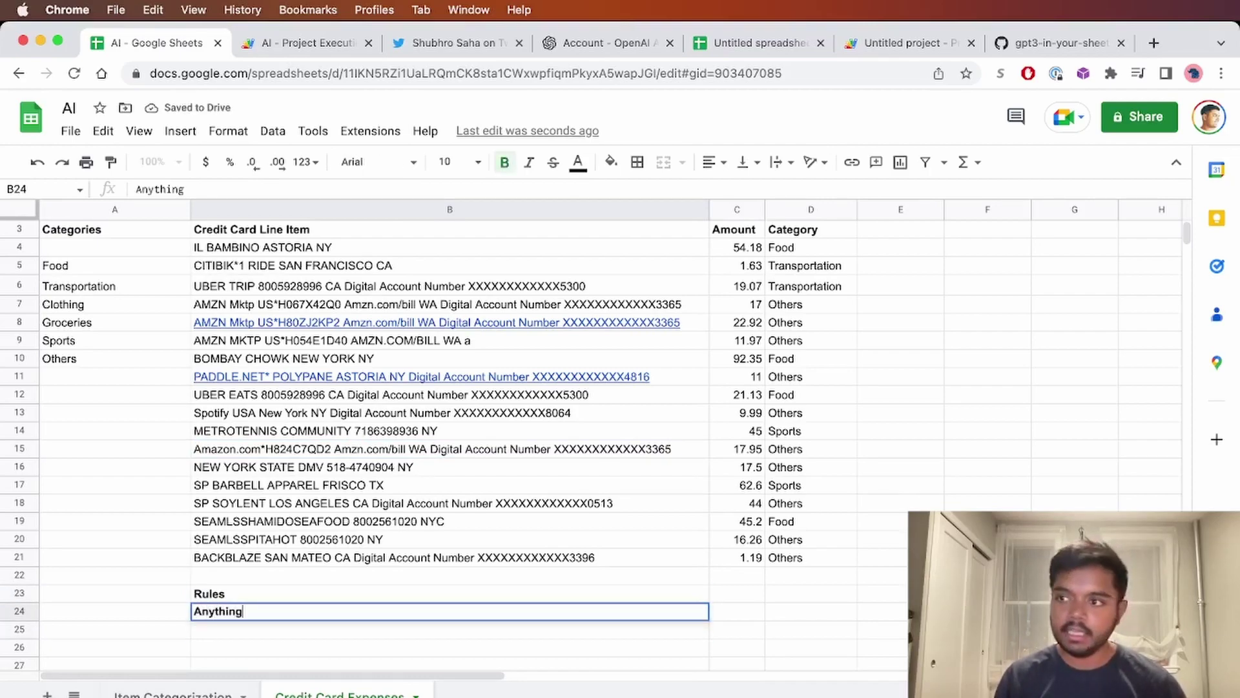
text( that contains ")
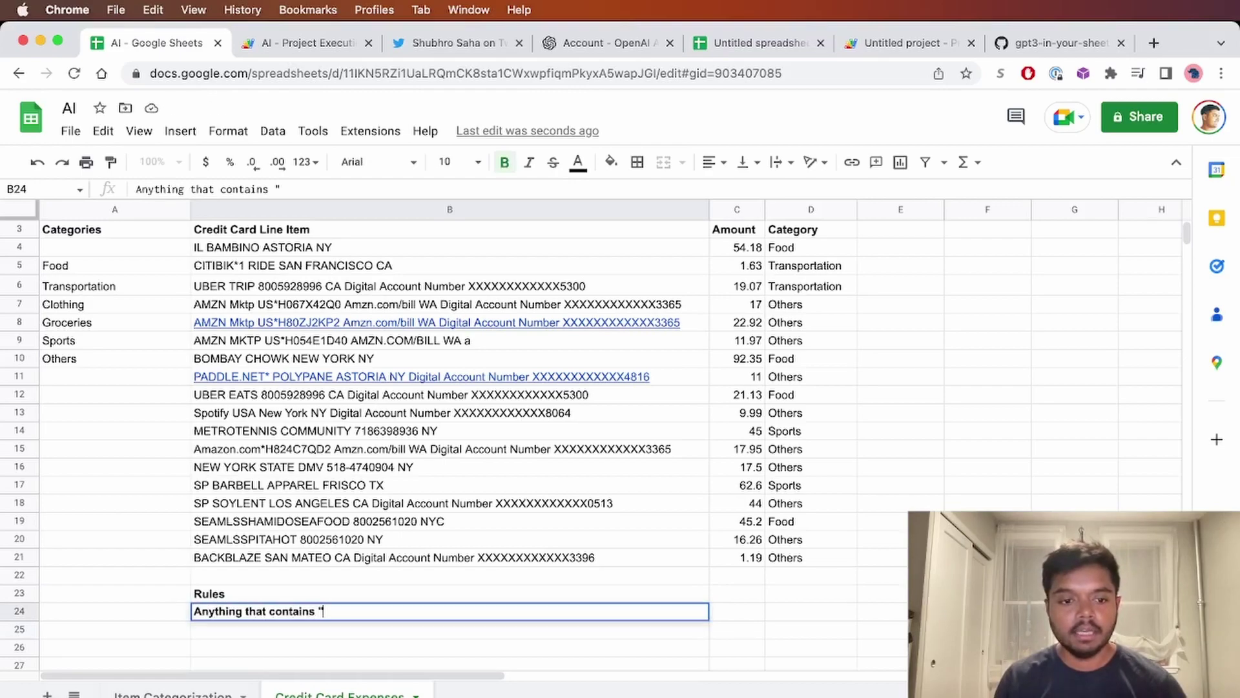
text(SEAM)
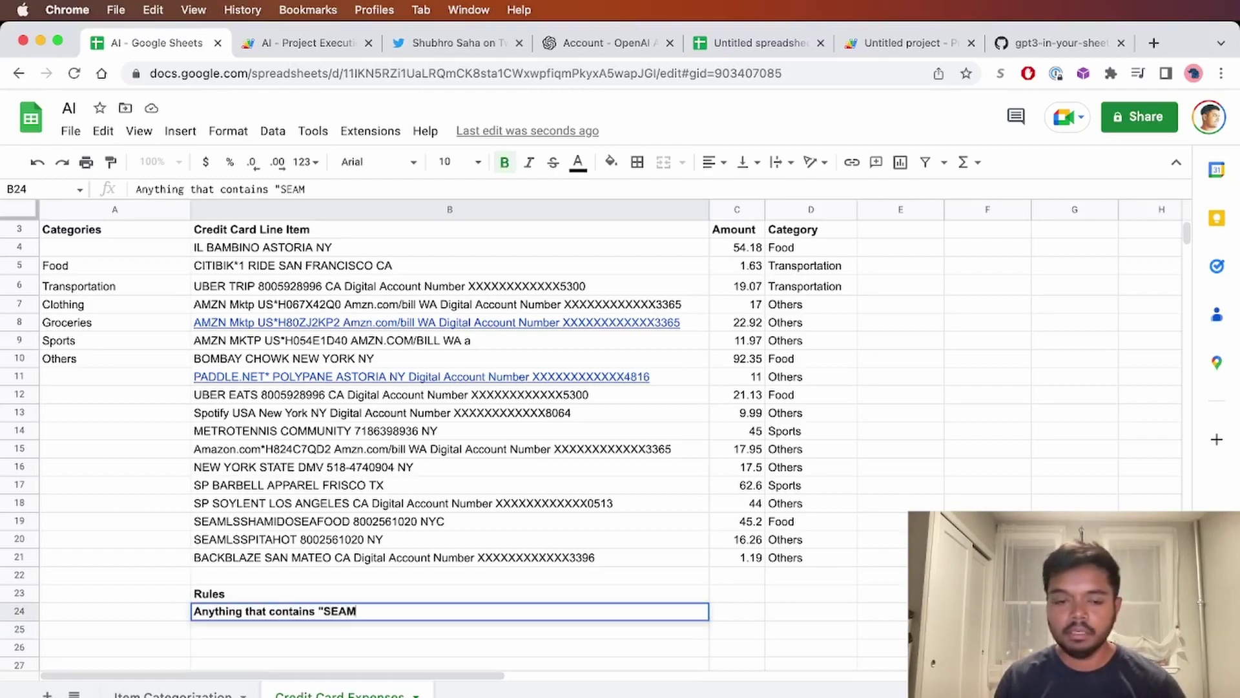
key(BackSpace)
key(BackSpace)
key(BackSpace)
key(BackSpace)
key(BackSpace)
text(S)
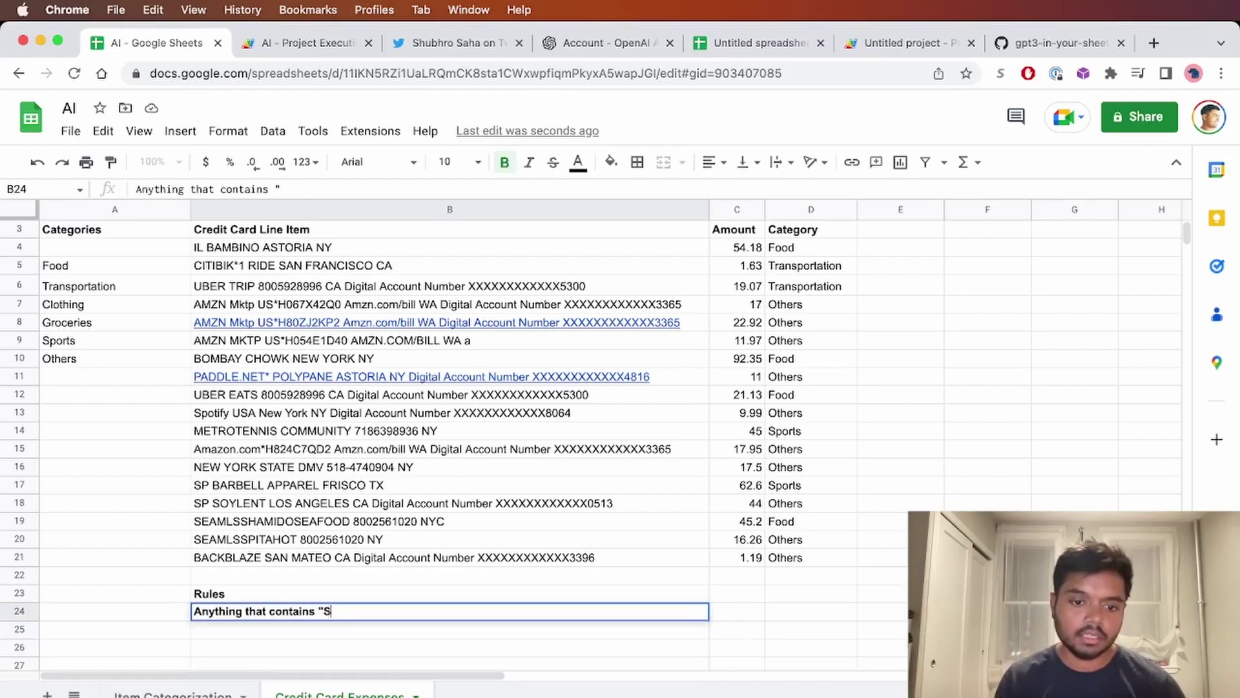
text(EAMLES)
key(BackSpace)
key(BackSpace)
text(SS)
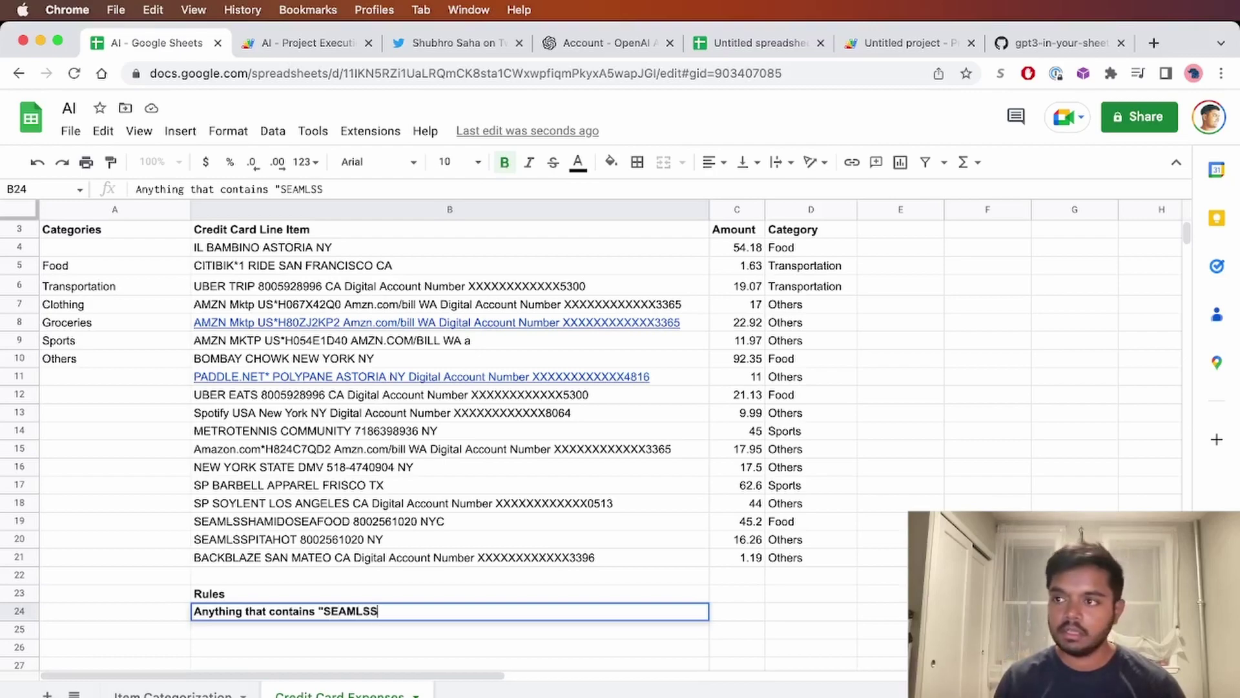
text(" is categoriz)
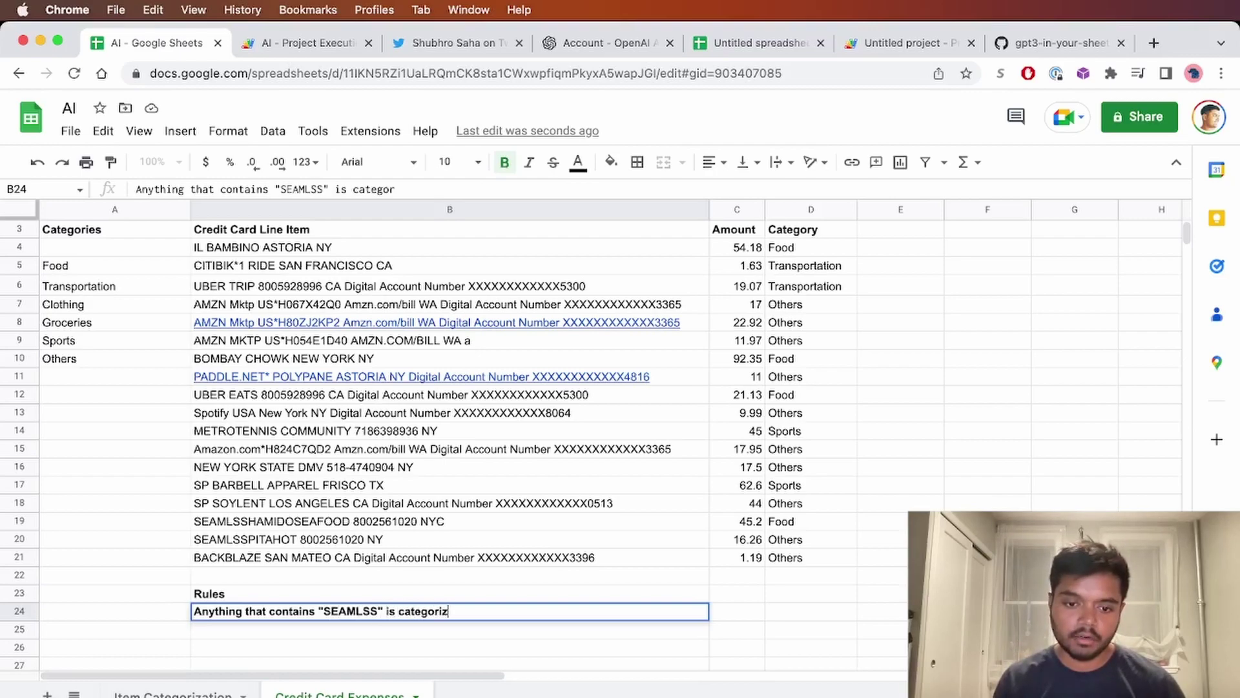
text(ed as "Food)
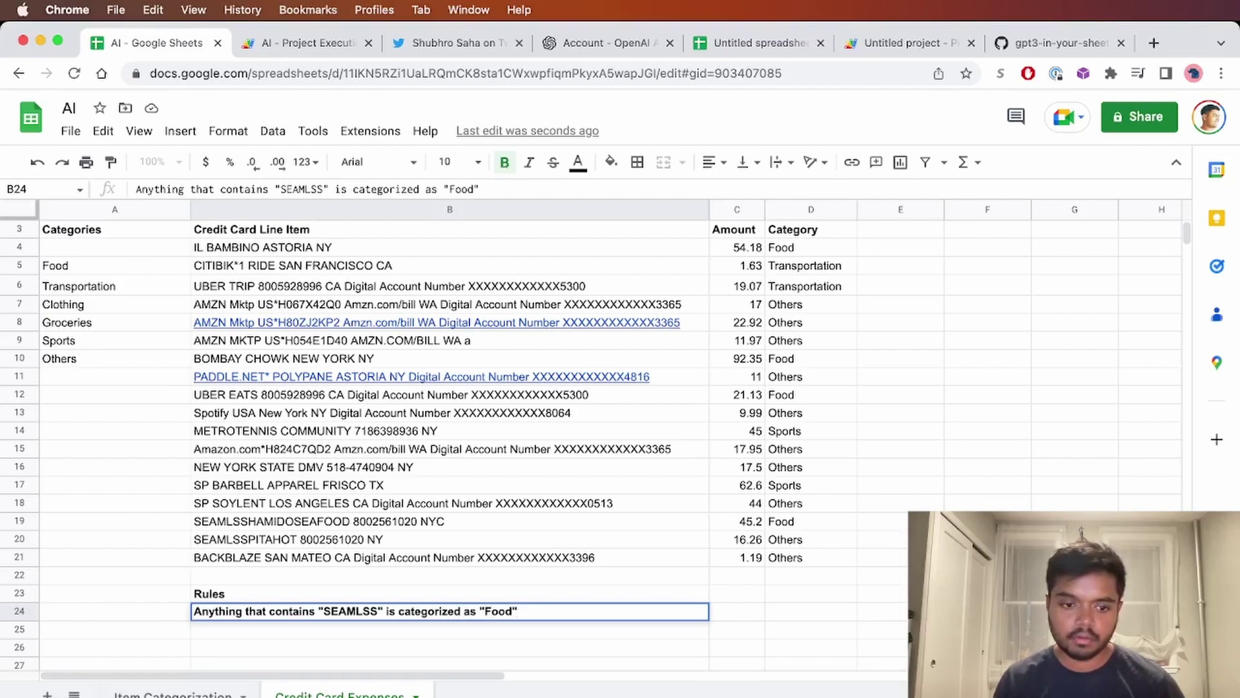
key(Return)
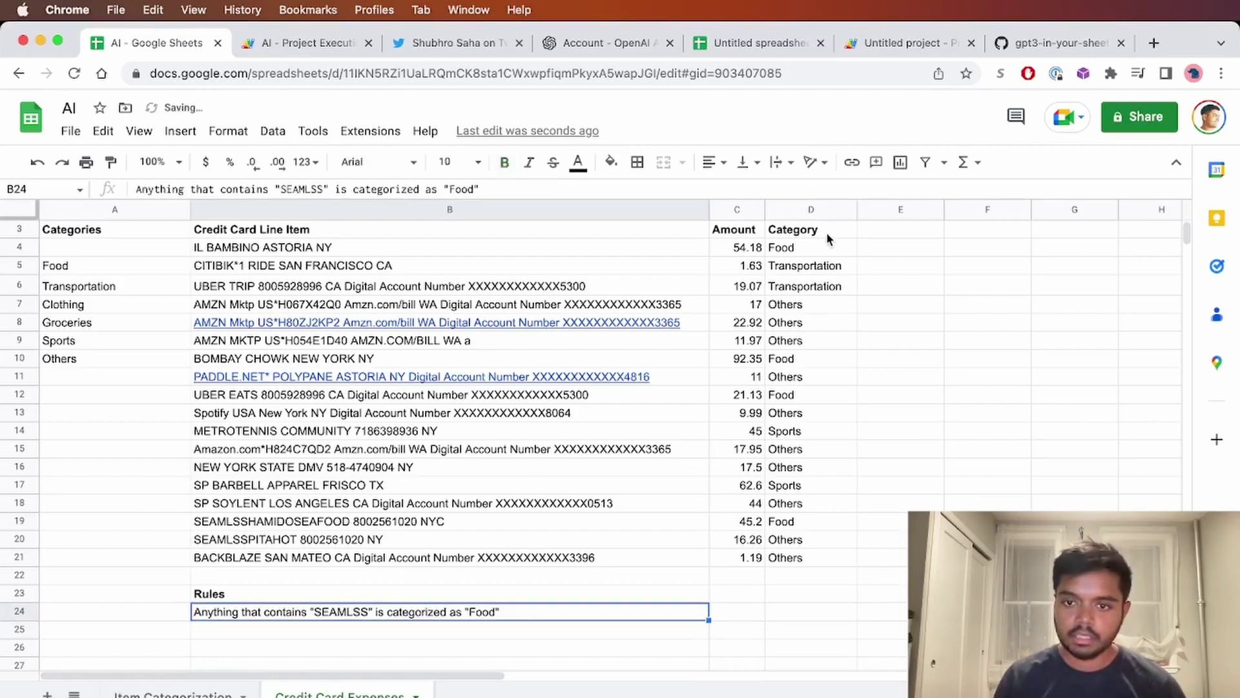
Step: Enter the B25 rule: Anything that contains "AMZN" is categorized as "Groceries"
double_click(823, 248)
click(483, 631)
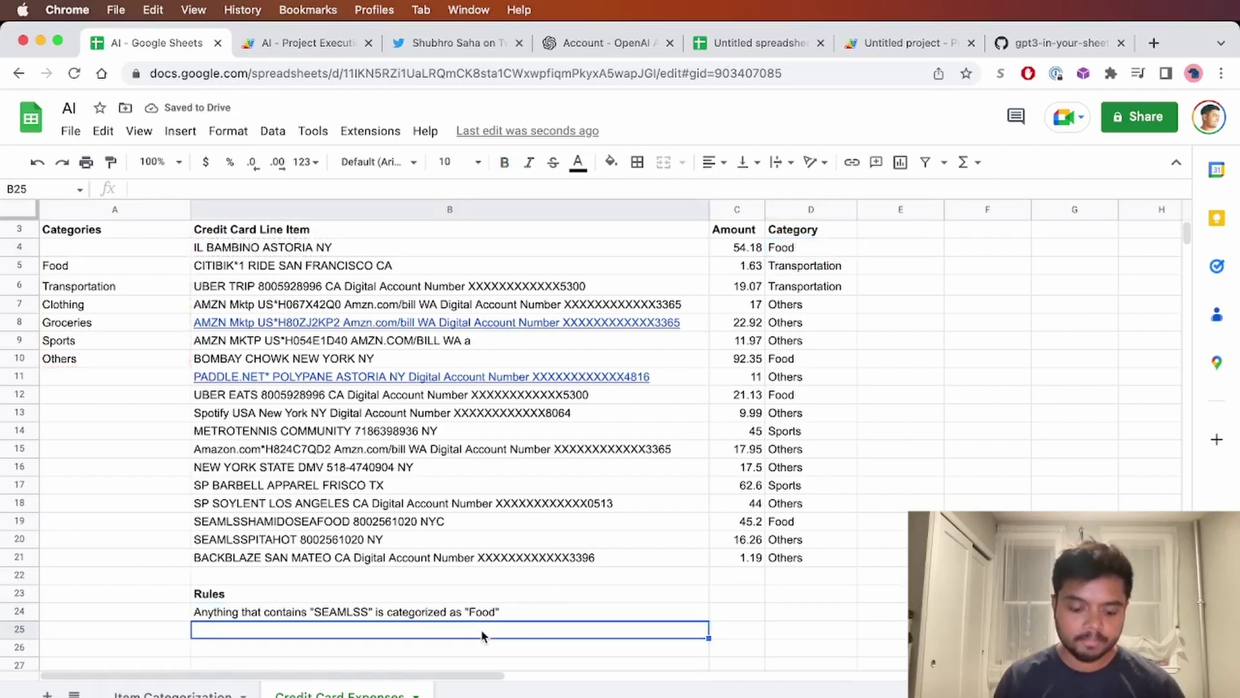
text(Anything that con)
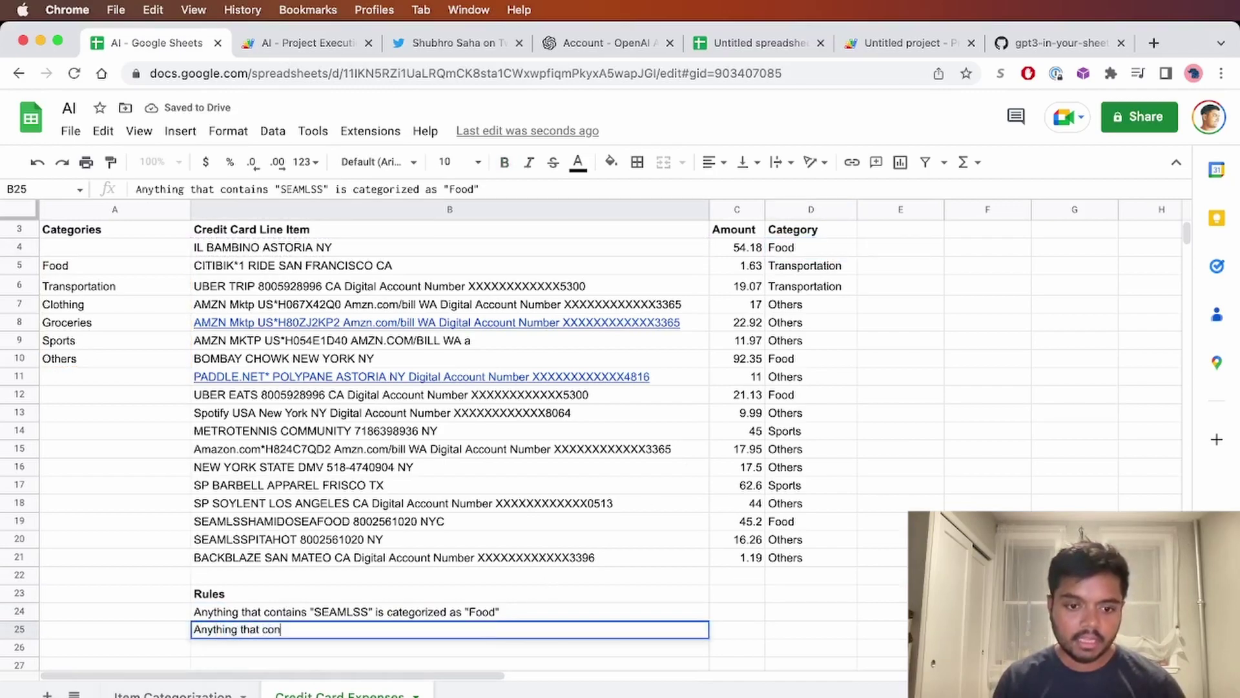
text(tains "AMZ)
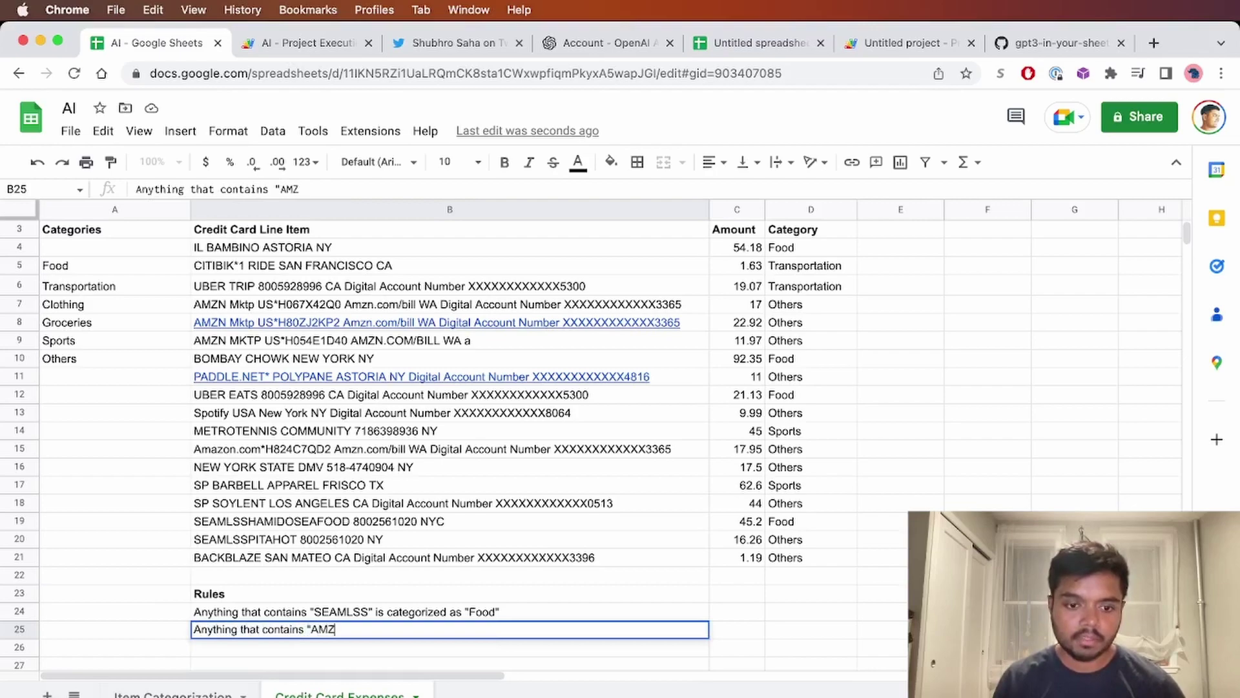
text(N" is categor)
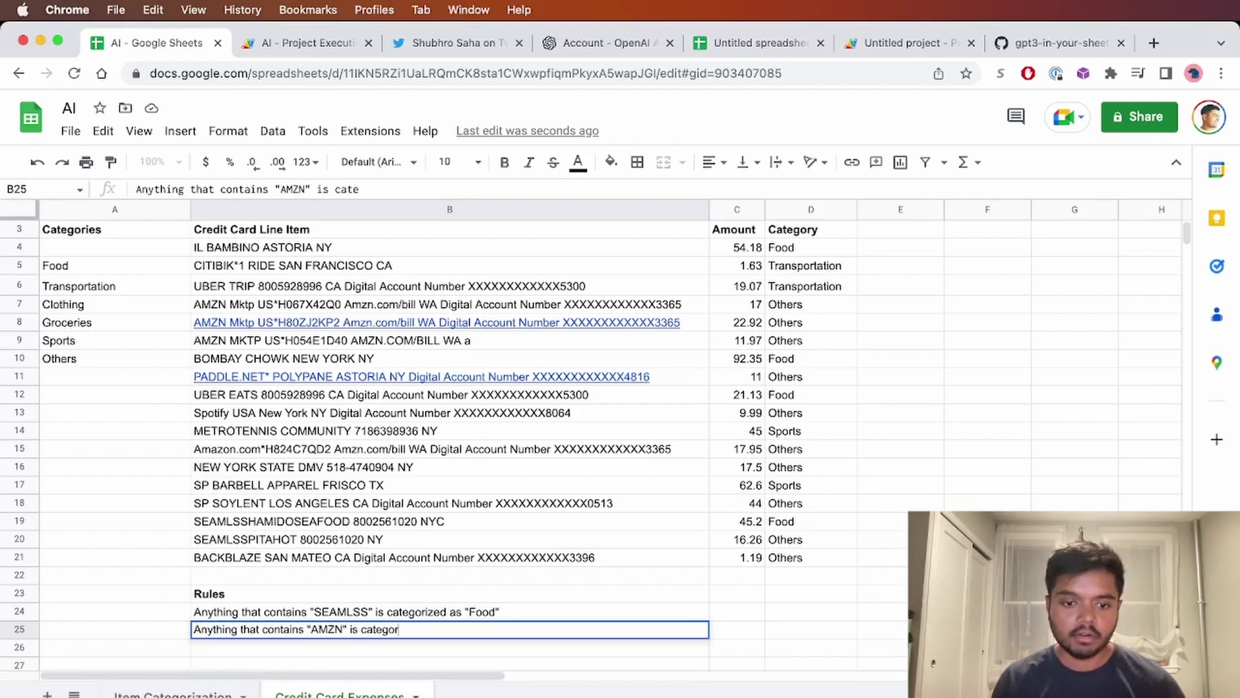
text(ized as "G)
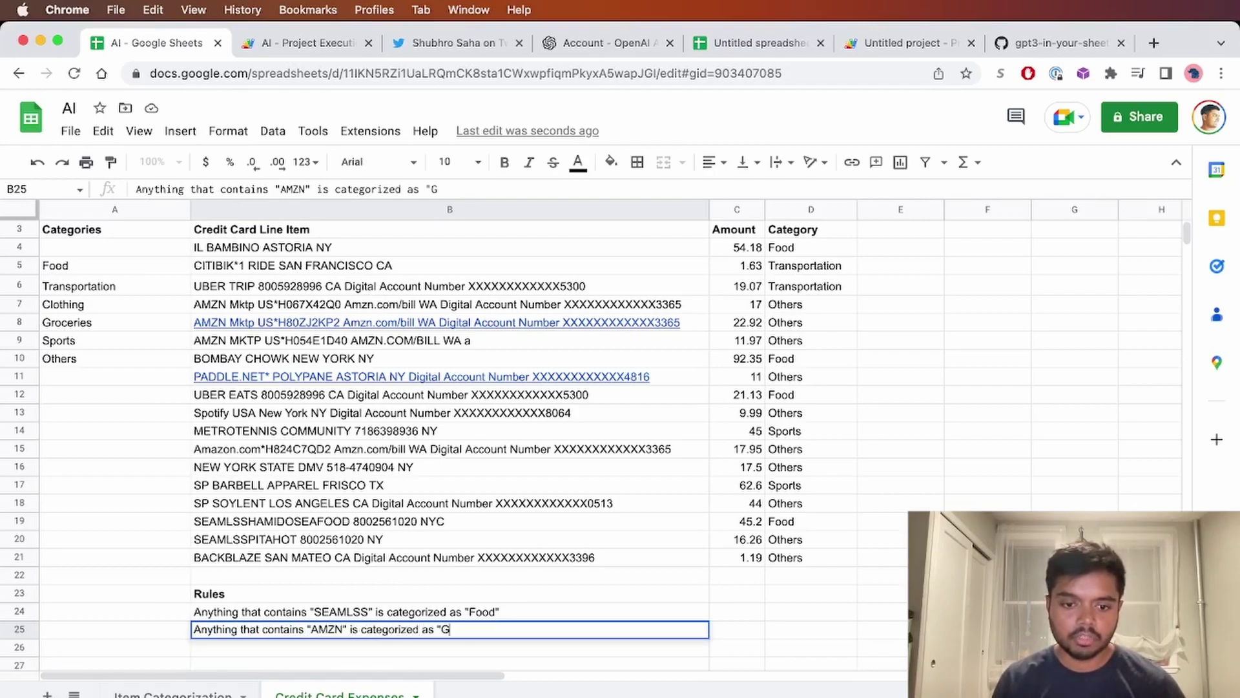
text(roceries")
key(Return)
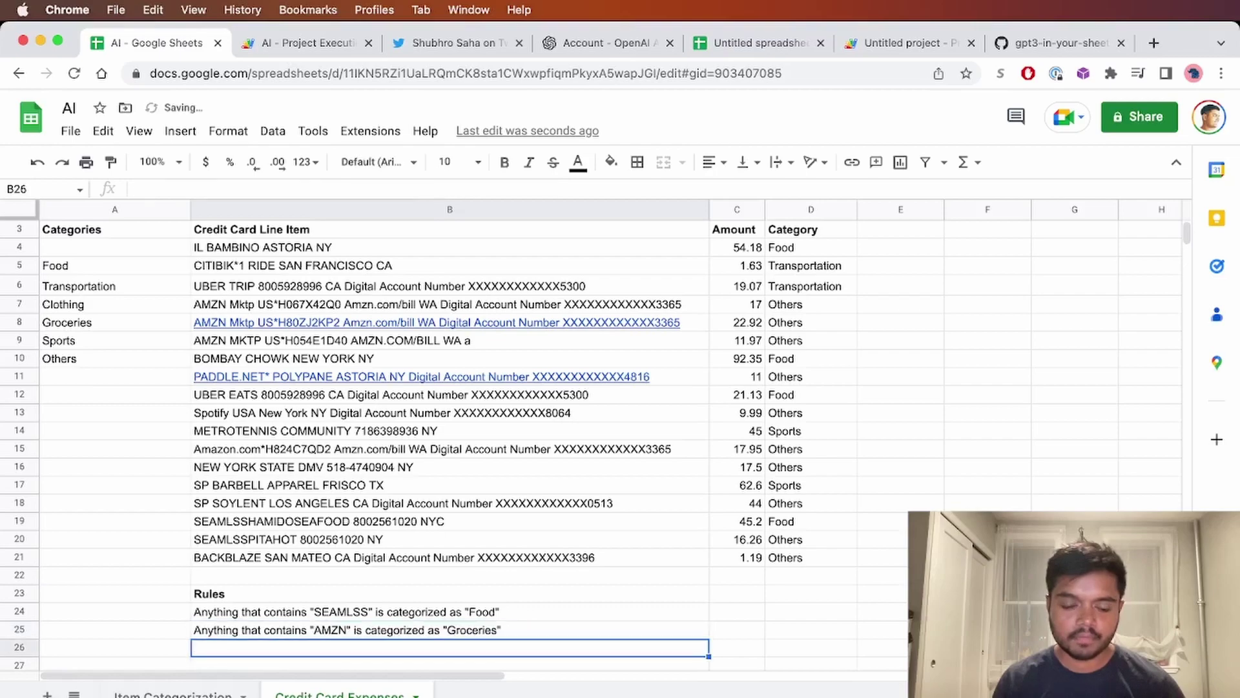
Step: Add B24:B25 as the rules argument to the CATEGORIZE formula in D4
click(450, 629)
double_click(801, 248)
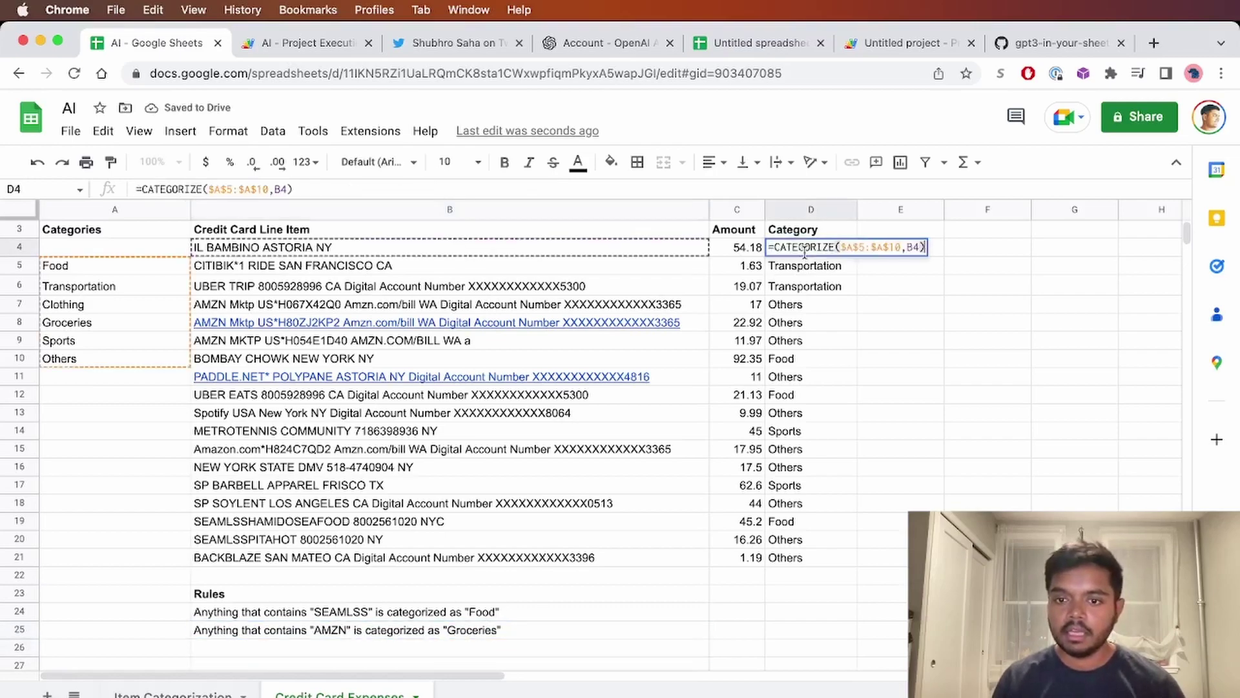
text(,)
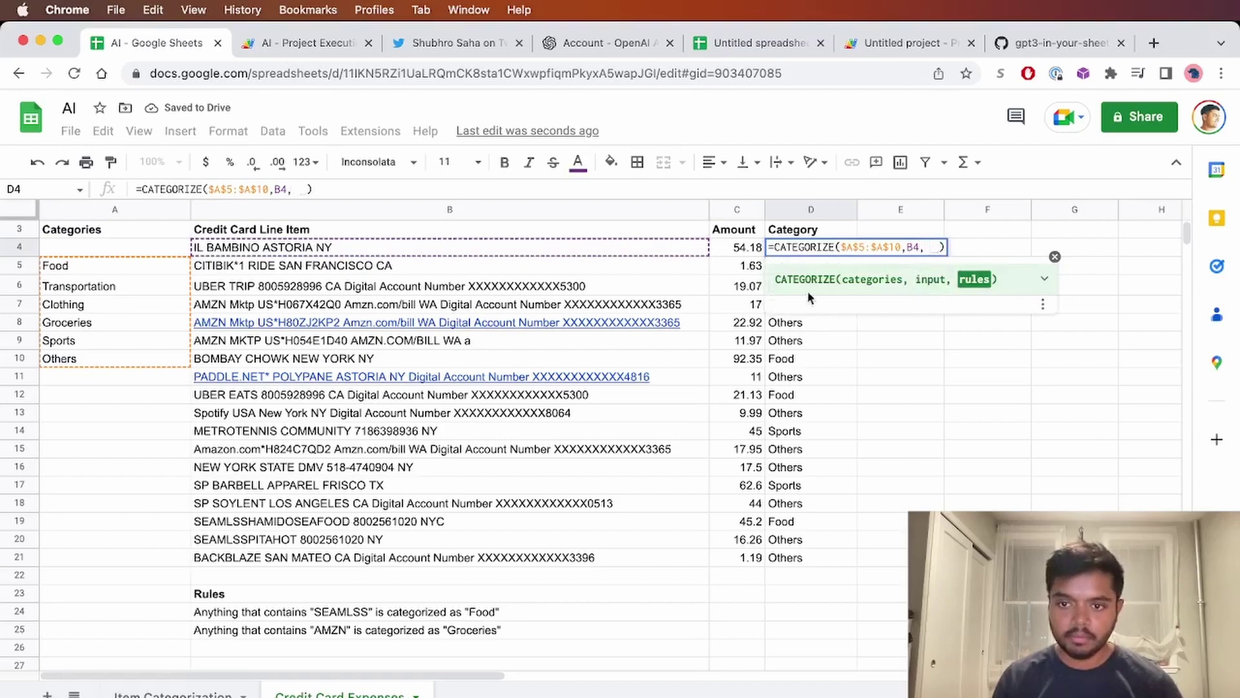
drag(421, 612, 426, 633)
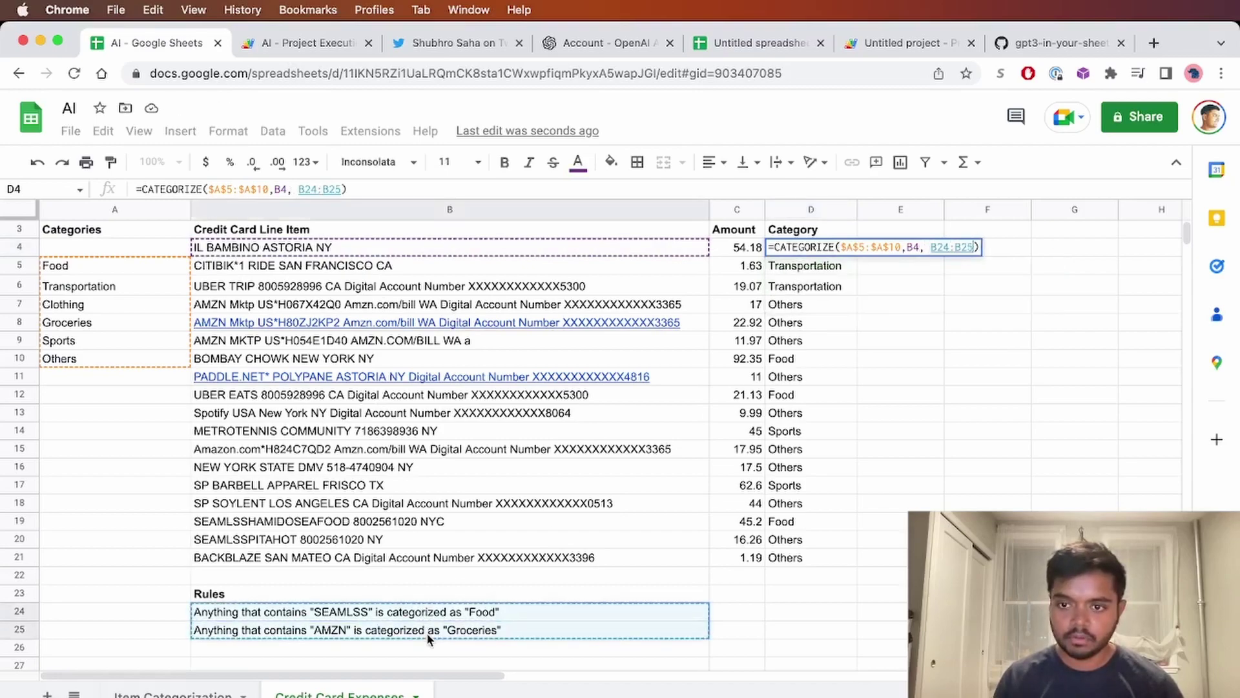
key(Return)
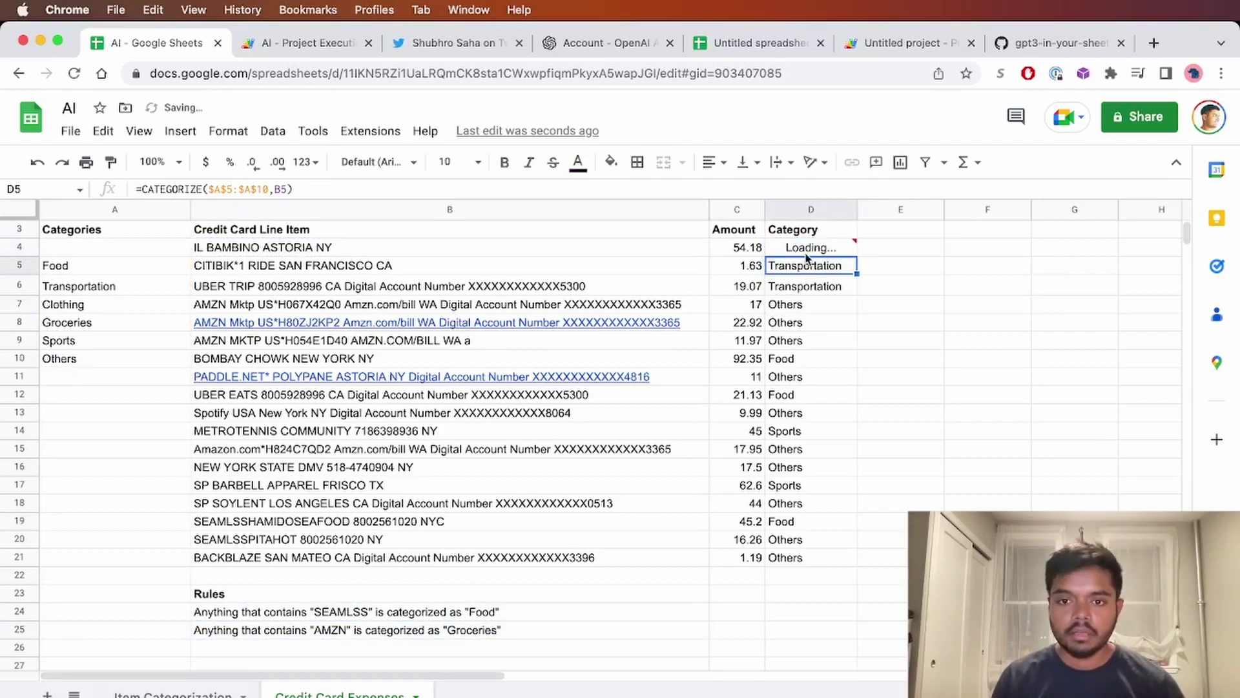
Step: Lock the D4 formula's rules range as the absolute $B$24:$B$25
double_click(809, 249)
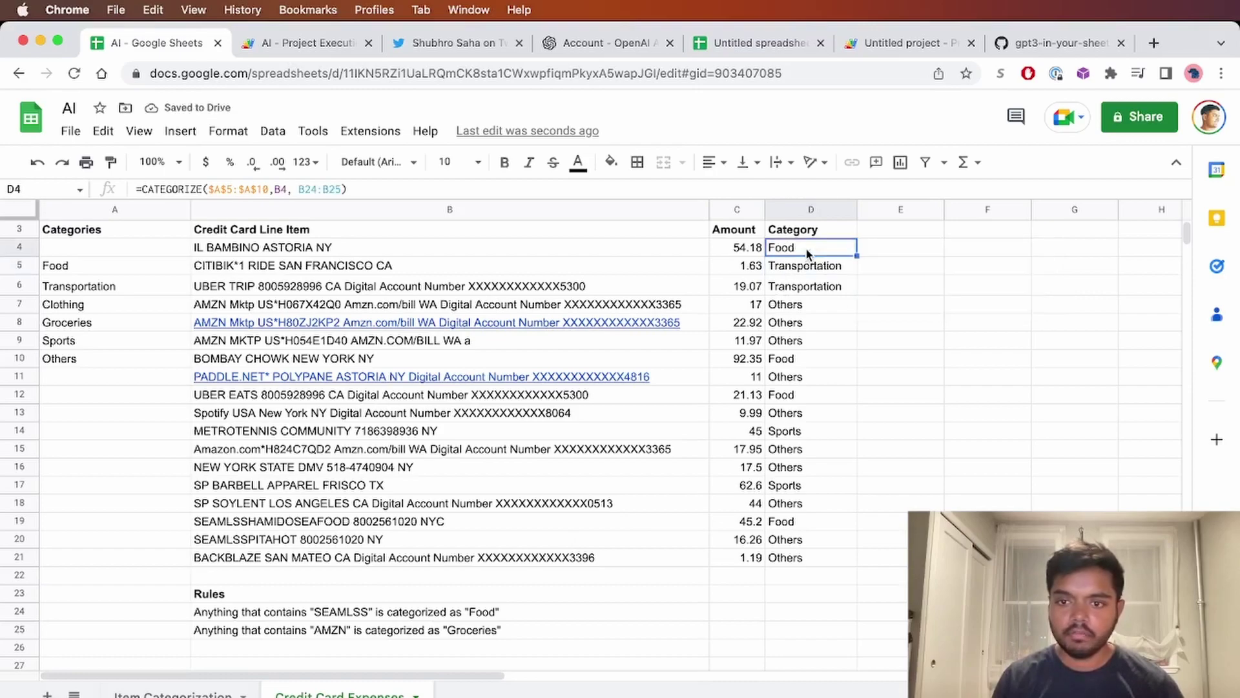
click(937, 250)
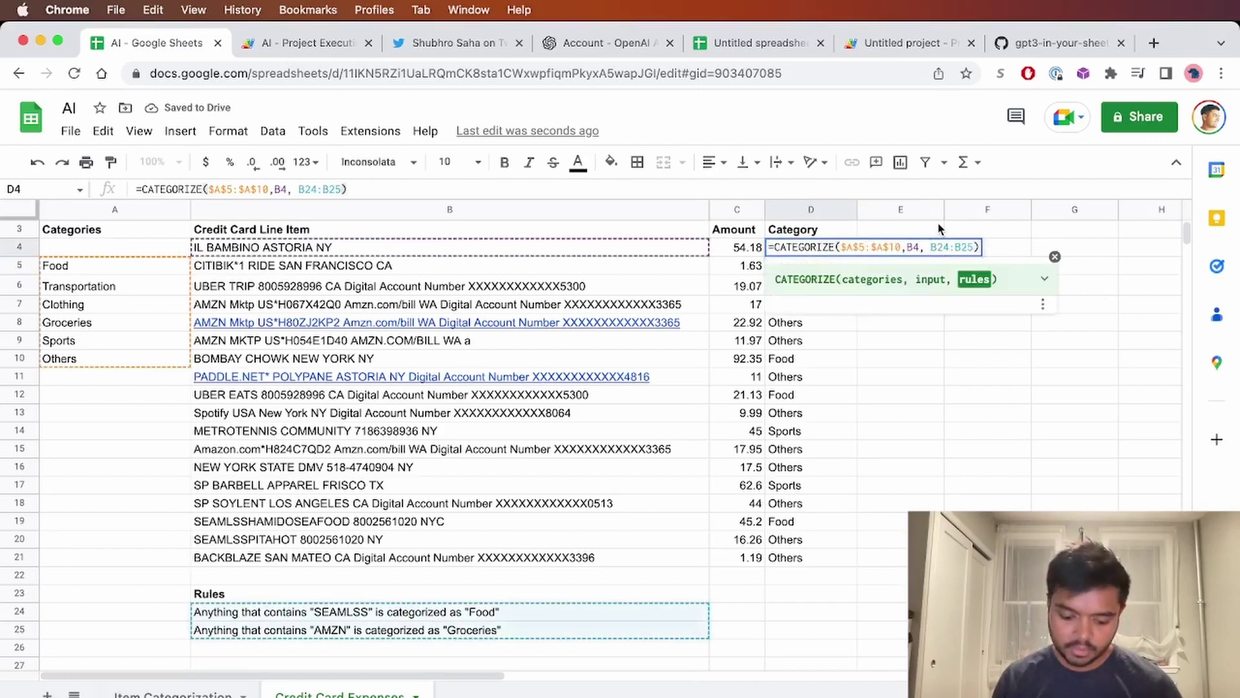
text($A)
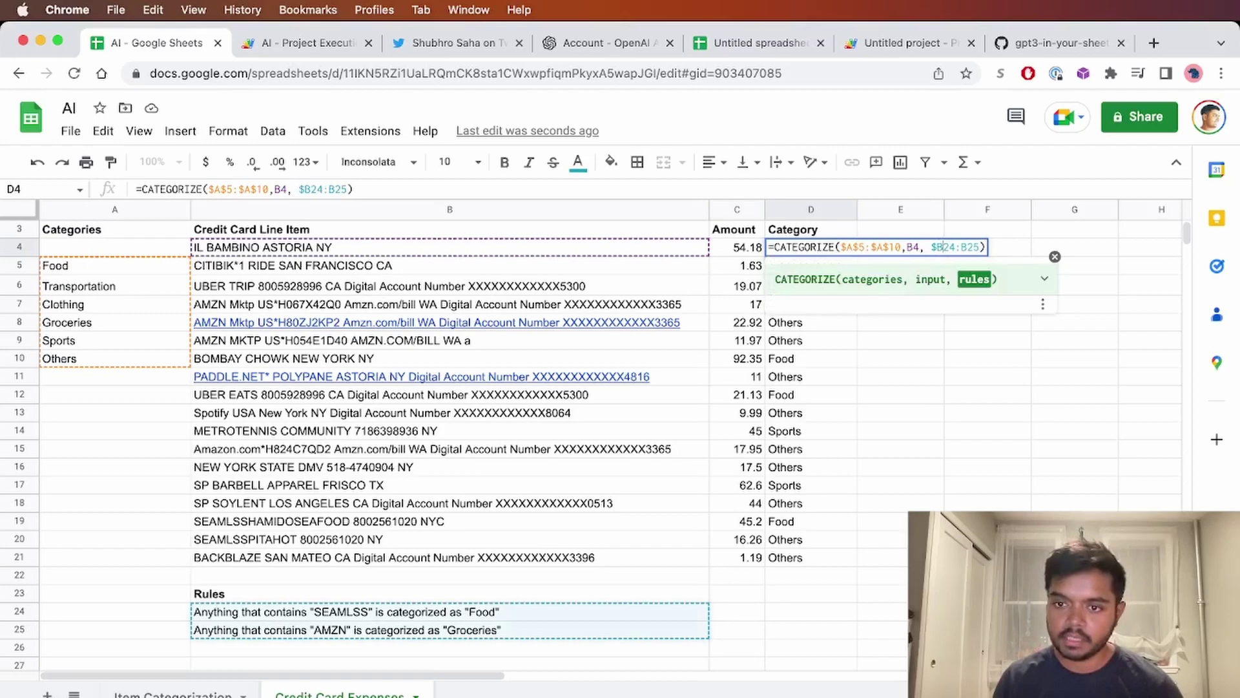
text($)
key(Right)
key(Right)
key(Right)
text($A)
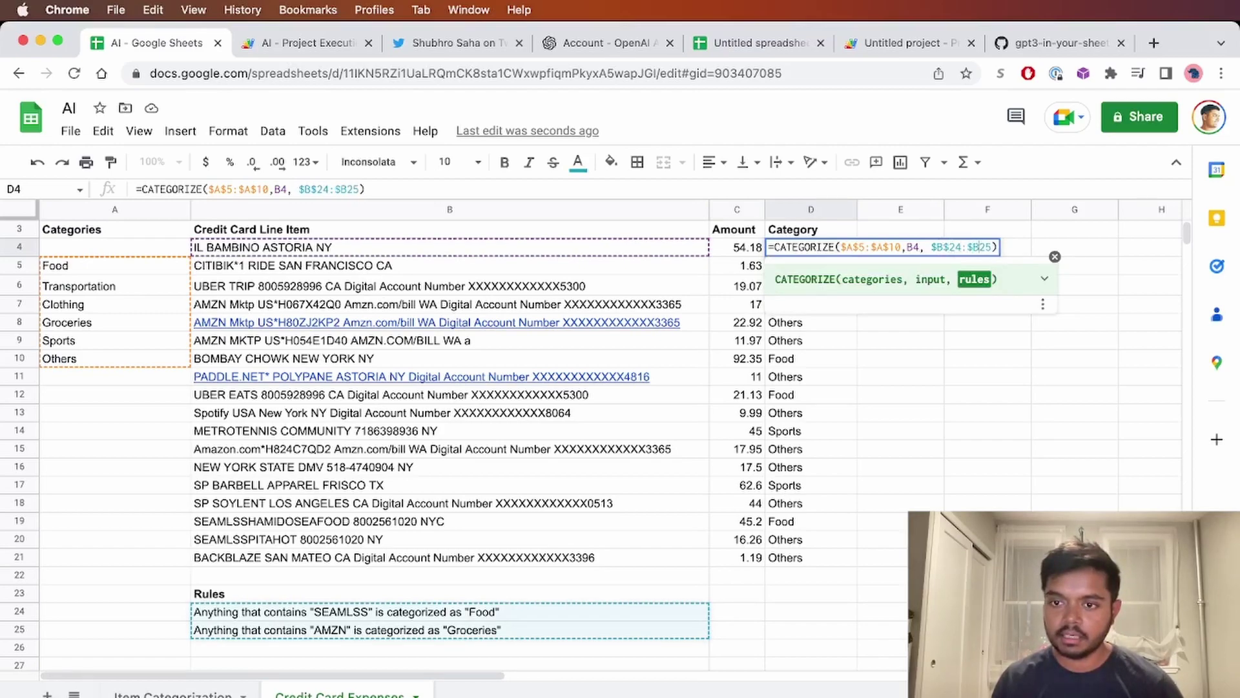
text($)
key(Return)
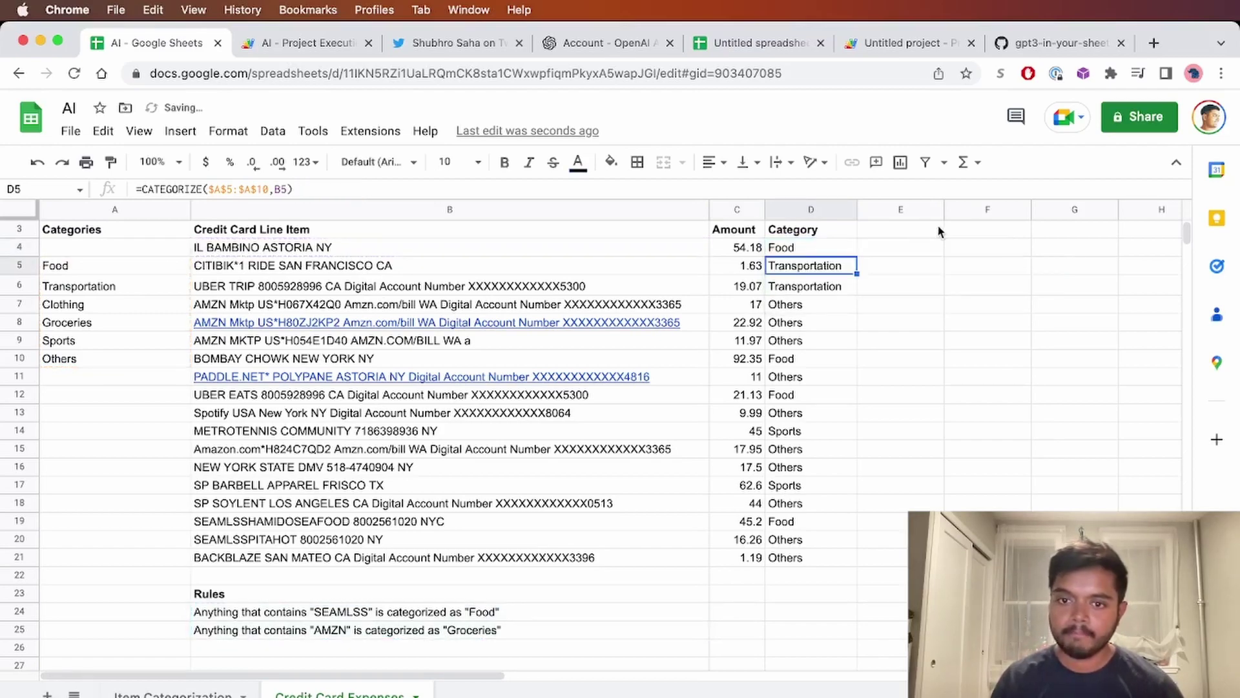
key(Down)
click(841, 247)
Step: Fill the D4 formula down to D21 and confirm AMZN rows show Groceries, SEAMLSS rows Food
drag(855, 254, 828, 550)
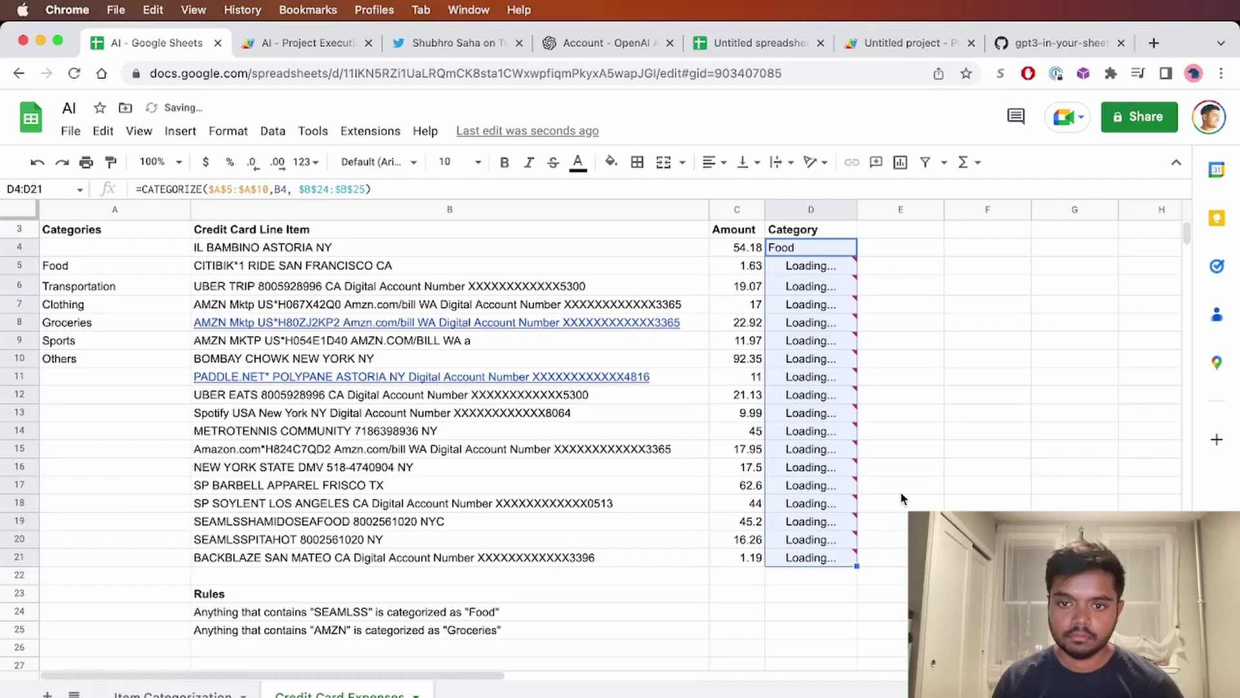
click(876, 520)
click(646, 521)
drag(810, 539, 575, 540)
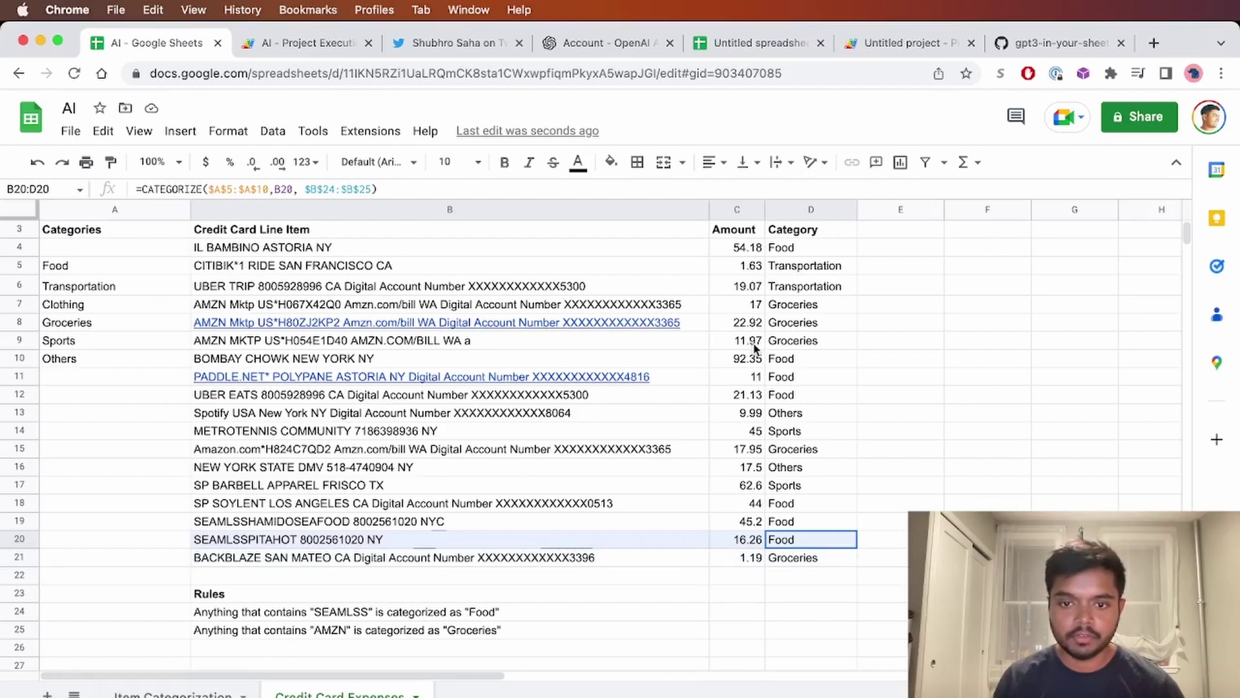
drag(830, 303, 551, 341)
click(677, 542)
scroll(740, 465, up, 1)
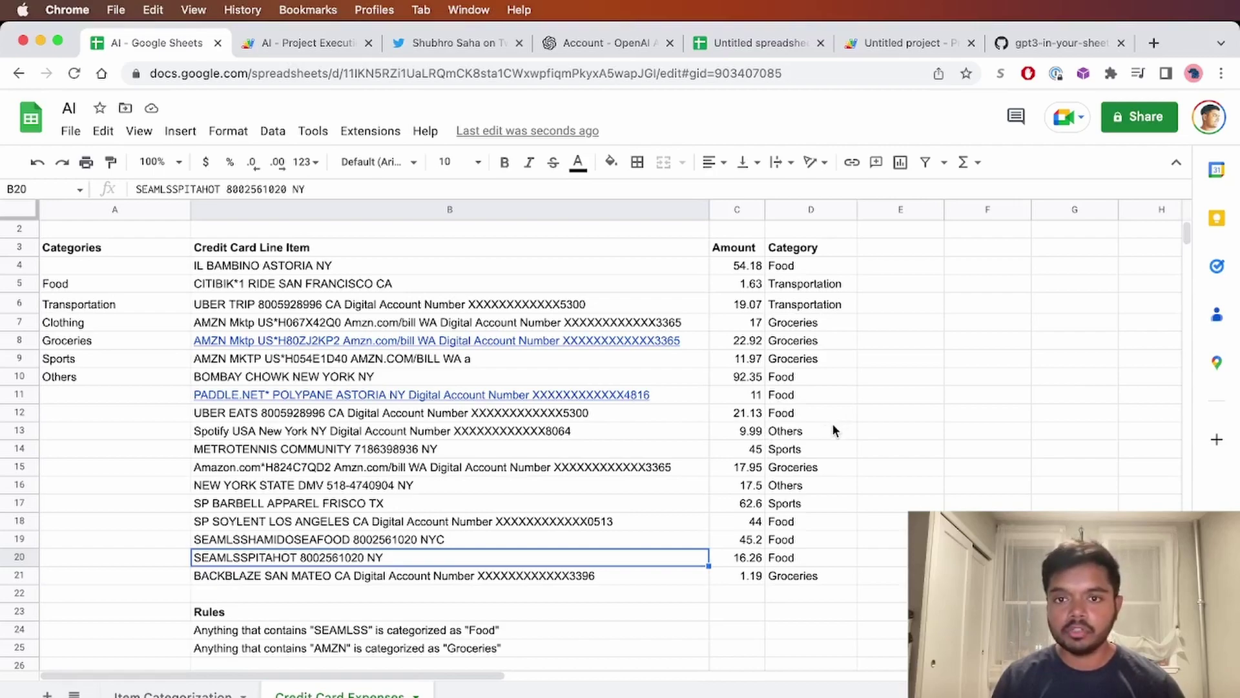
click(834, 340)
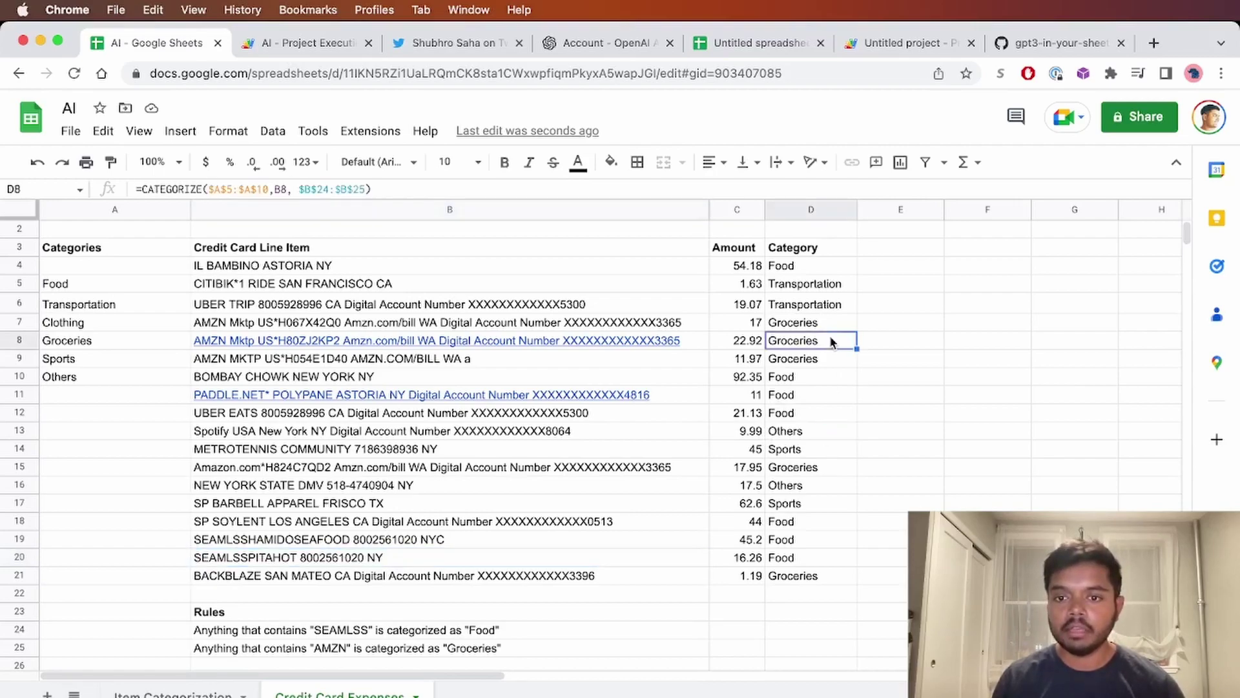
click(833, 283)
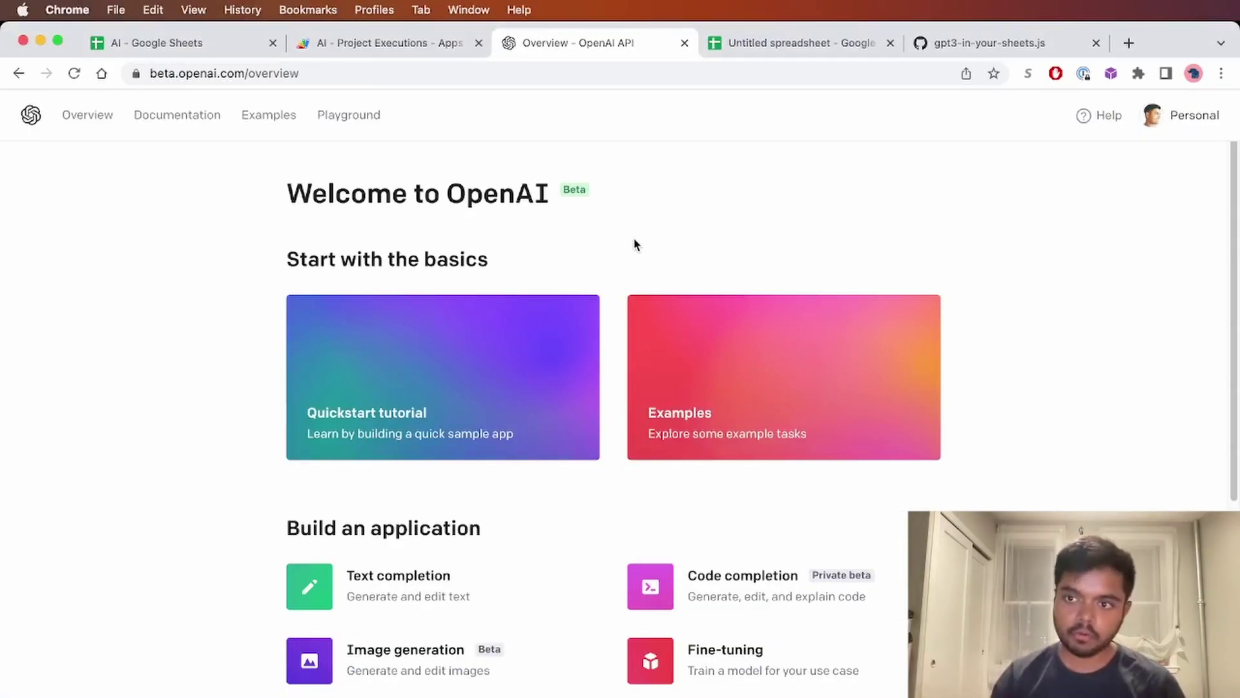
Step: From the account menu's API keys page, create a new secret key and copy it
click(1187, 123)
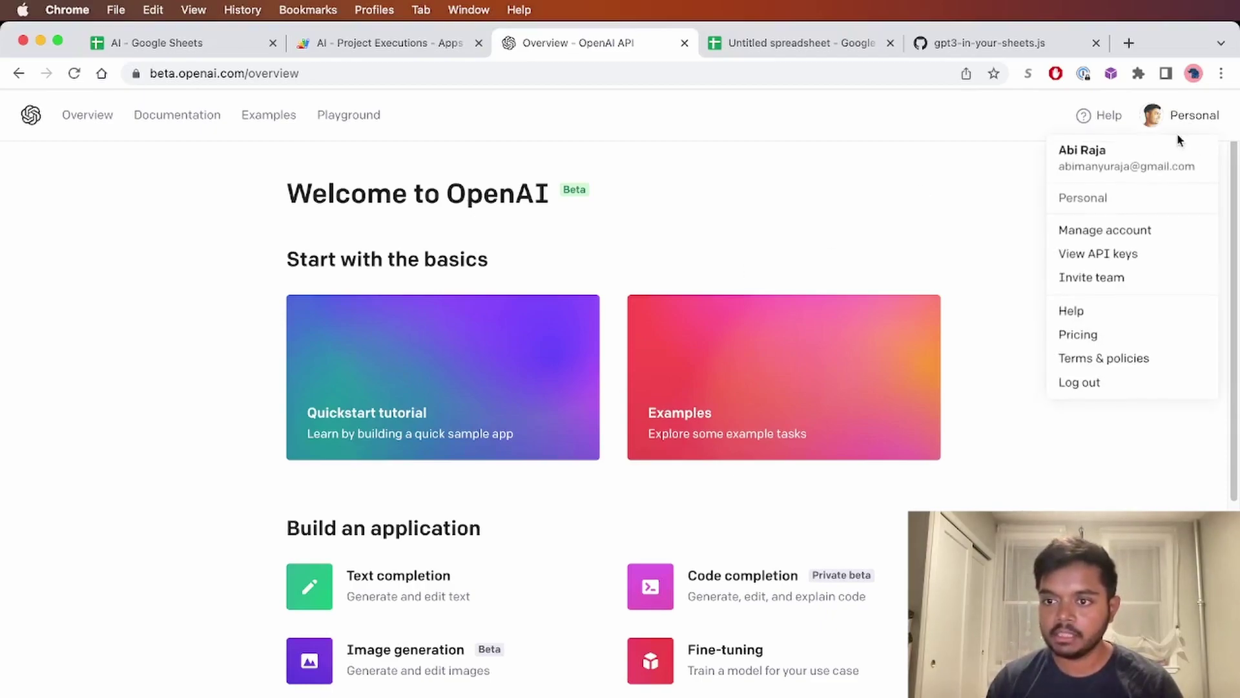
click(1123, 257)
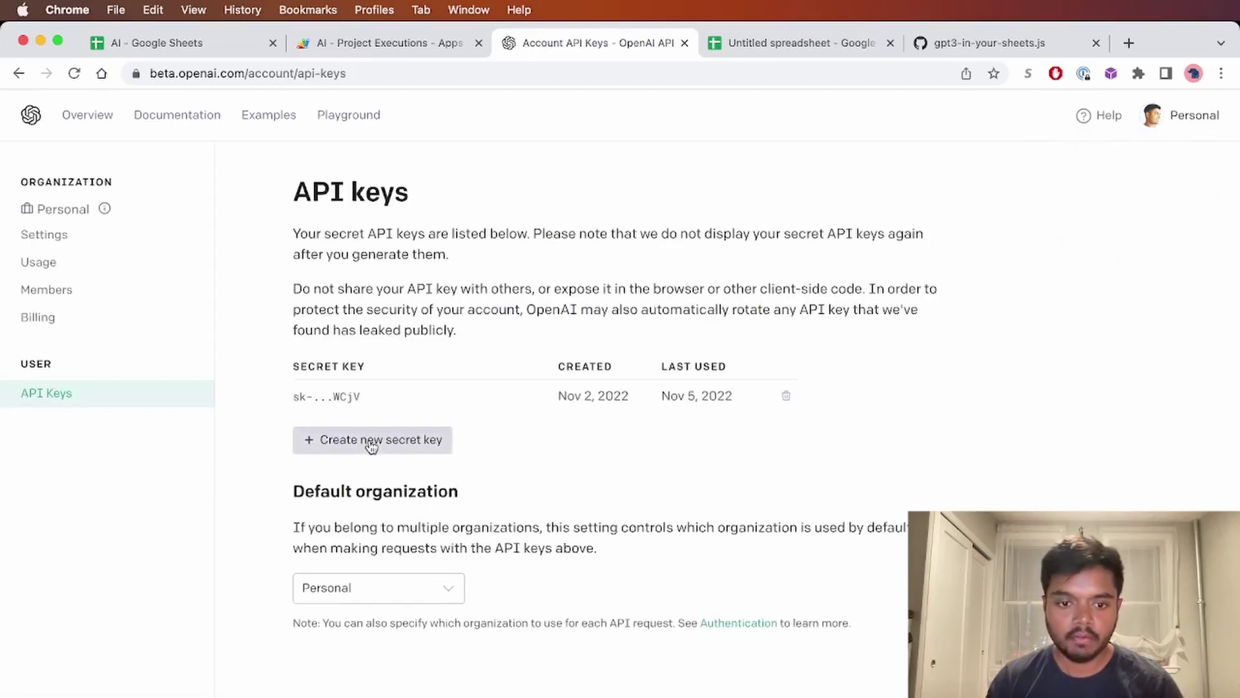
click(371, 441)
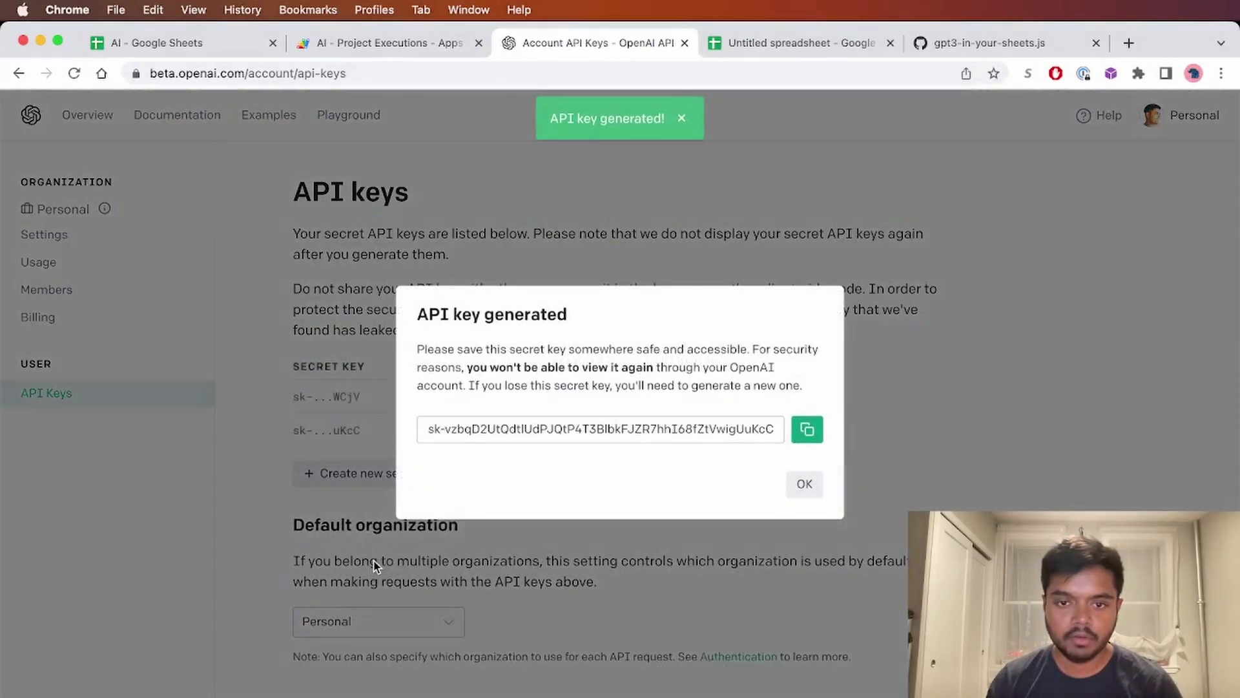
click(808, 431)
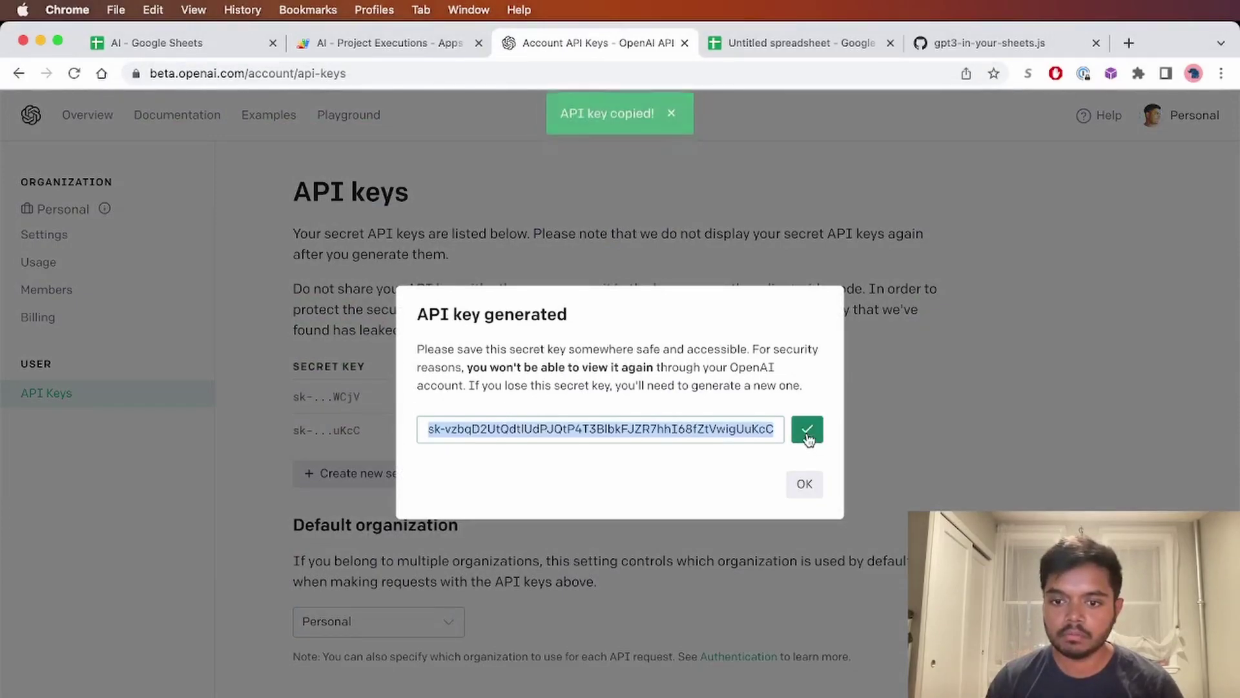
Step: Open the untitled spreadsheet's Apps Script editor, clear Code.gs and paste the API key as a comment
click(768, 48)
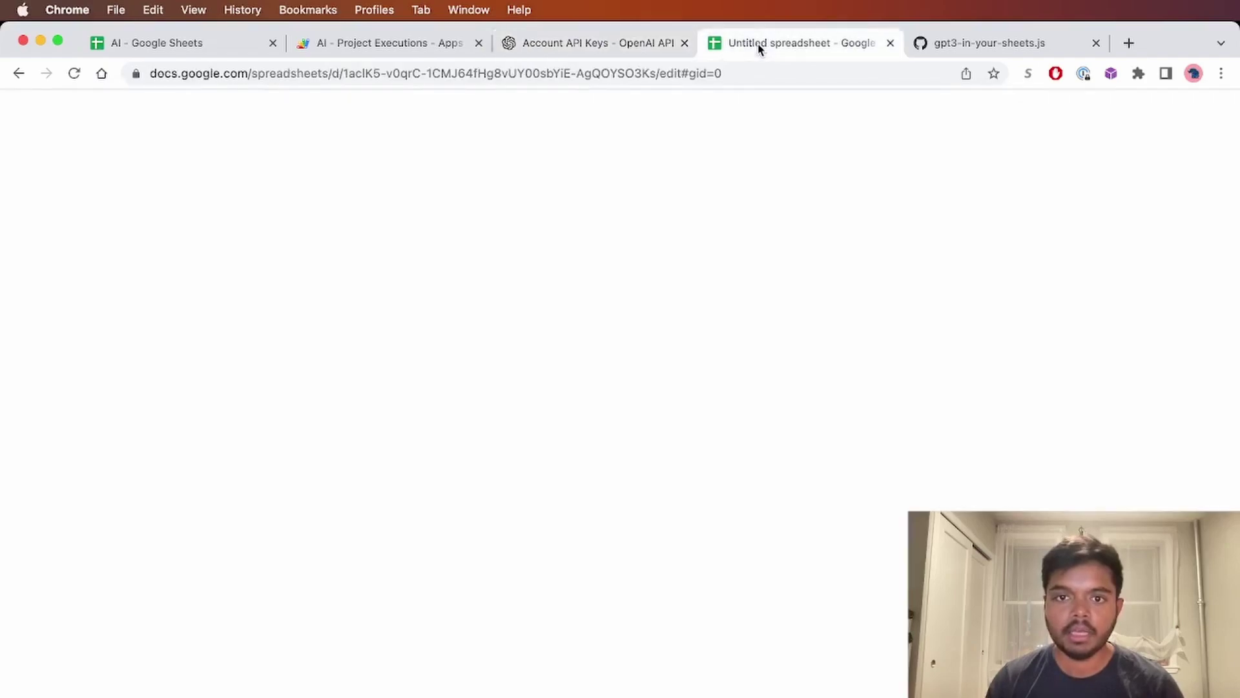
click(167, 252)
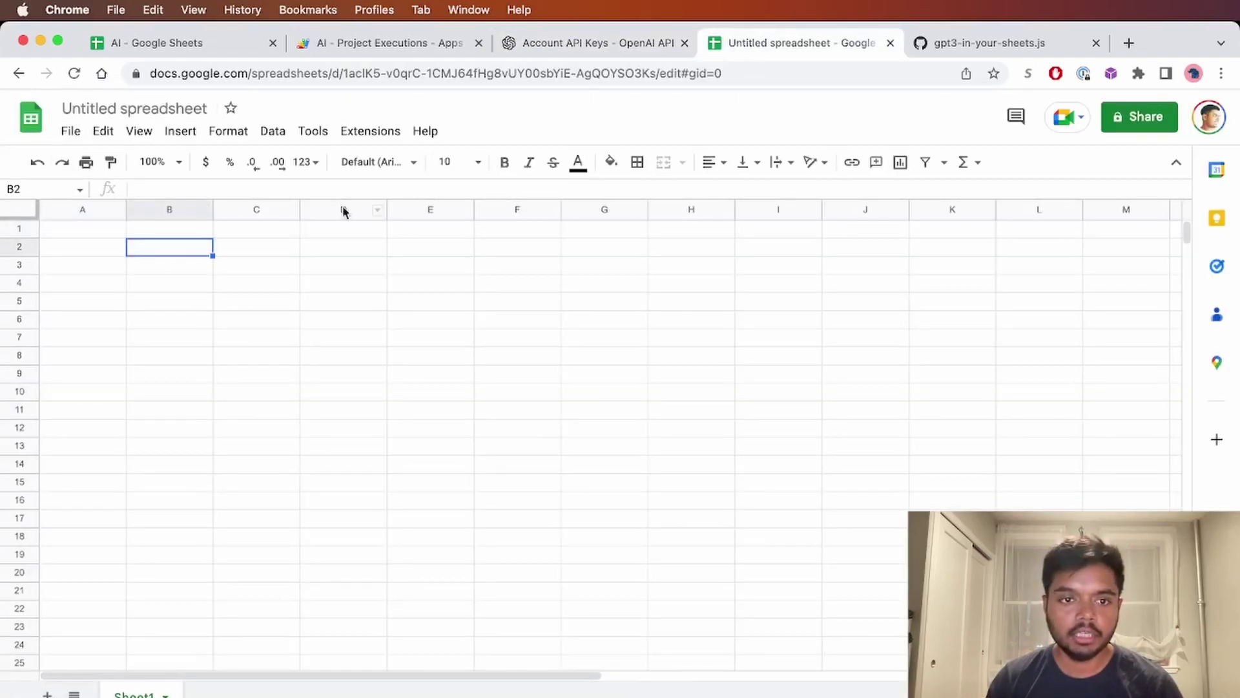
click(342, 135)
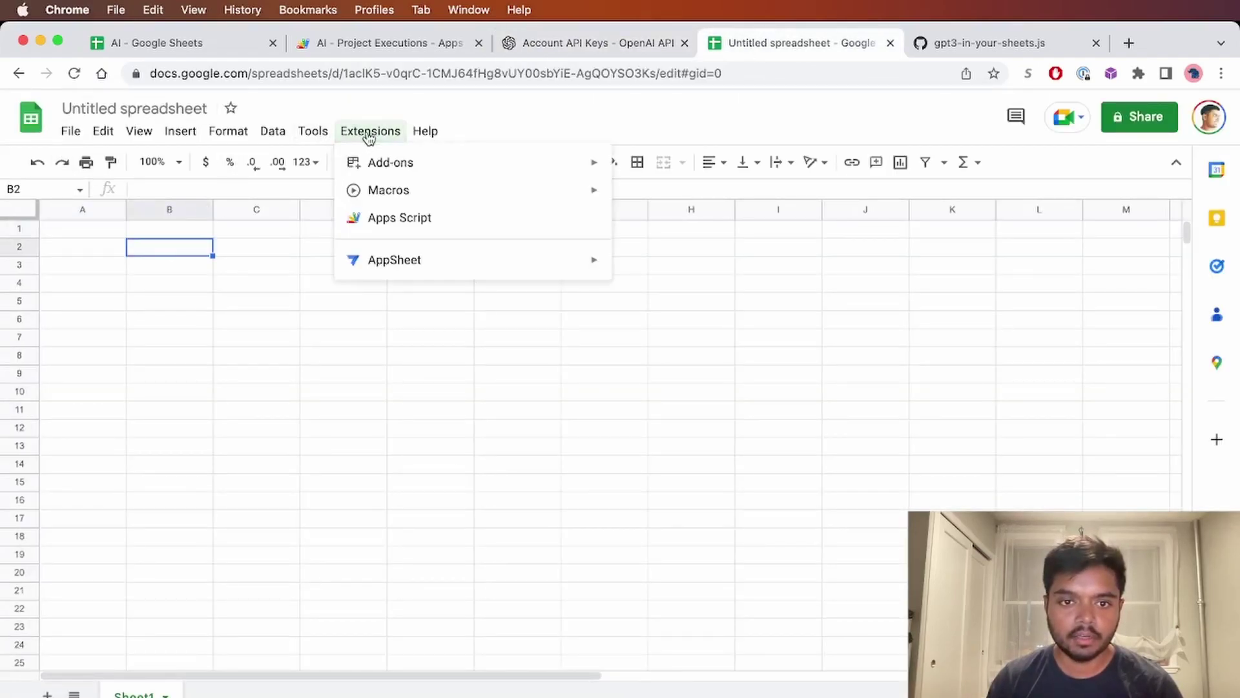
click(384, 220)
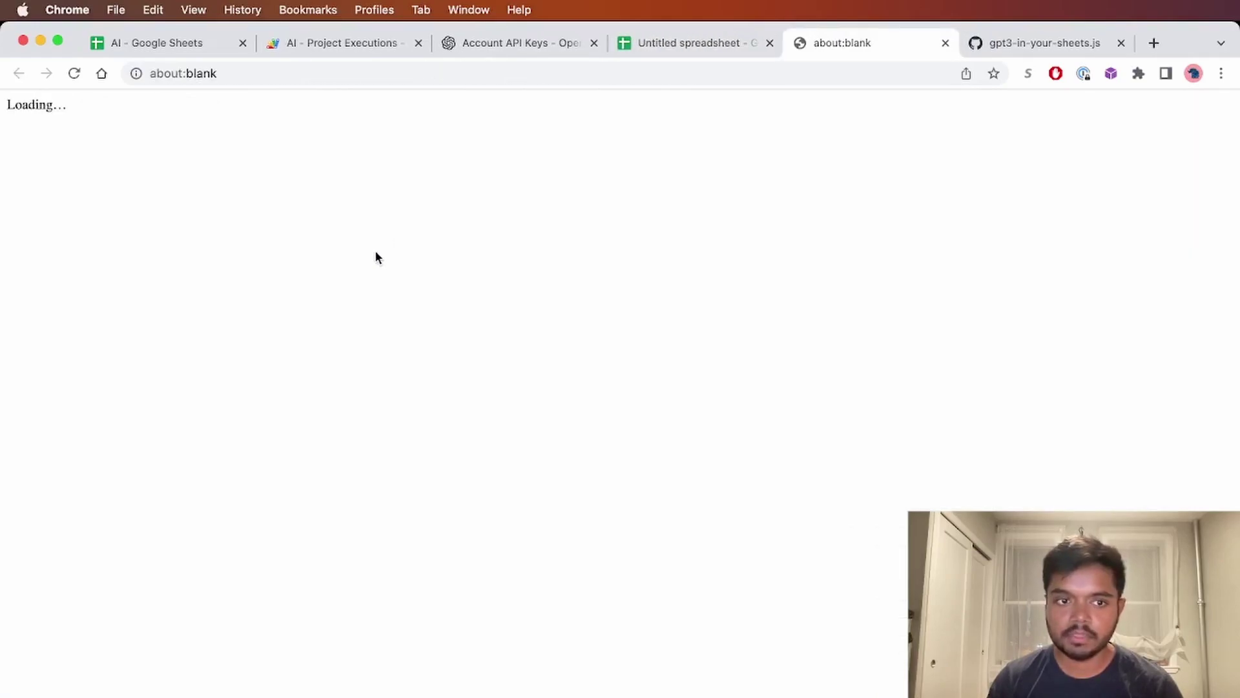
key(super+a)
key(BackSpace)
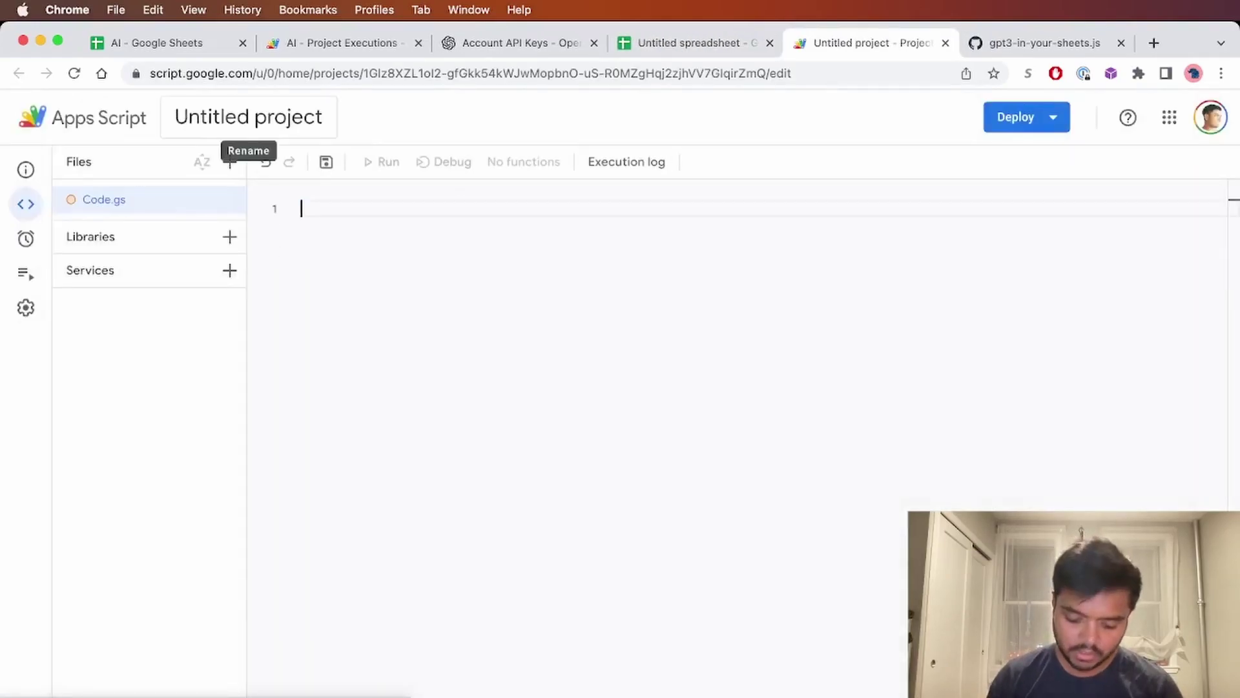
text(//)
key(super+v)
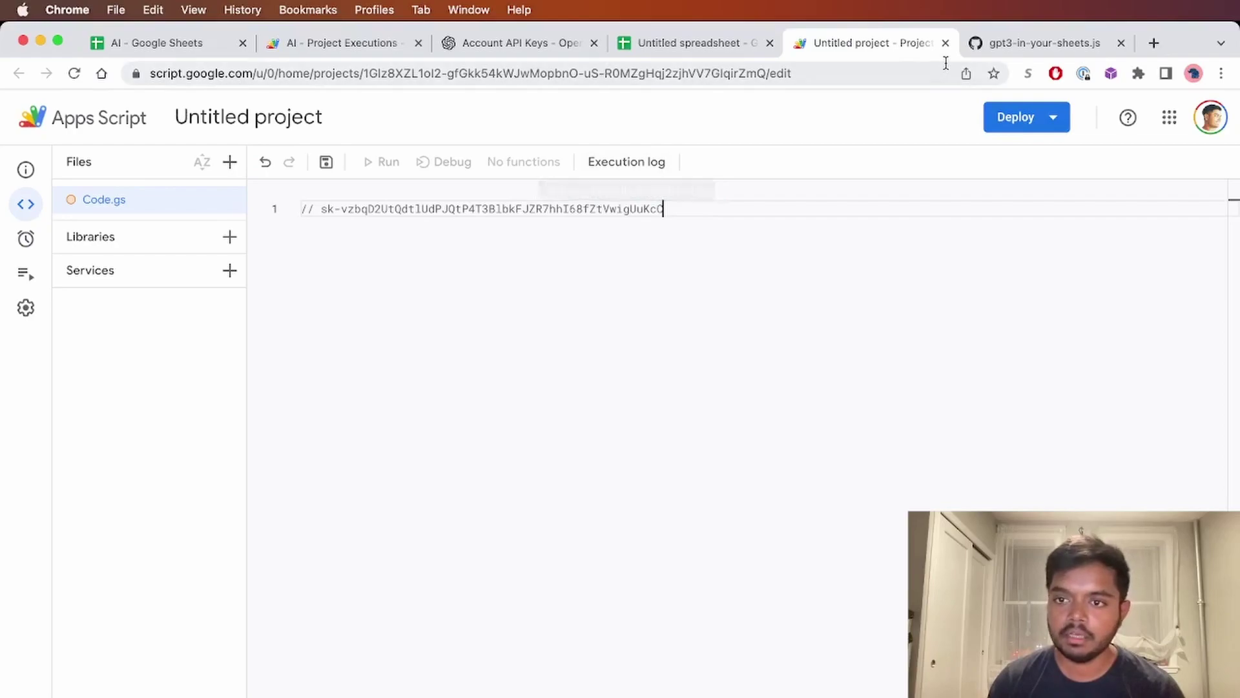
Step: Copy lines 1–41 of the gpt3-in-your-sheets.js gist
click(1033, 42)
scroll(487, 420, down, 10)
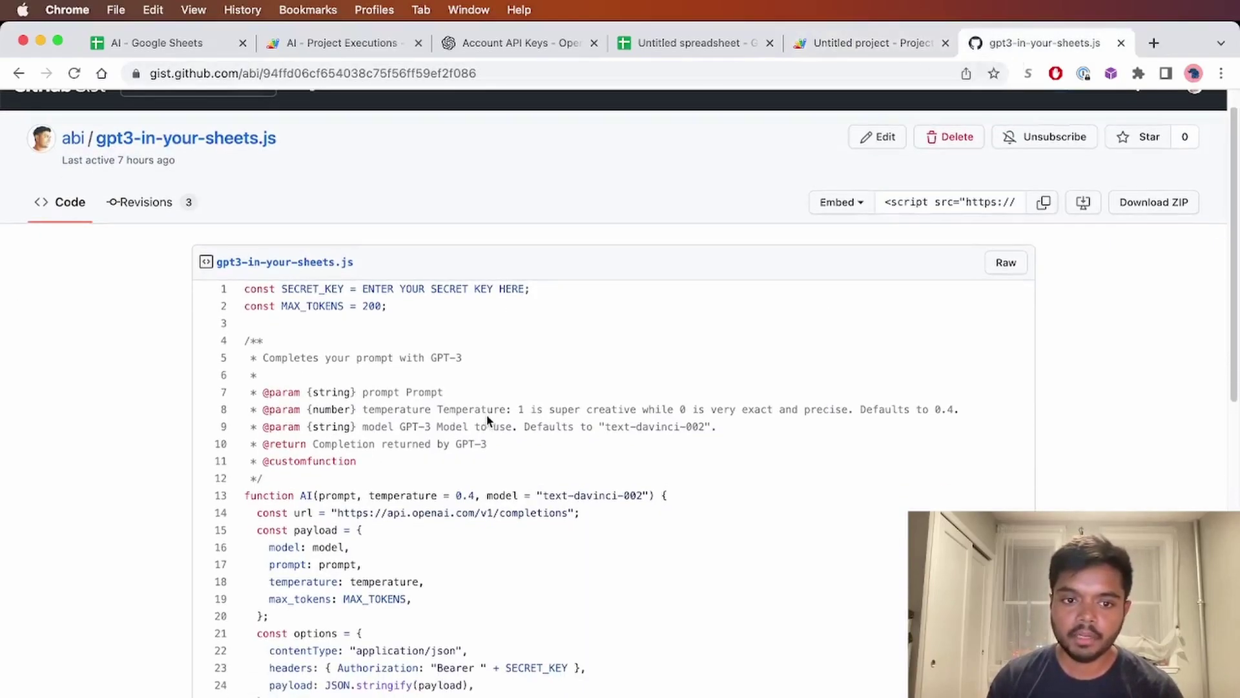
scroll(315, 369, up, 10)
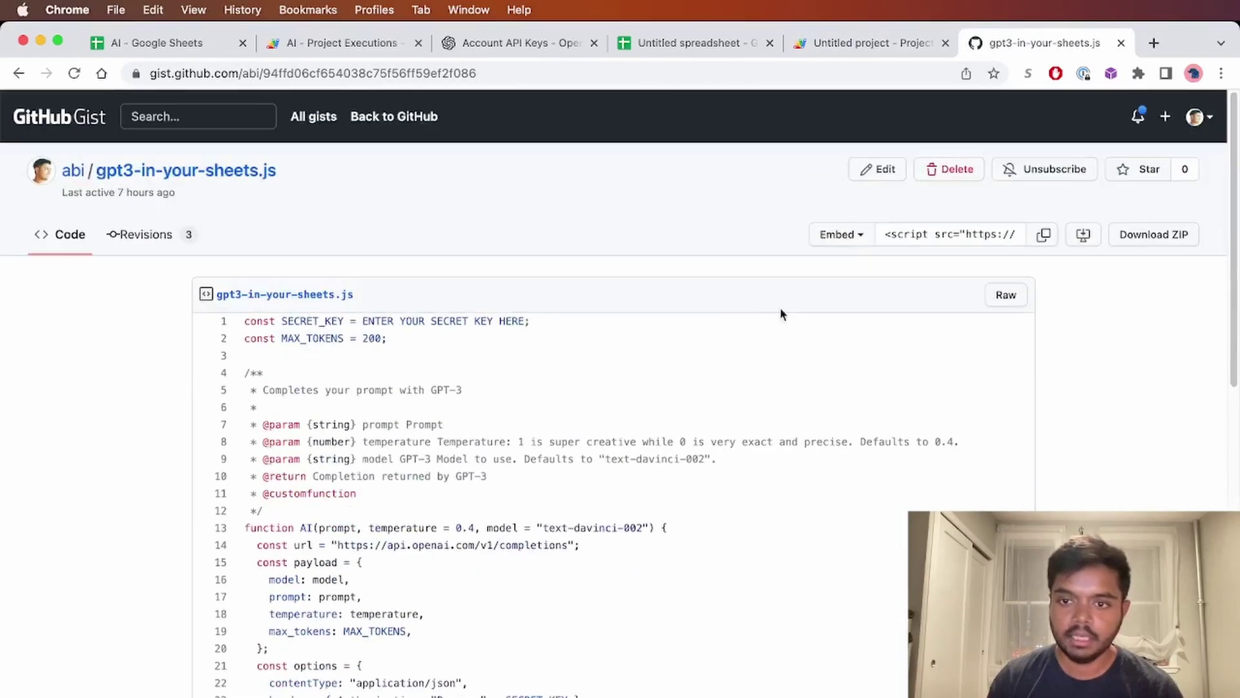
drag(244, 328, 565, 330)
key(super+c)
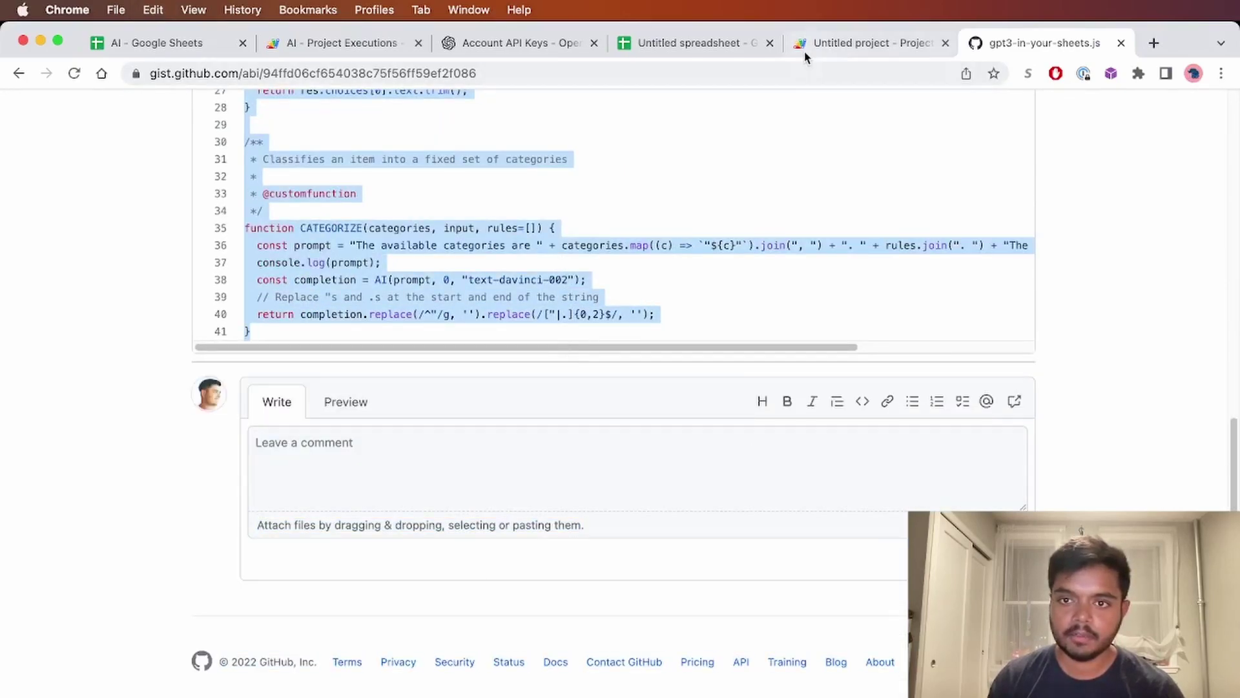
Step: Paste the GPT-3 gist code into Code.gs below the key comment
click(808, 45)
key(Return)
key(Return)
key(super+v)
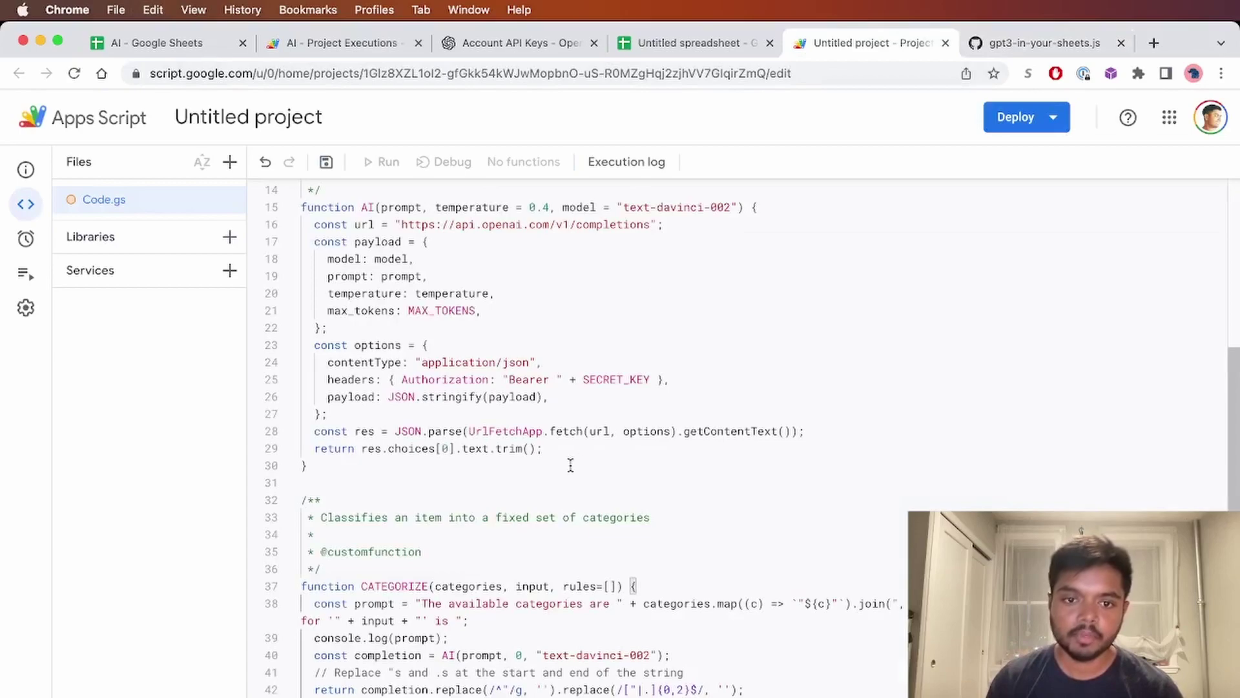
scroll(569, 466, up, 10)
scroll(572, 568, down, 3)
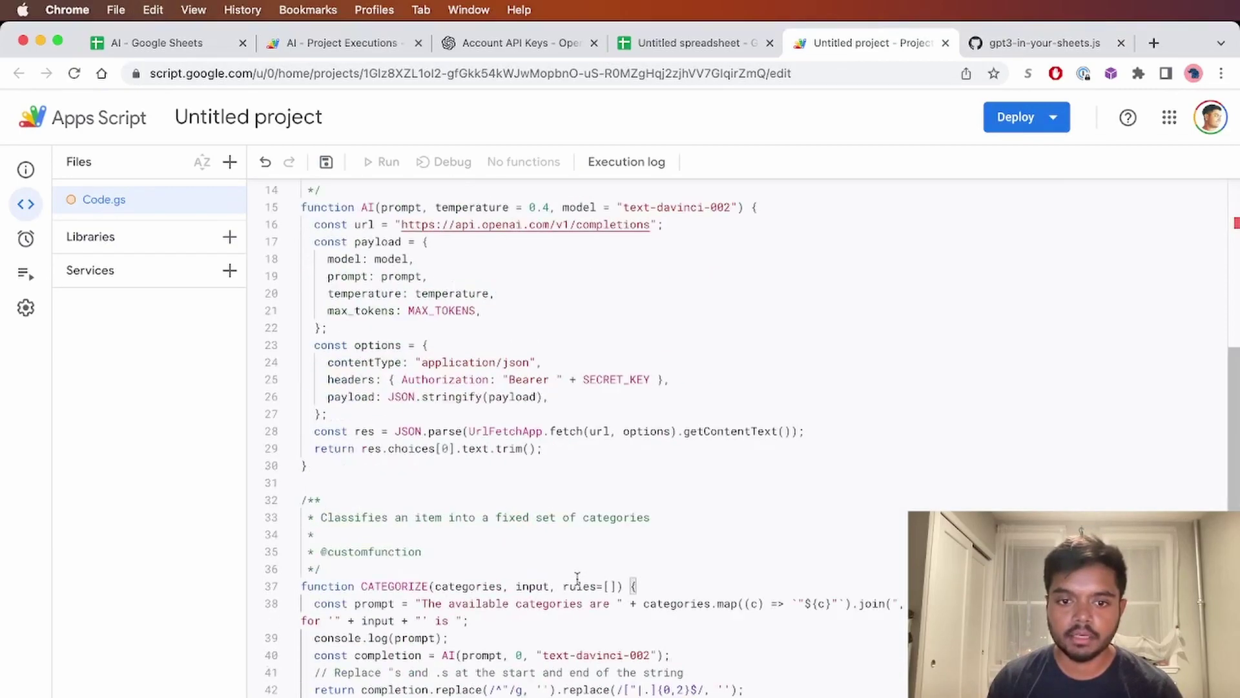
scroll(568, 555, up, 3)
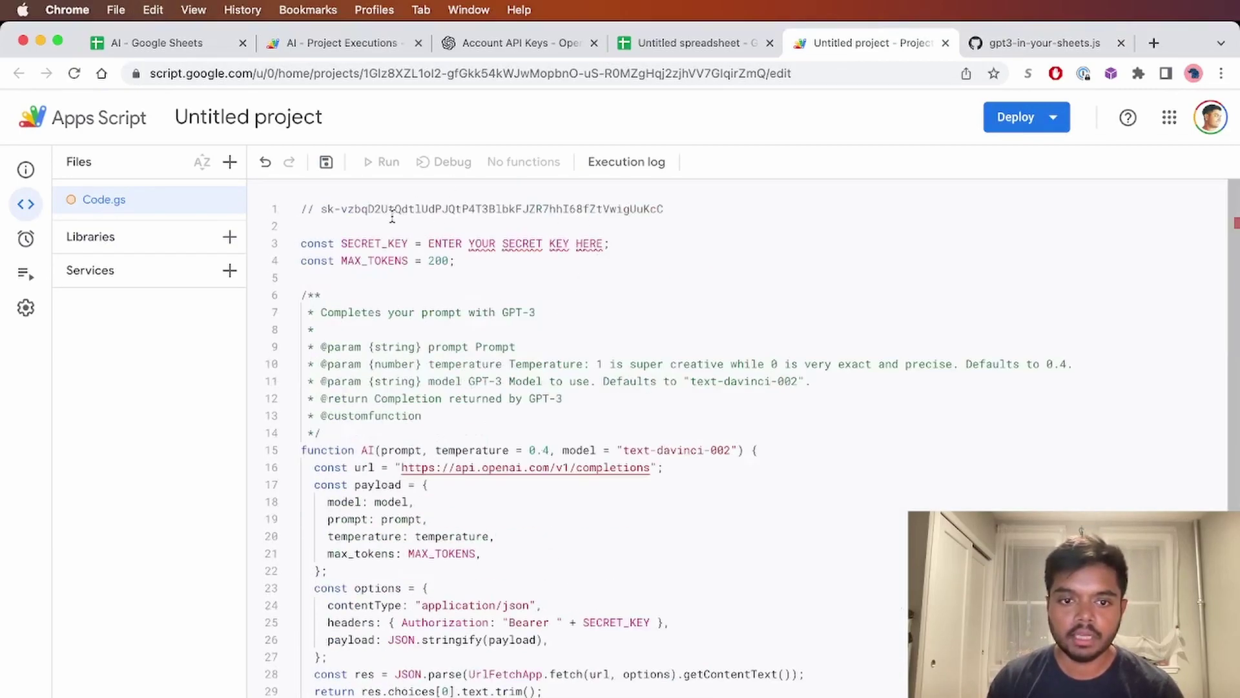
Step: Move the secret key from the comment into the quoted SECRET_KEY value, delete the comment, and save
drag(320, 208, 664, 209)
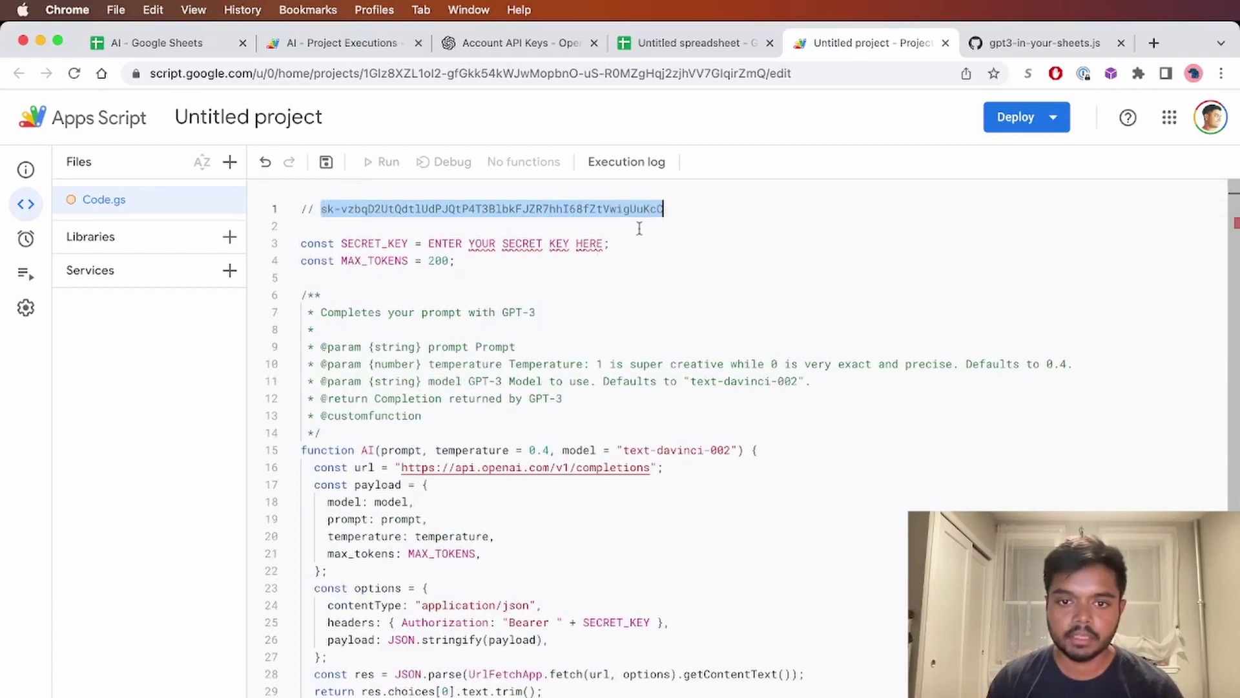
key(super+x)
drag(386, 239, 430, 242)
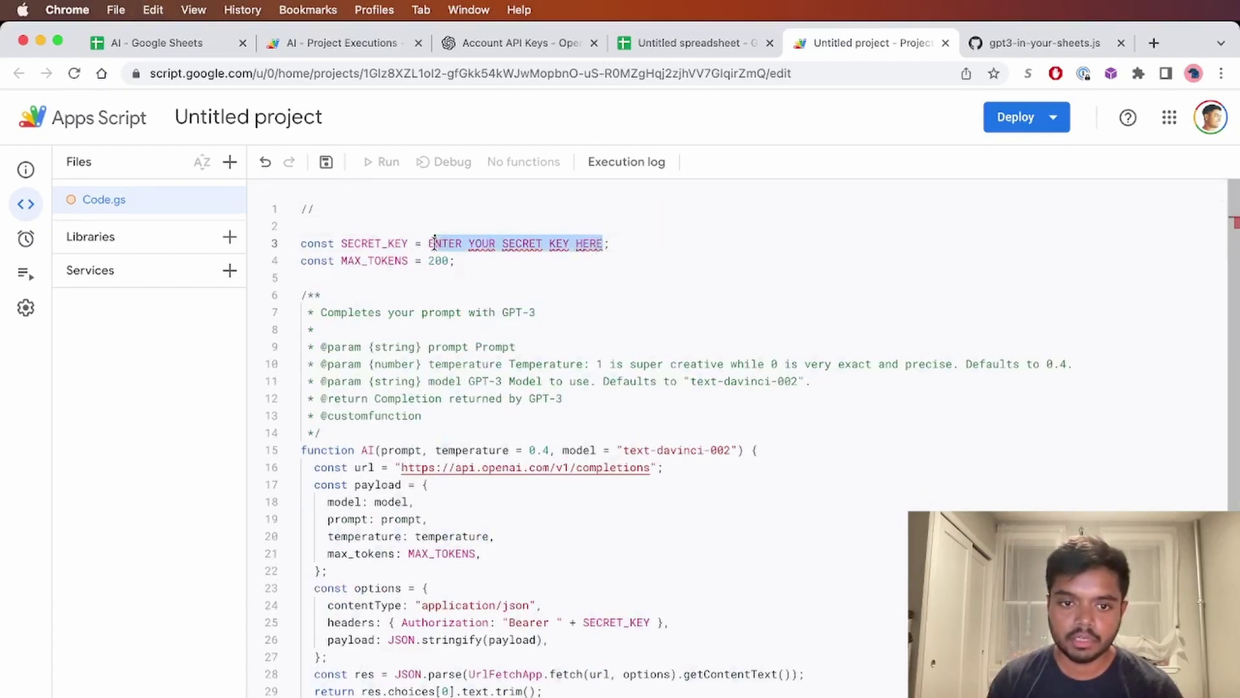
key(BackSpace)
text("";)
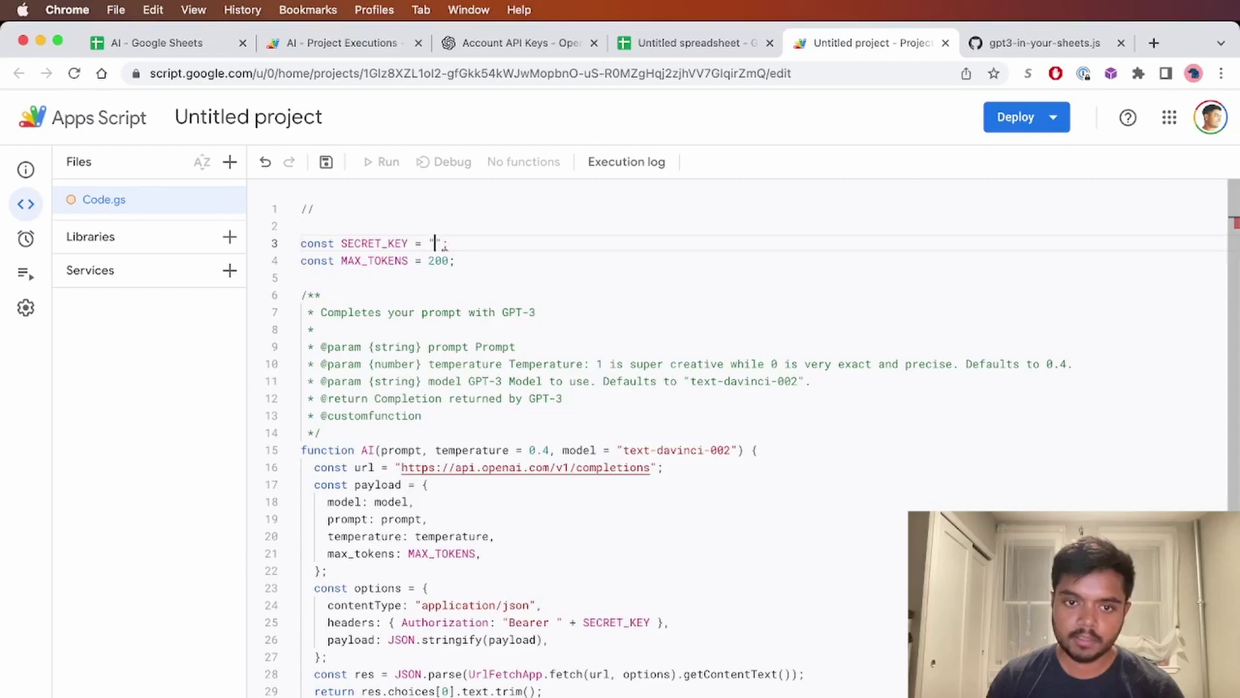
key(super+v)
click(301, 225)
key(BackSpace)
key(BackSpace)
key(BackSpace)
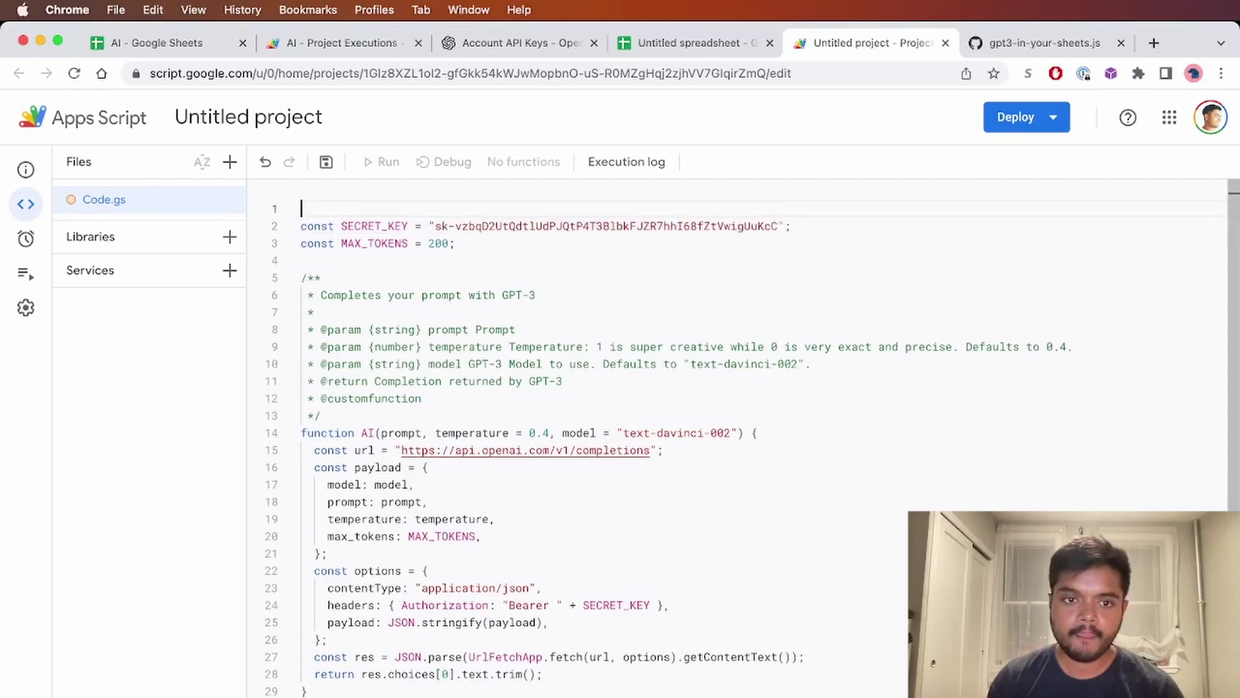
click(515, 274)
Step: Run the AI function and authorize Untitled project via Advanced, Go to Untitled project (unsafe), Allow
click(326, 162)
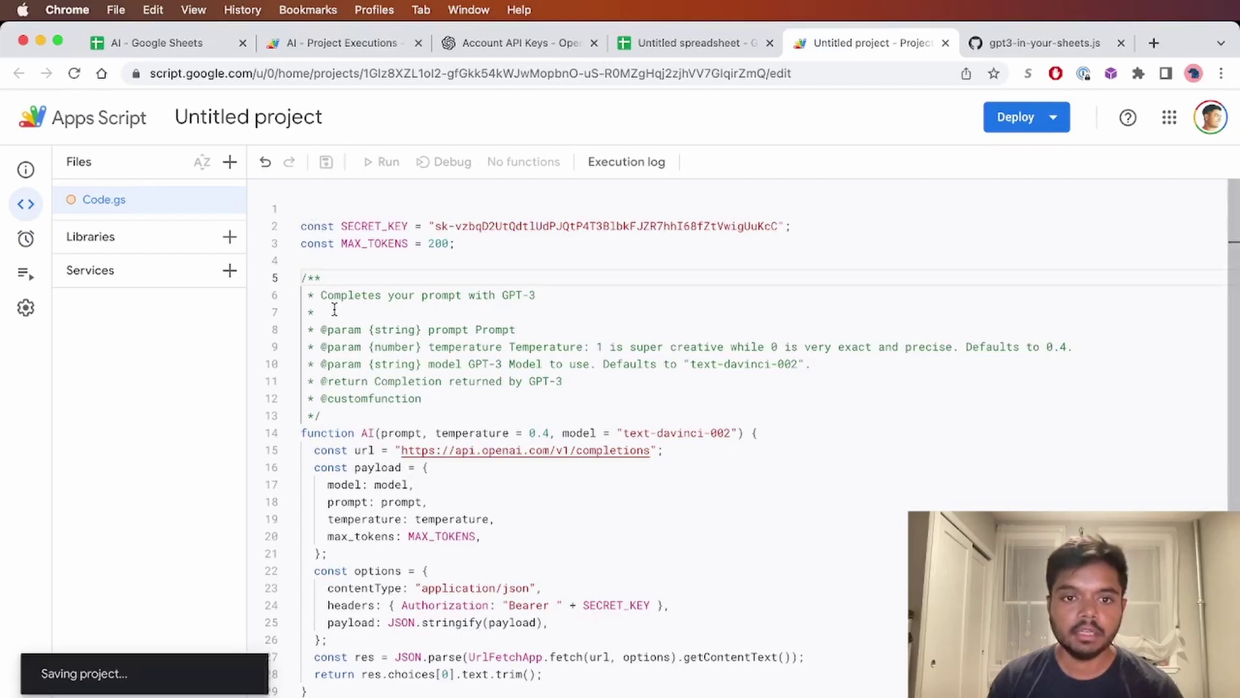
click(384, 162)
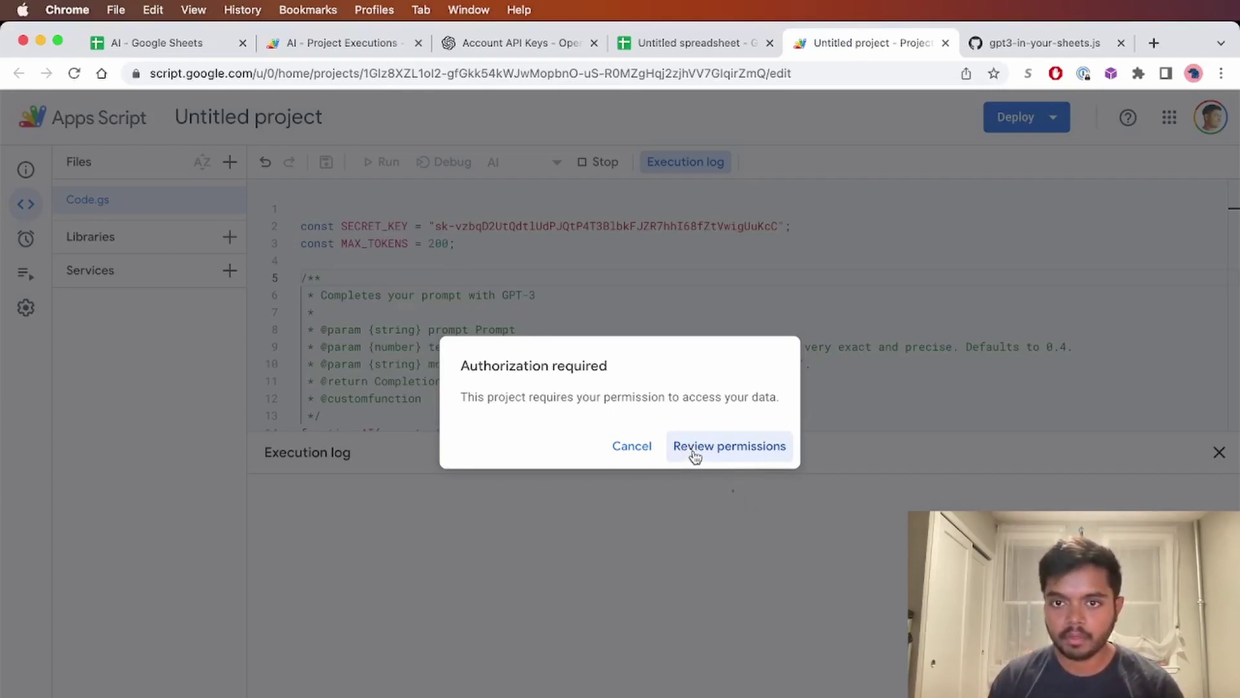
click(695, 457)
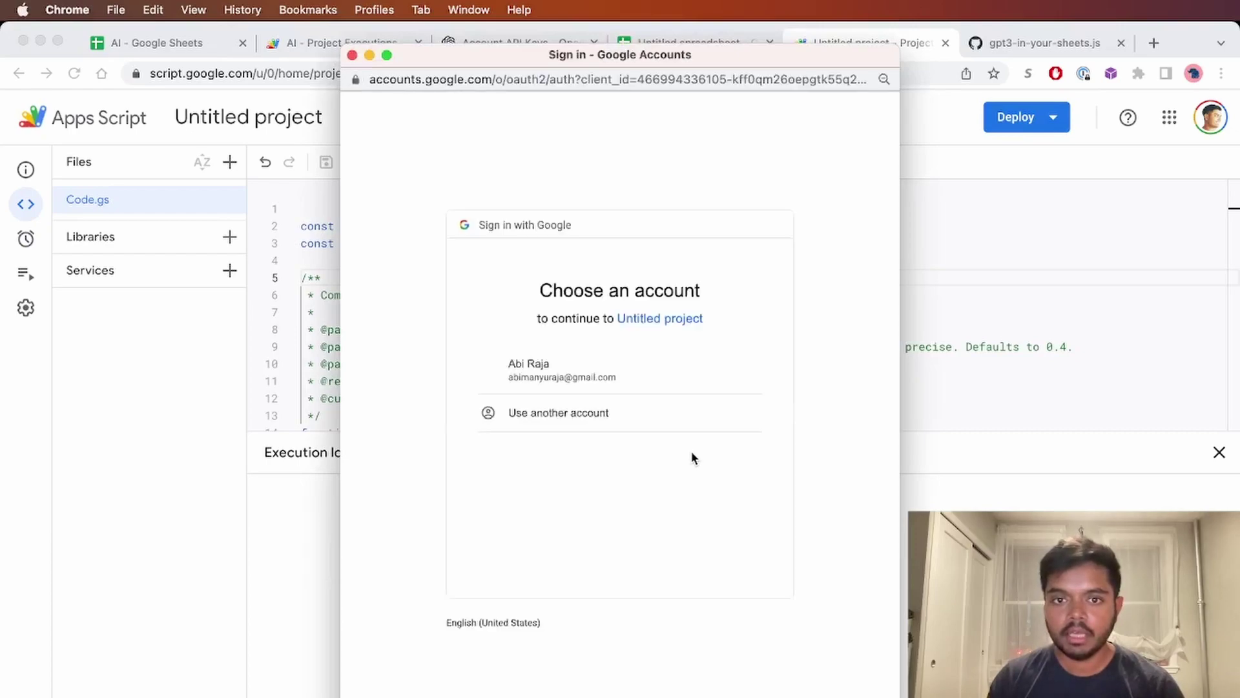
click(605, 372)
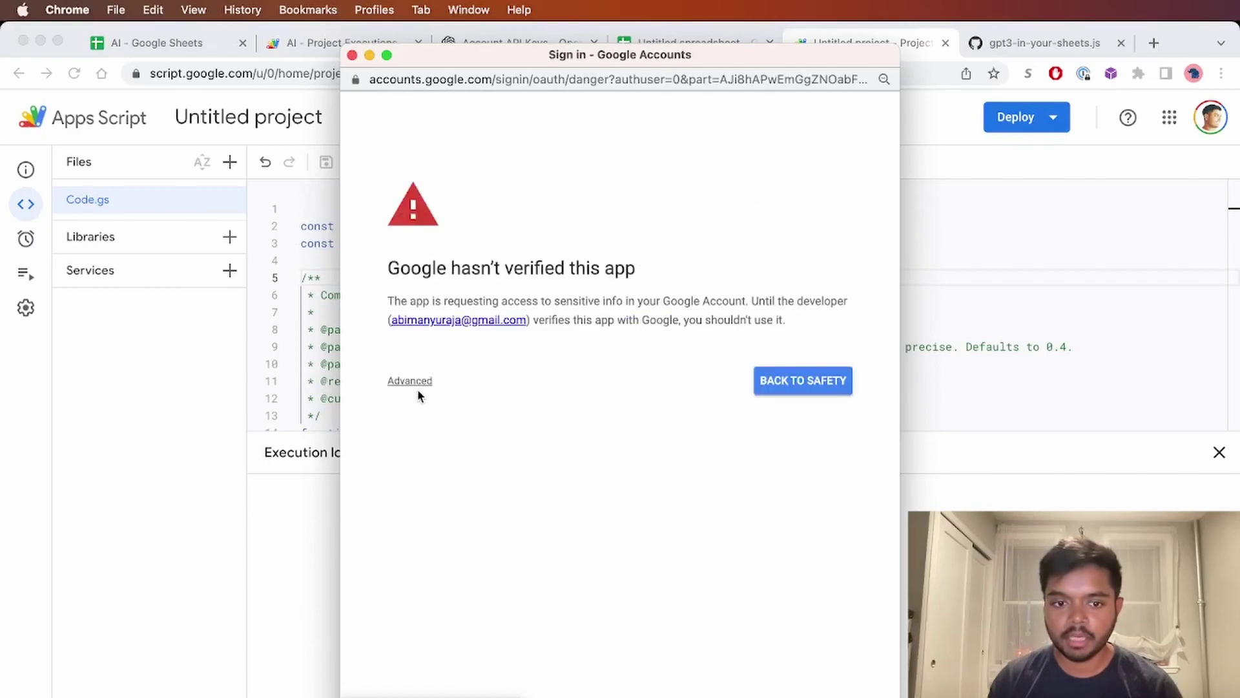
click(414, 382)
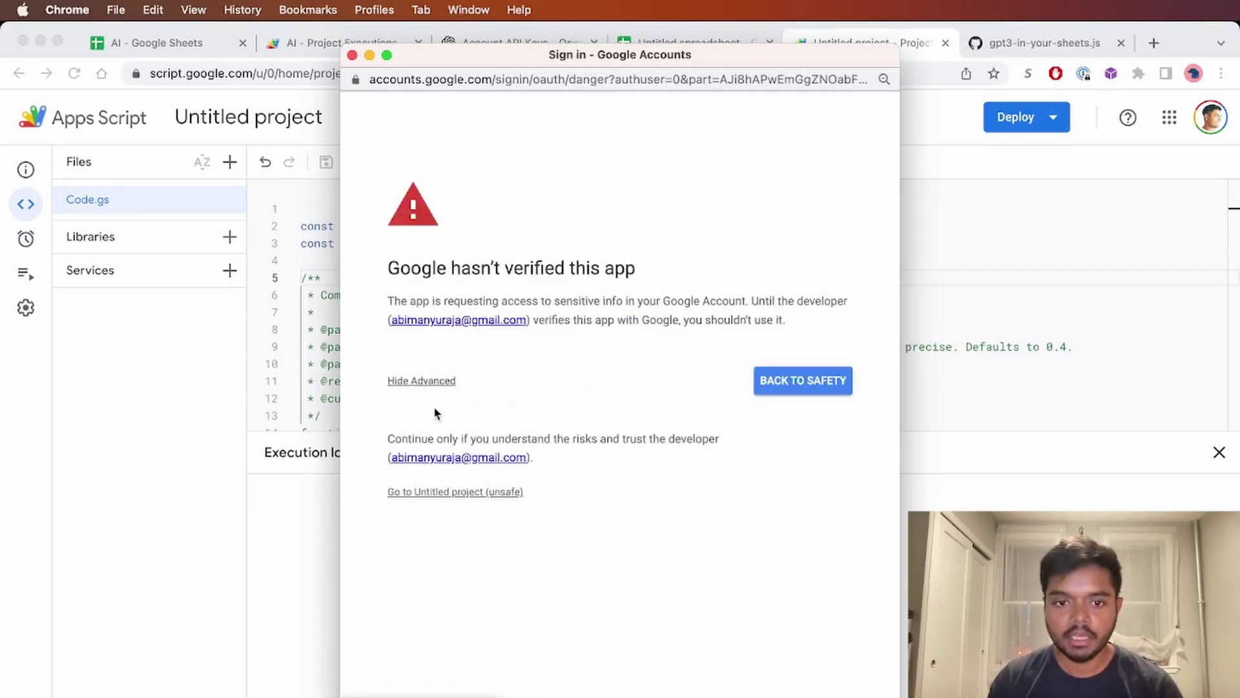
click(459, 491)
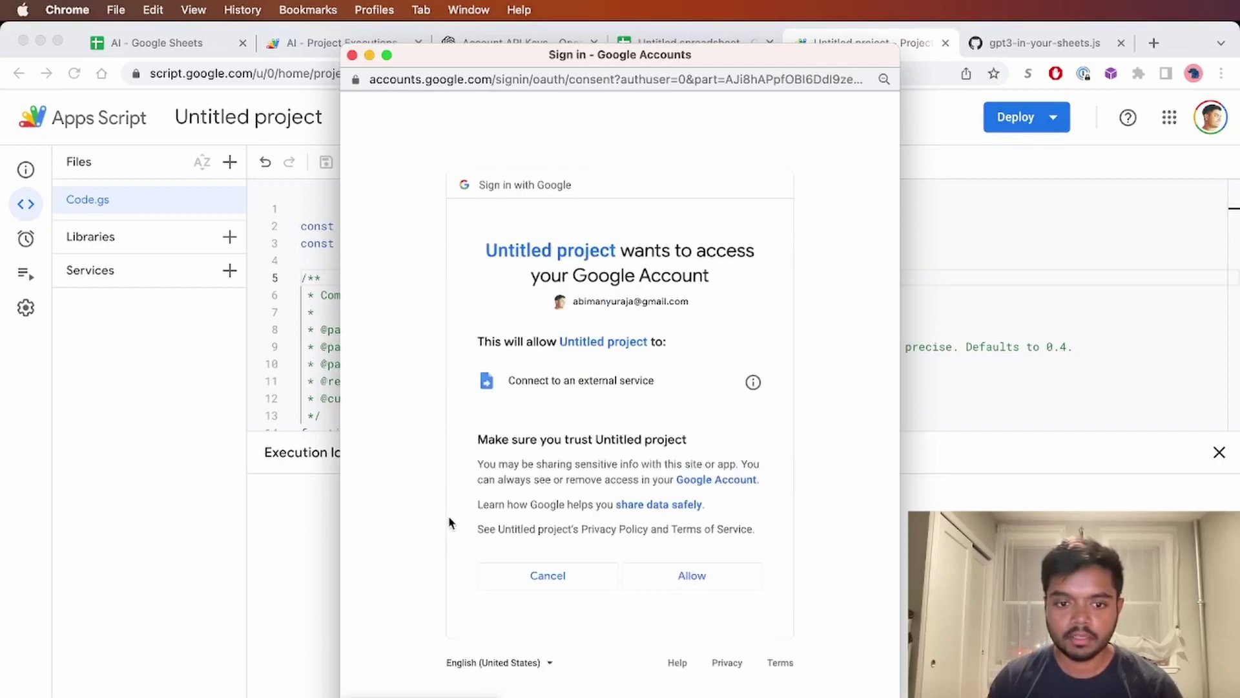
click(694, 575)
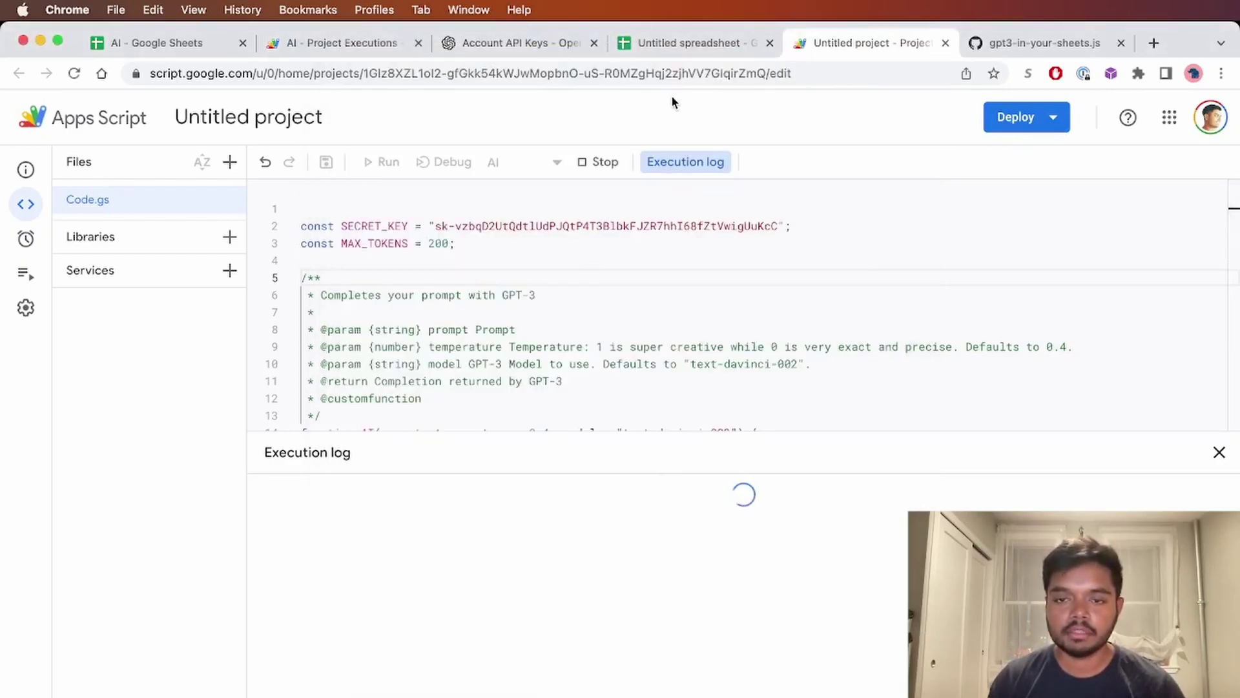
Step: In the untitled spreadsheet, enter =AI("Write me a short story about little Red Robin") in C5
click(687, 46)
click(226, 298)
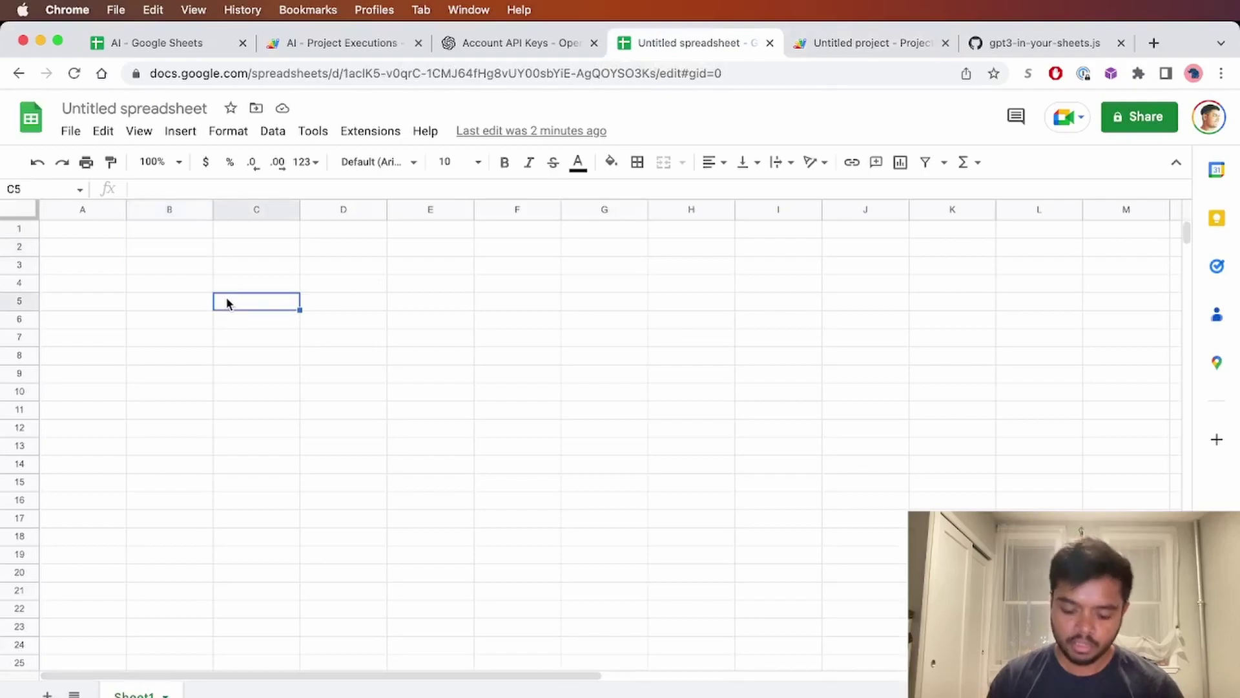
text(=AI()
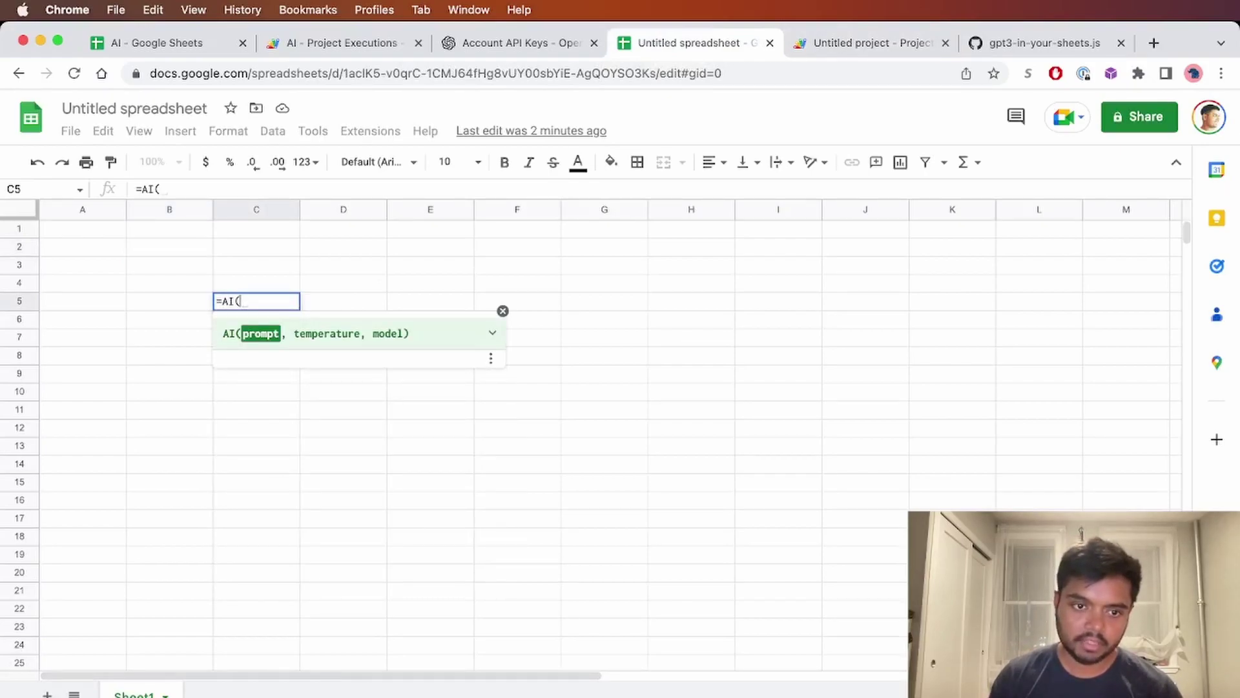
text(")
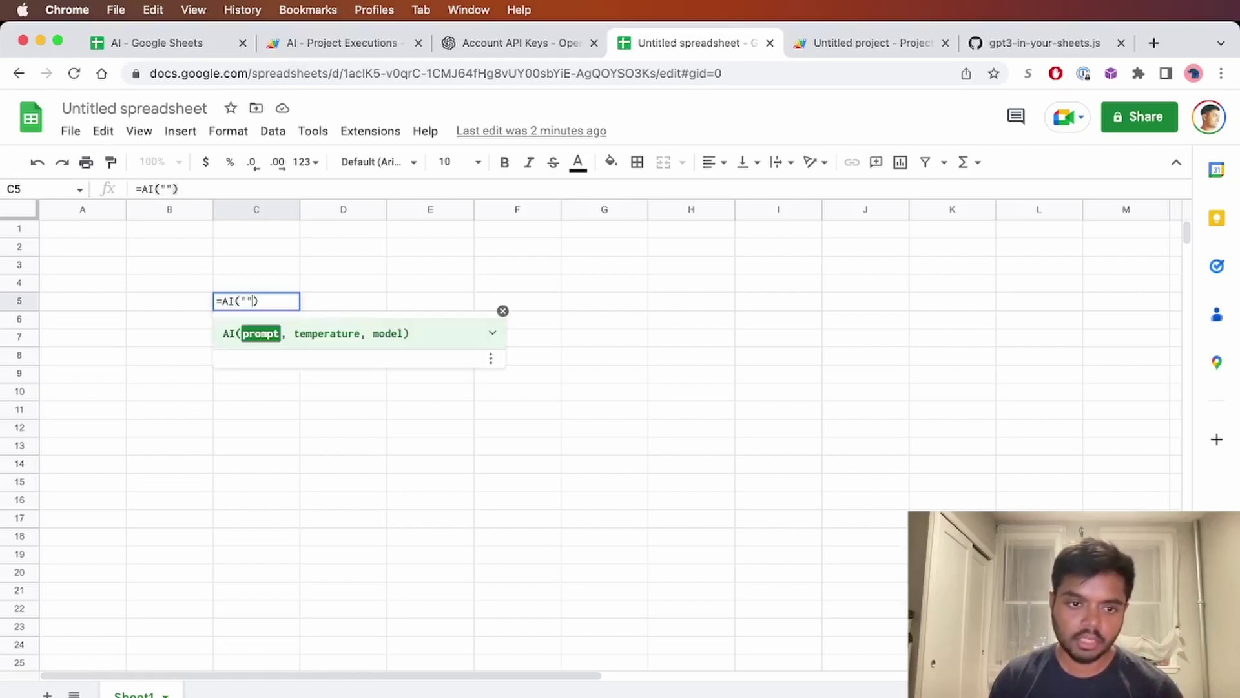
text(WRite)
key(BackSpace)
key(BackSpace)
key(BackSpace)
key(BackSpace)
key(BackSpace)
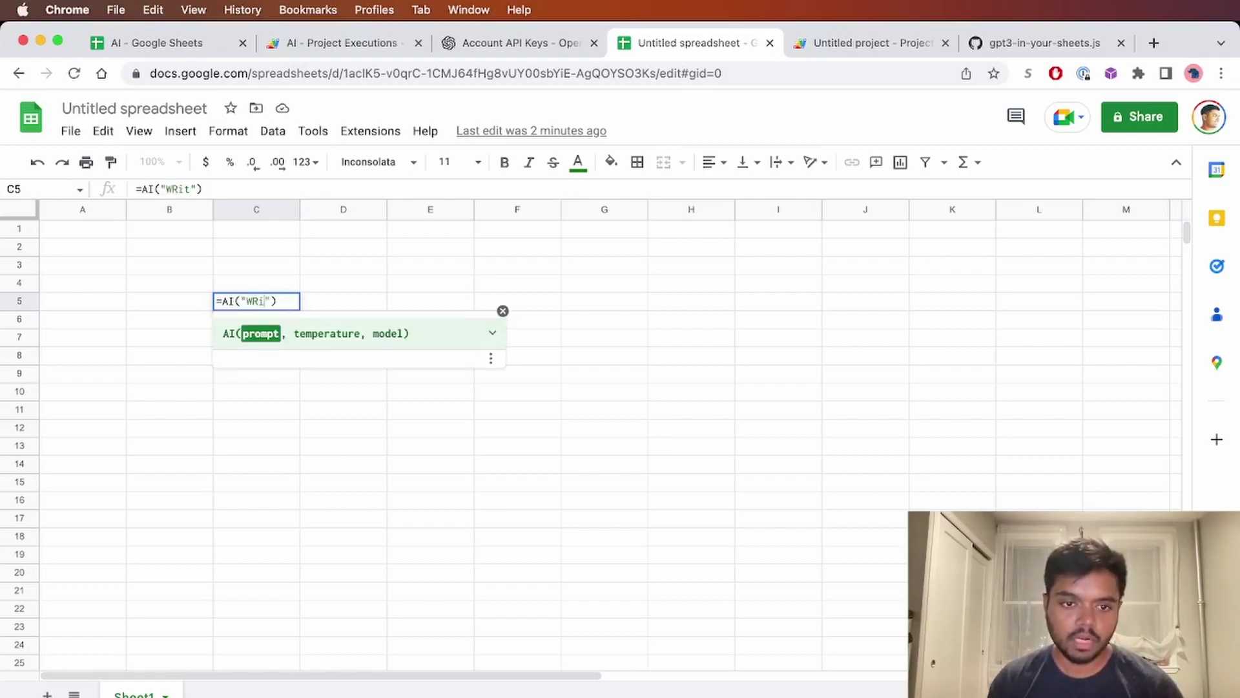
text(rite me a )
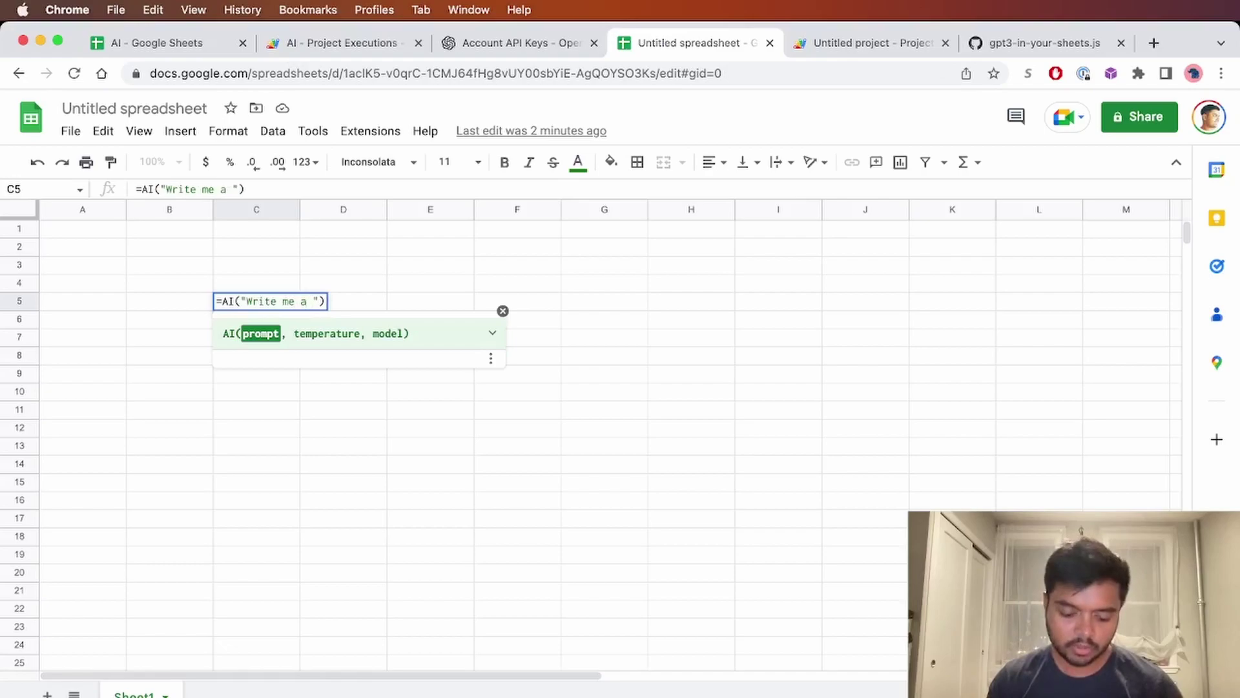
text(short story about )
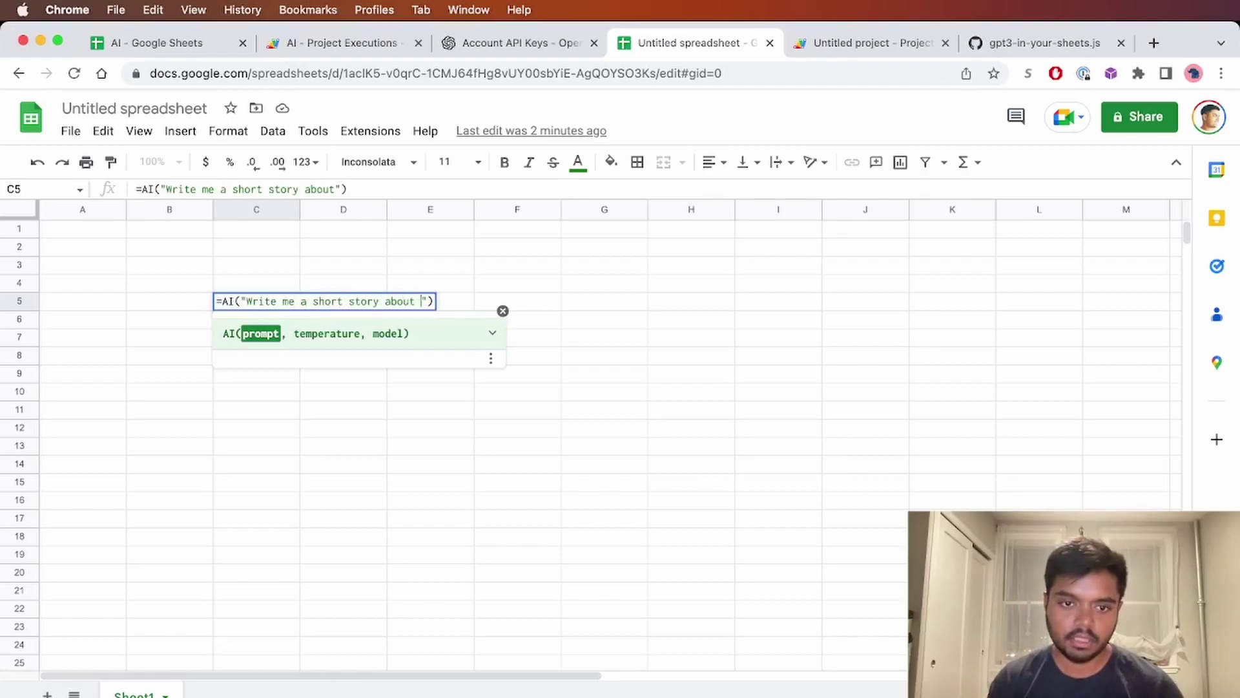
text(little )
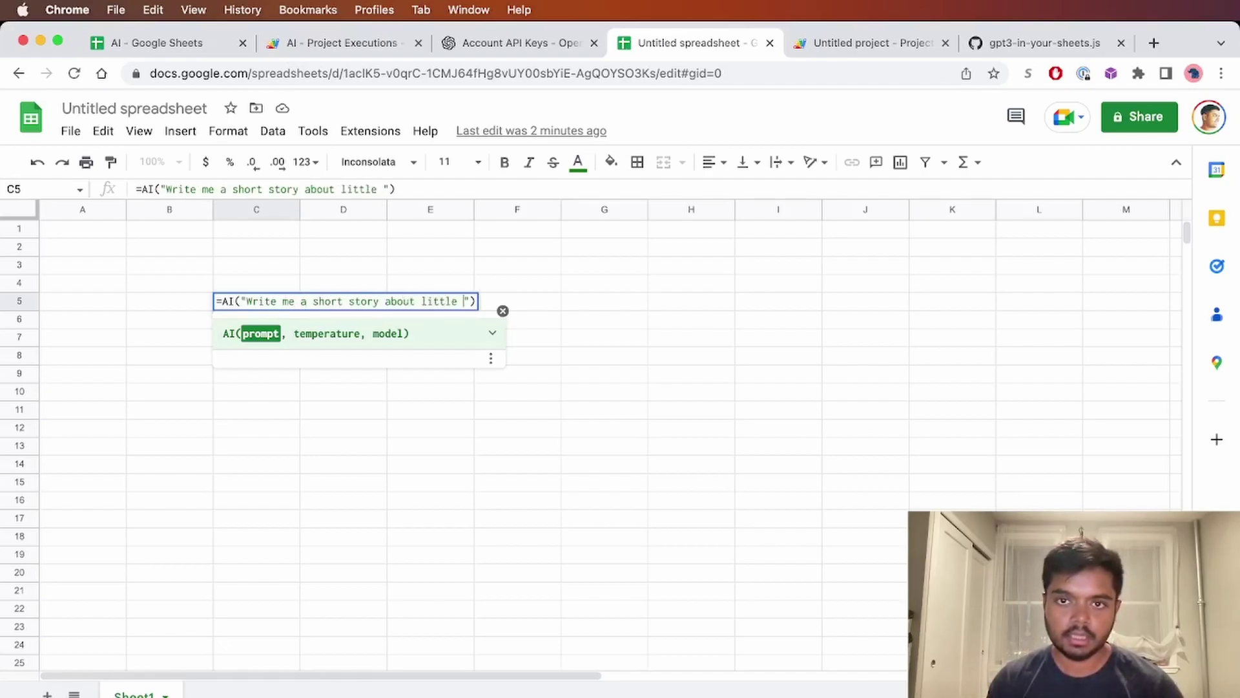
text(Red Robin)
key(Return)
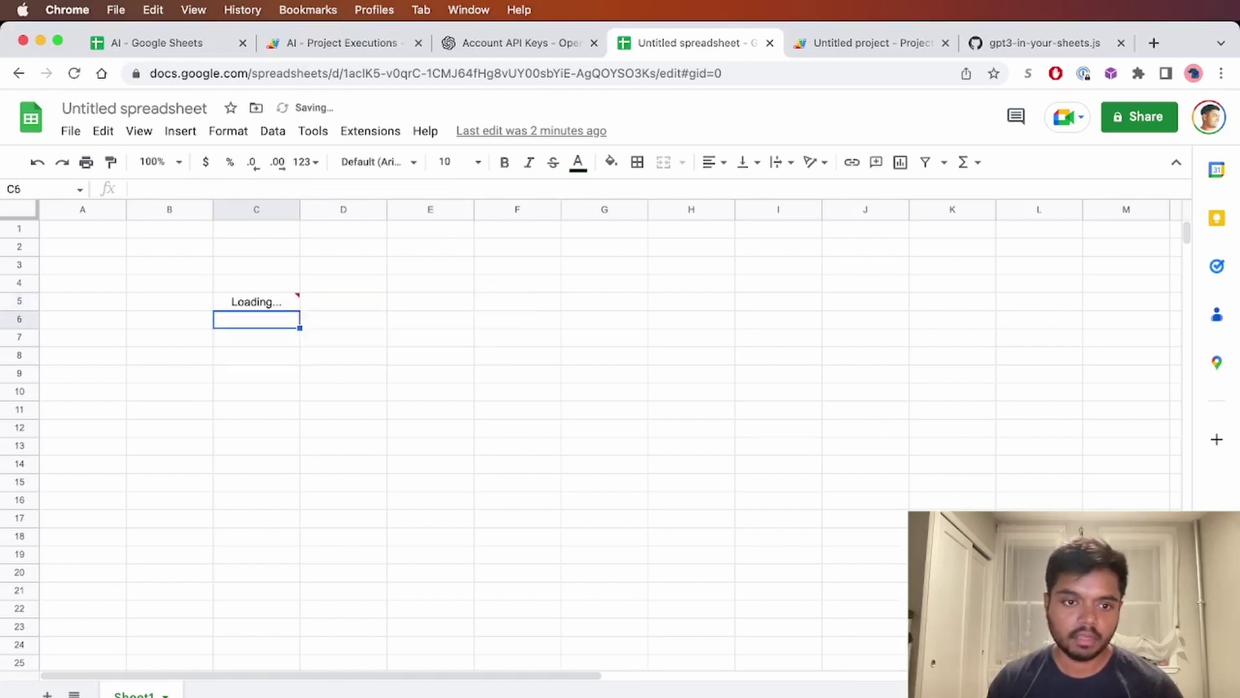
key(Up)
Step: Dismiss the loading popup once C5's Red Robin story appears, then select D8
click(227, 396)
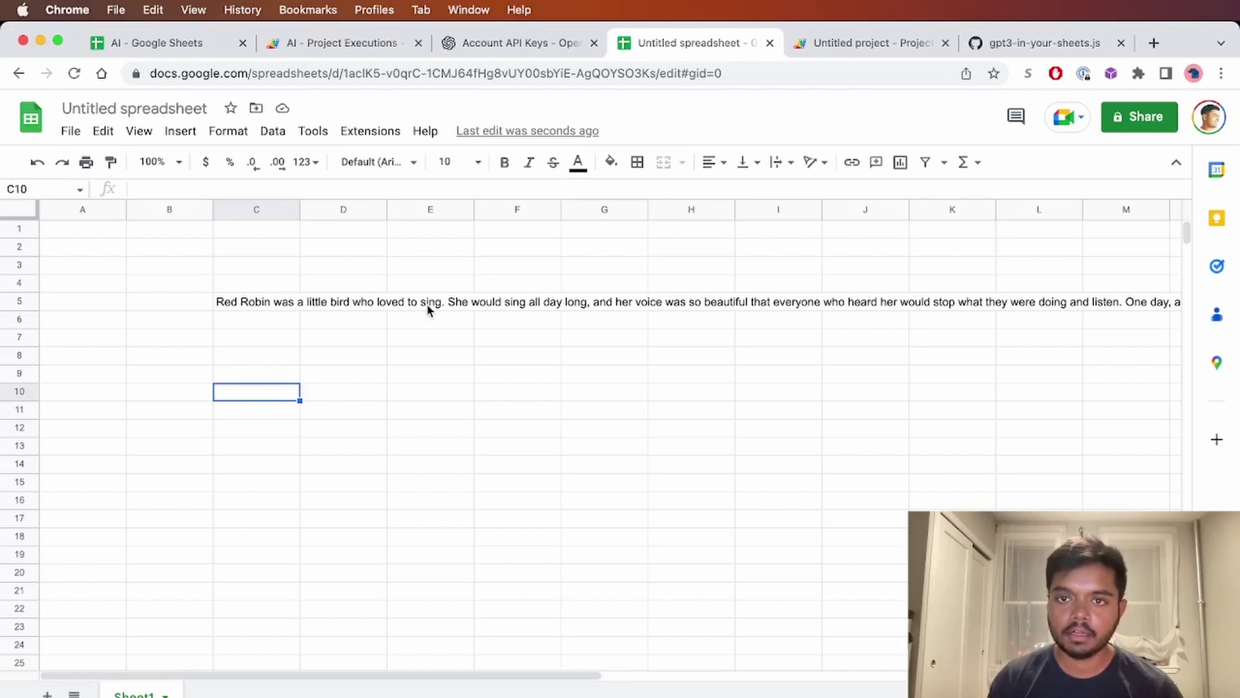
click(359, 356)
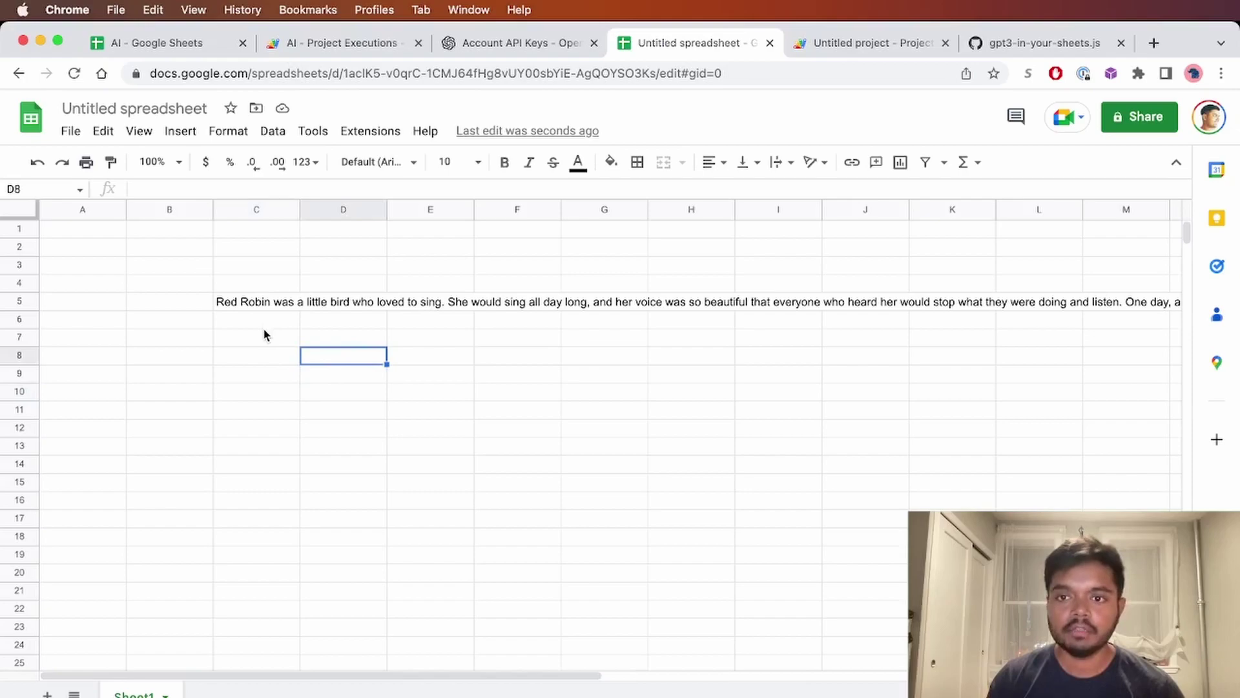